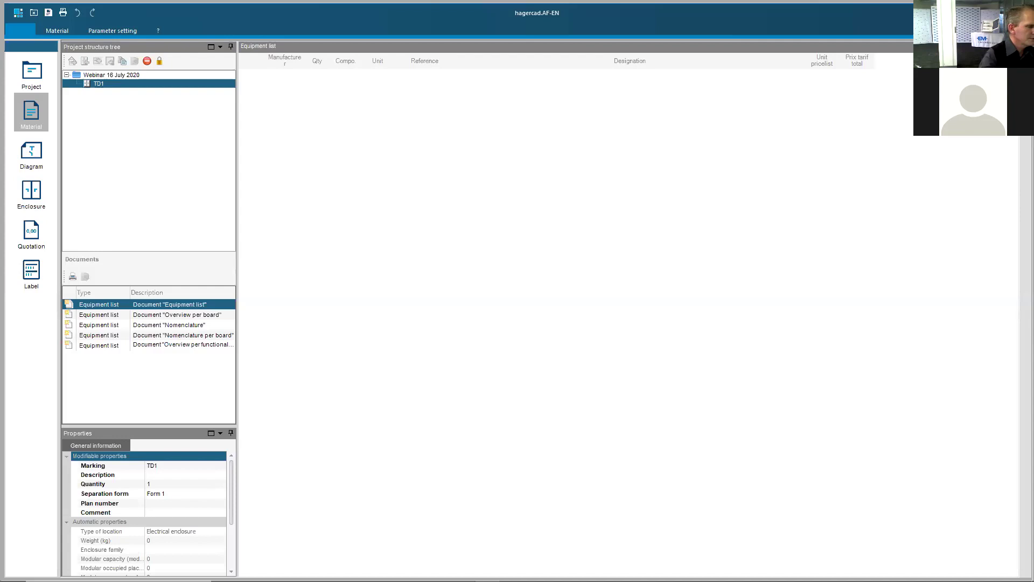
# - Delete the TD1 board from the Webinar 16 July 2020 project
pyautogui.click(324, 482)
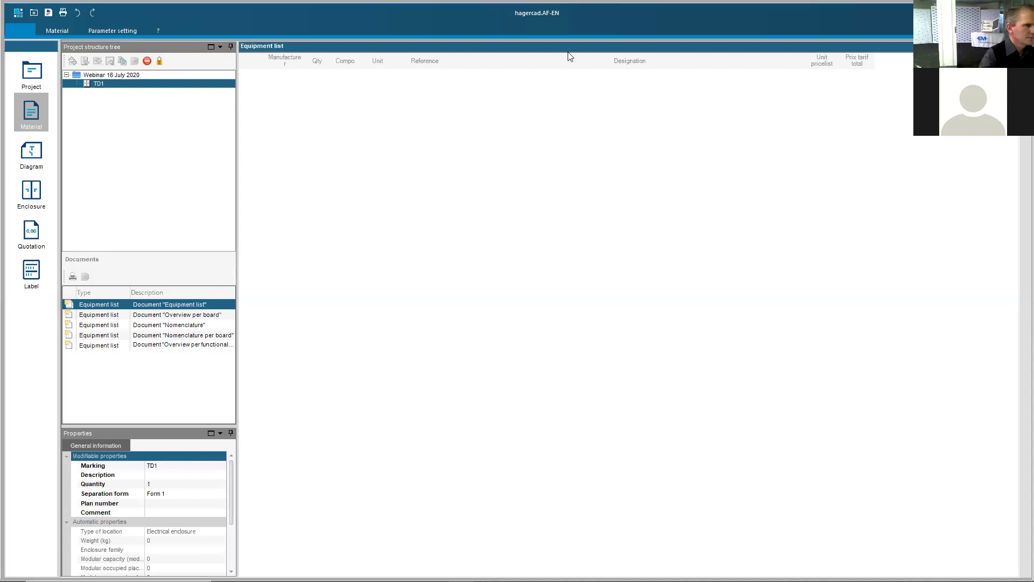
pyautogui.click(117, 86)
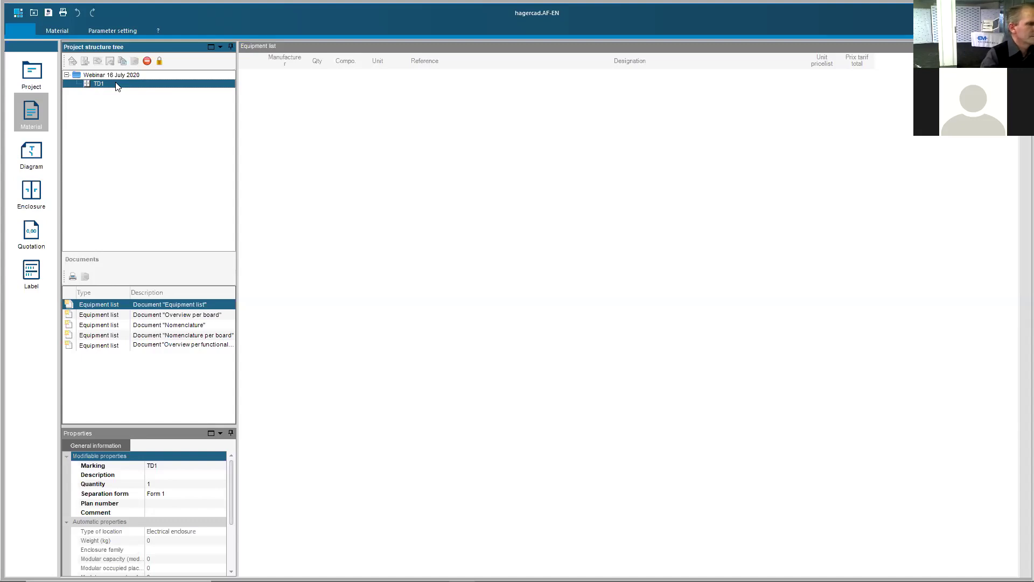
pyautogui.press('Delete')
pyautogui.click(637, 247)
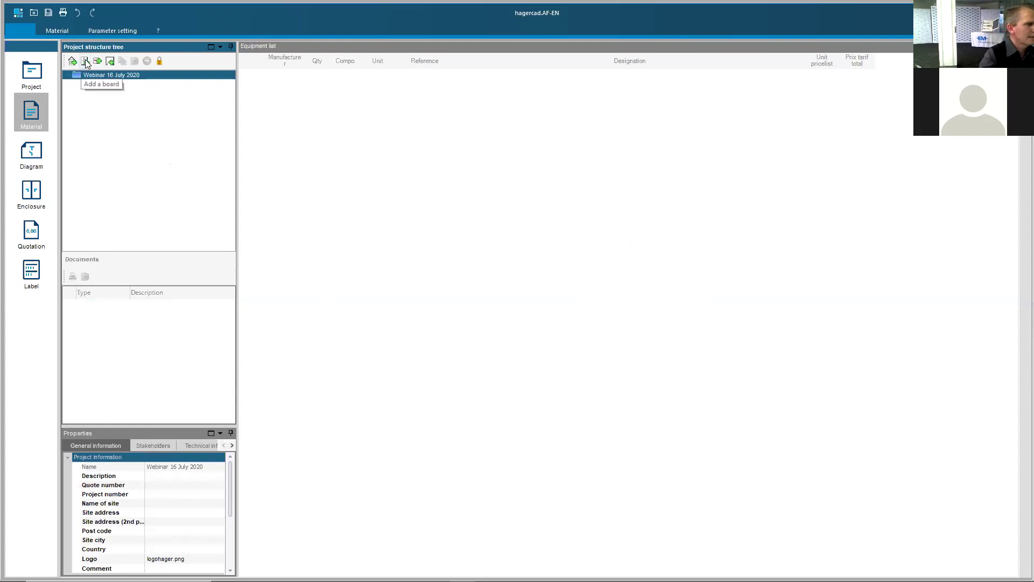
# - Add a new board named "West wing" to the project
pyautogui.click(85, 61)
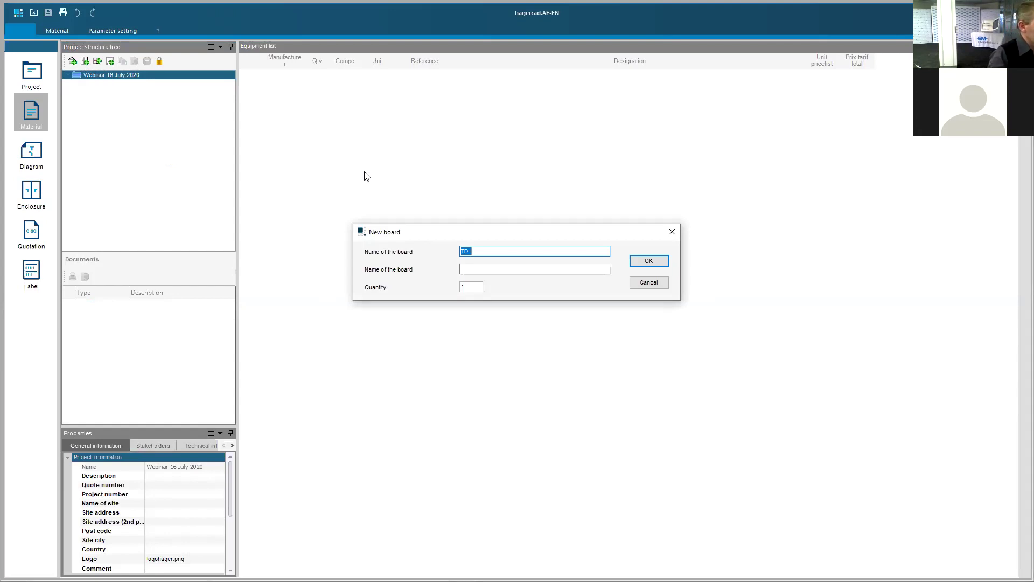
pyautogui.write('West wing')
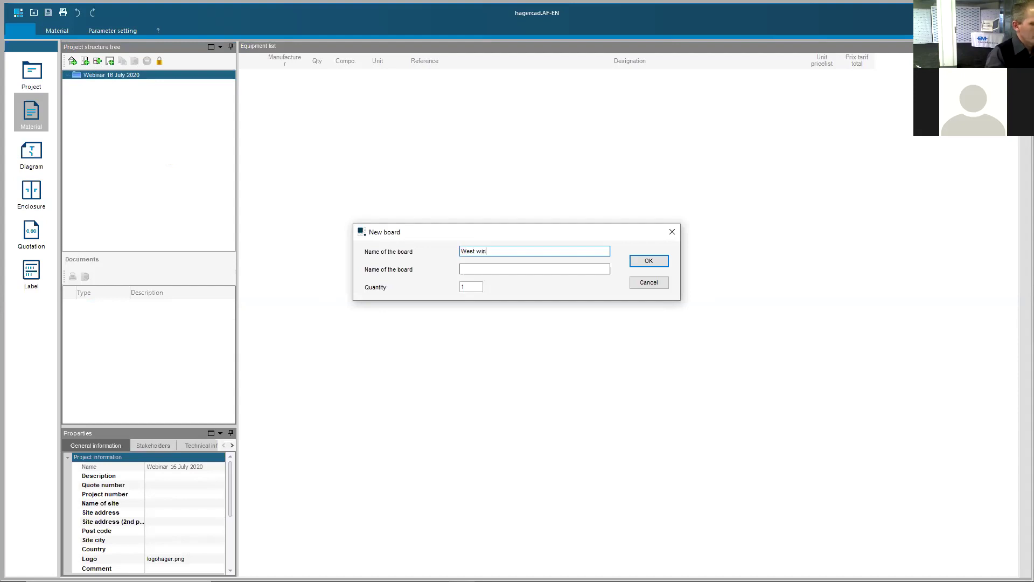
pyautogui.click(649, 262)
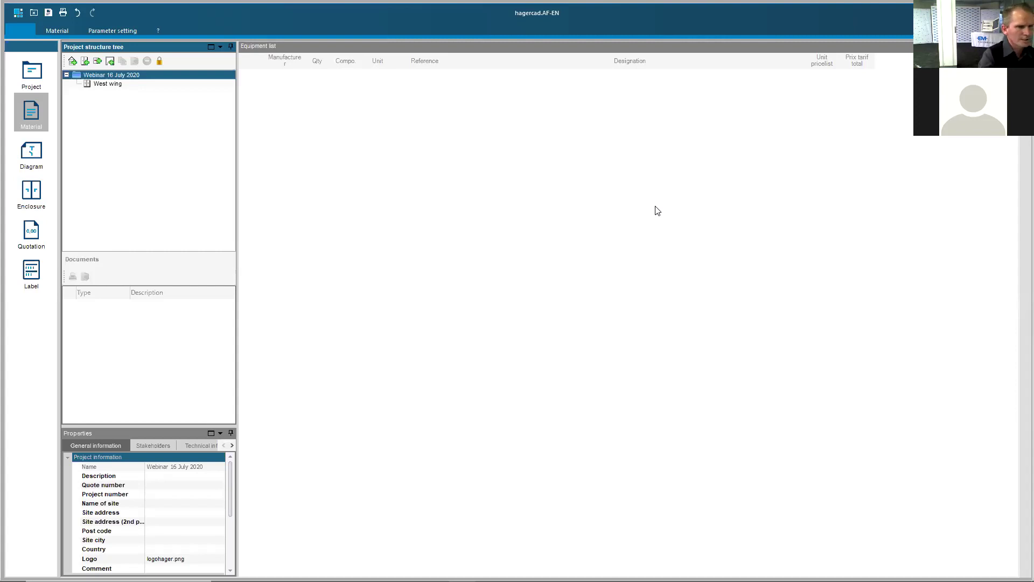
# - Start an assisted multi-line diagram for the West wing board
pyautogui.click(114, 84)
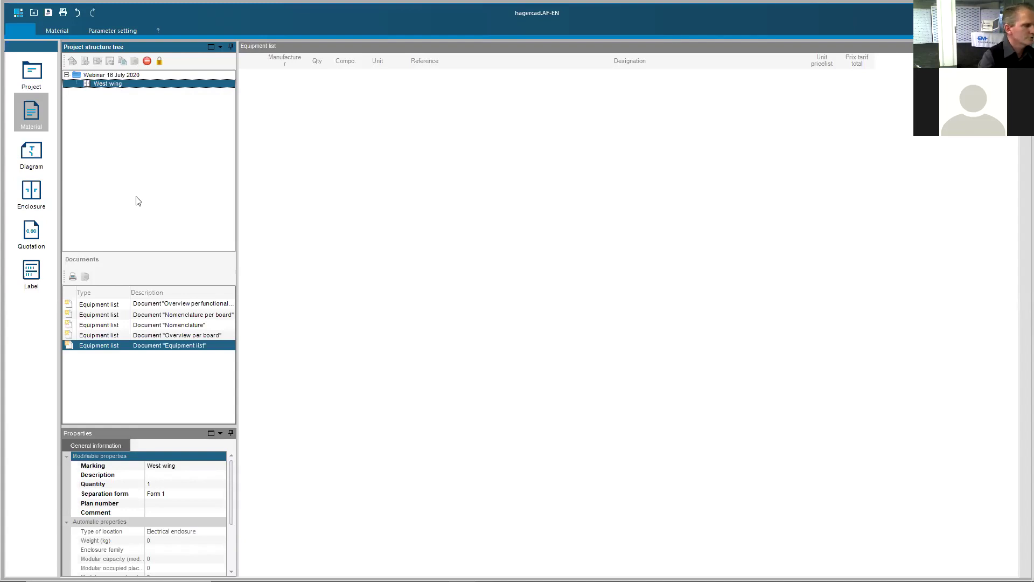
pyautogui.click(31, 155)
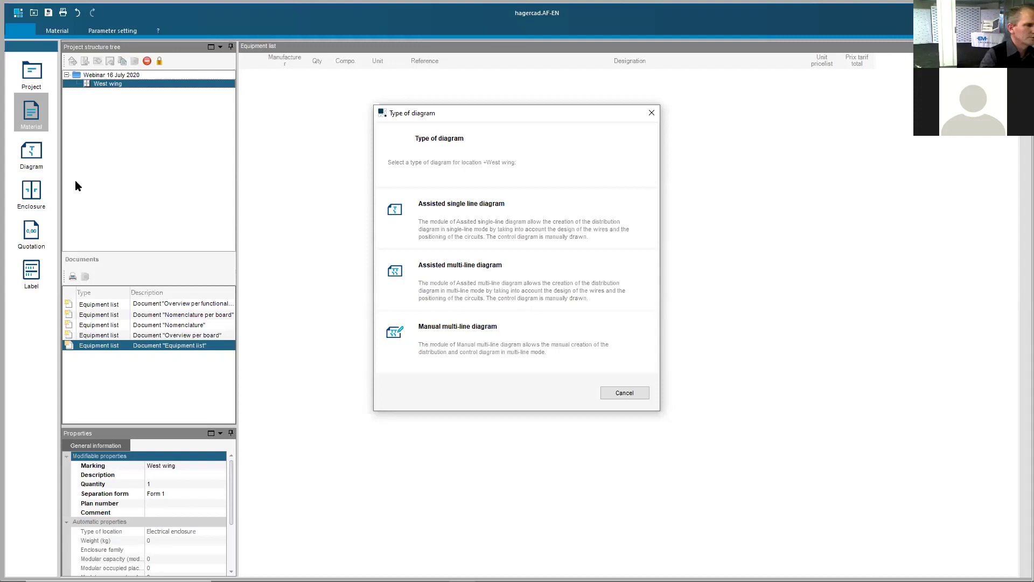
pyautogui.click(460, 274)
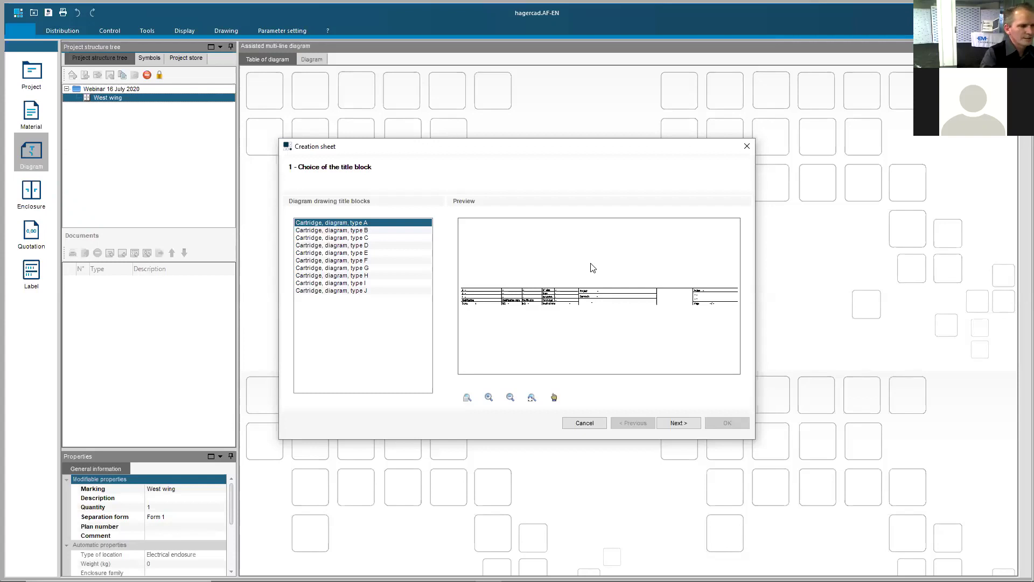
# - Preview several diagram title blocks and choose "Cartridge, diagram, type C" for the new sheet
pyautogui.click(370, 232)
pyautogui.click(370, 238)
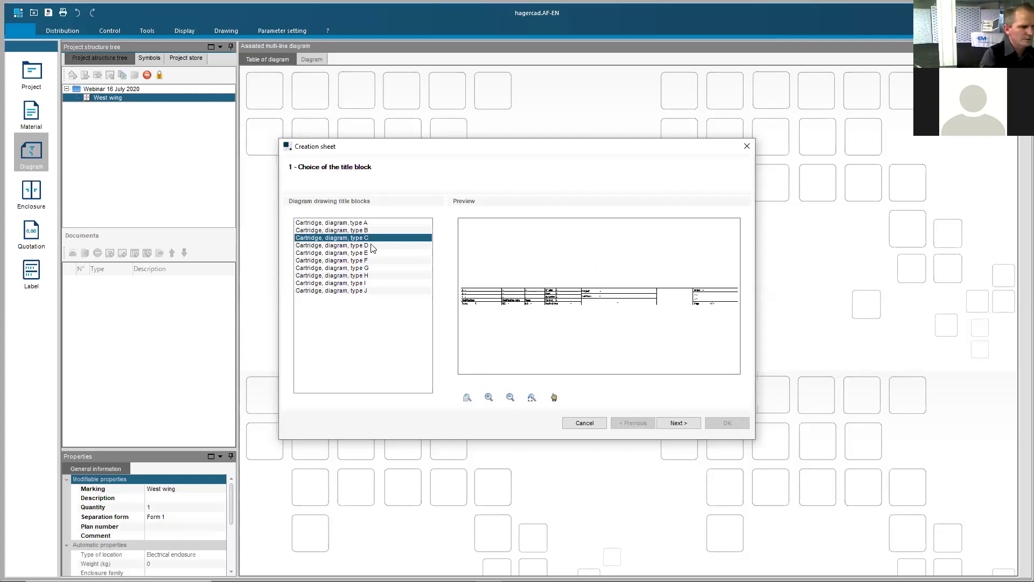
pyautogui.click(371, 245)
pyautogui.click(370, 261)
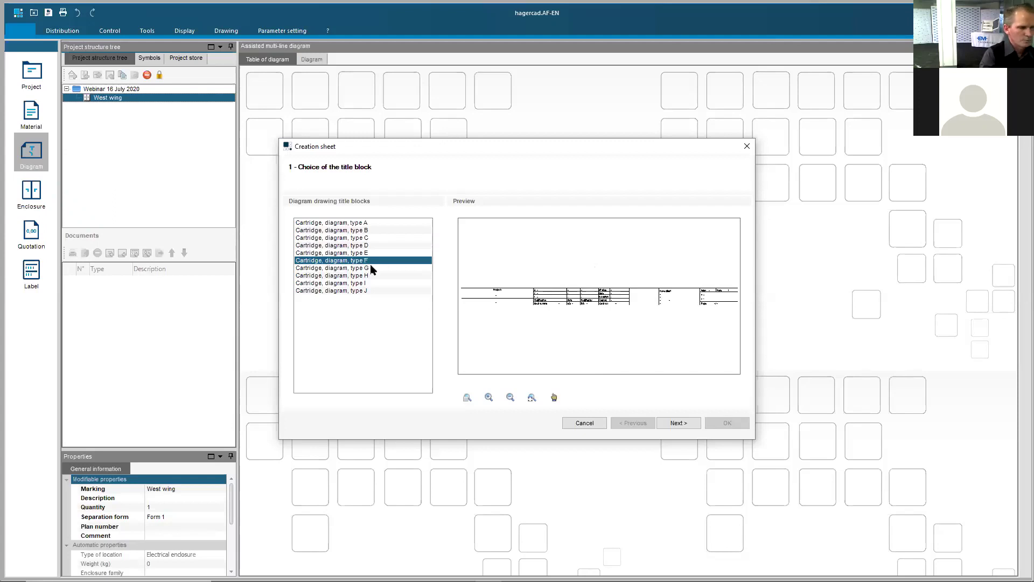
pyautogui.click(371, 267)
pyautogui.click(381, 230)
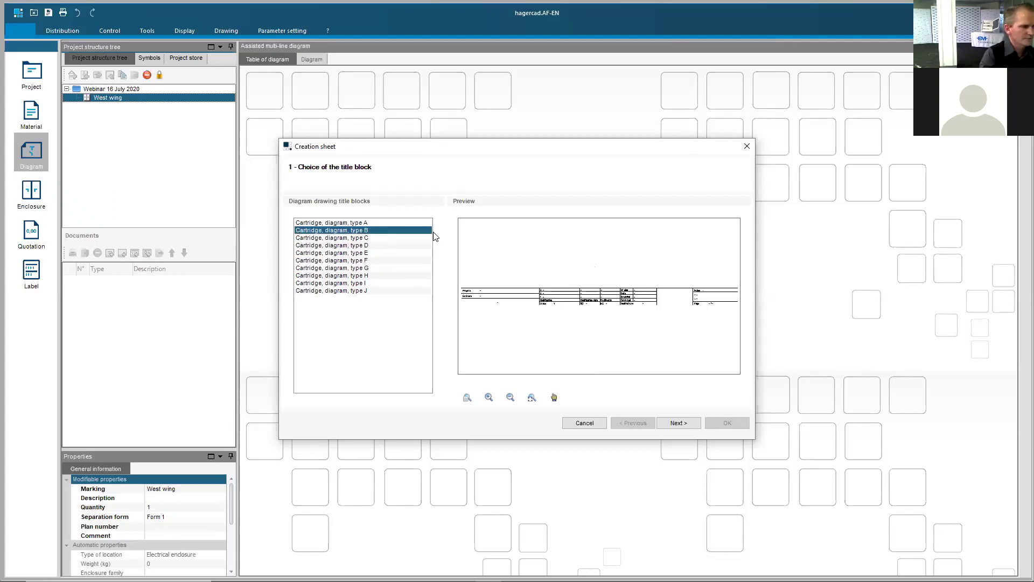
pyautogui.press('Up')
pyautogui.click(407, 237)
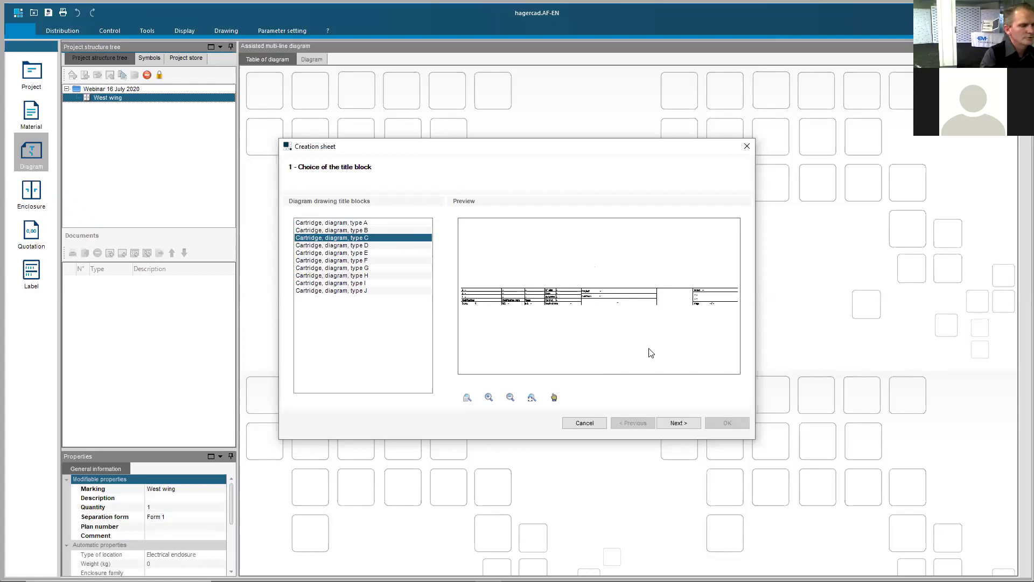
pyautogui.click(677, 425)
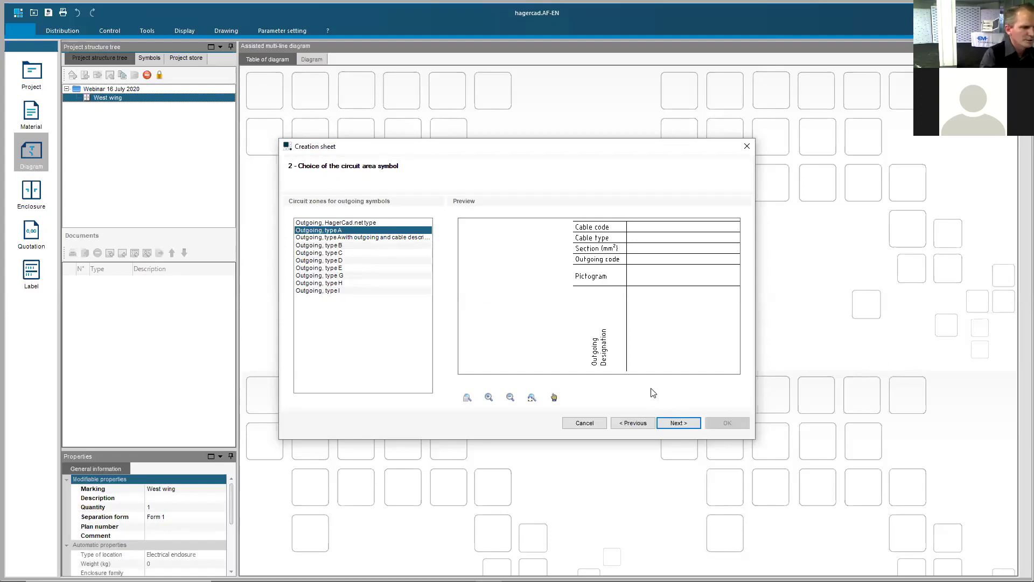
# - Choose "Outgoing, type C" as the circuit area symbol and "Installer headed cartridge" as the heading sheet template
pyautogui.click(345, 255)
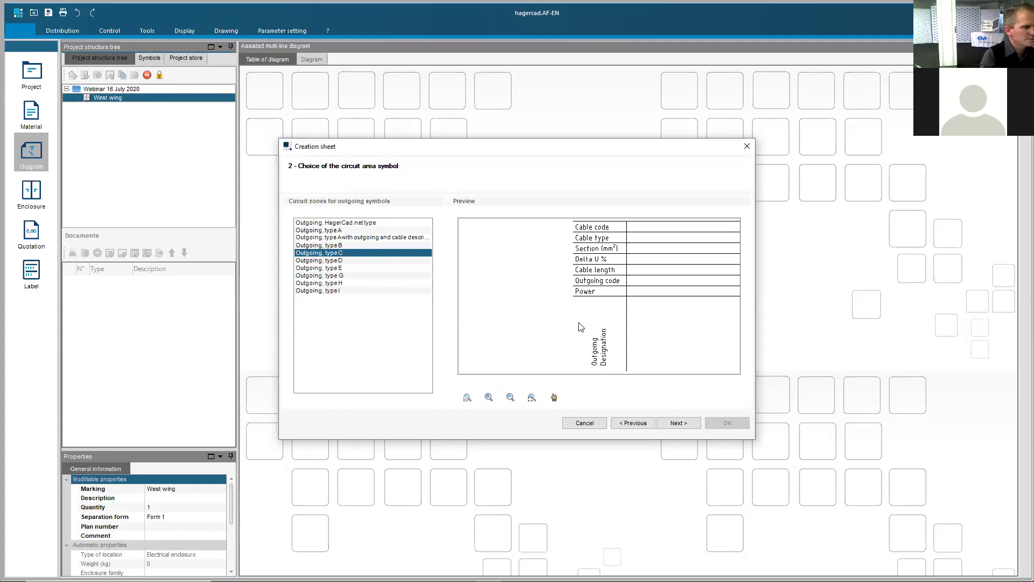
pyautogui.click(679, 423)
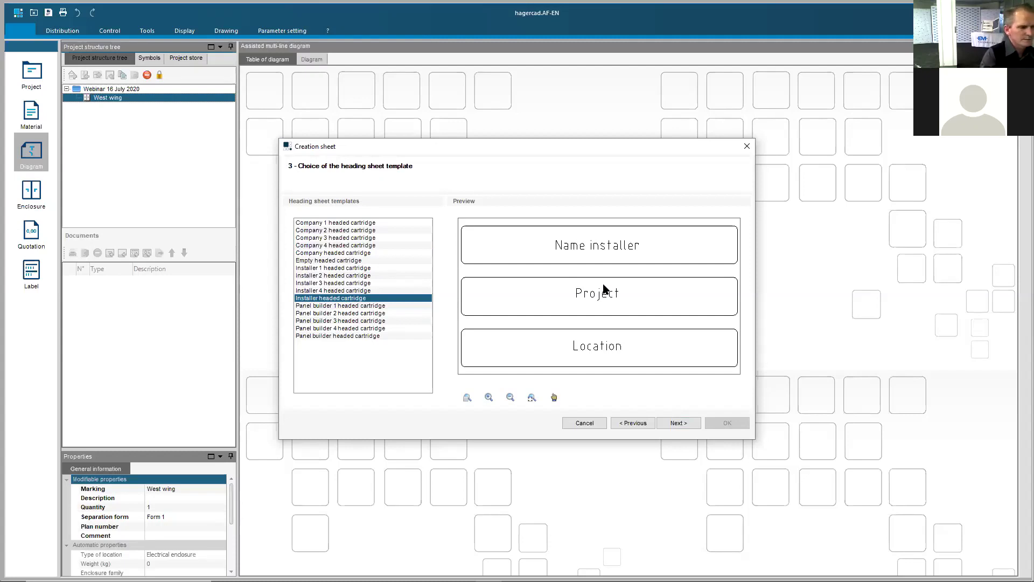
pyautogui.click(375, 262)
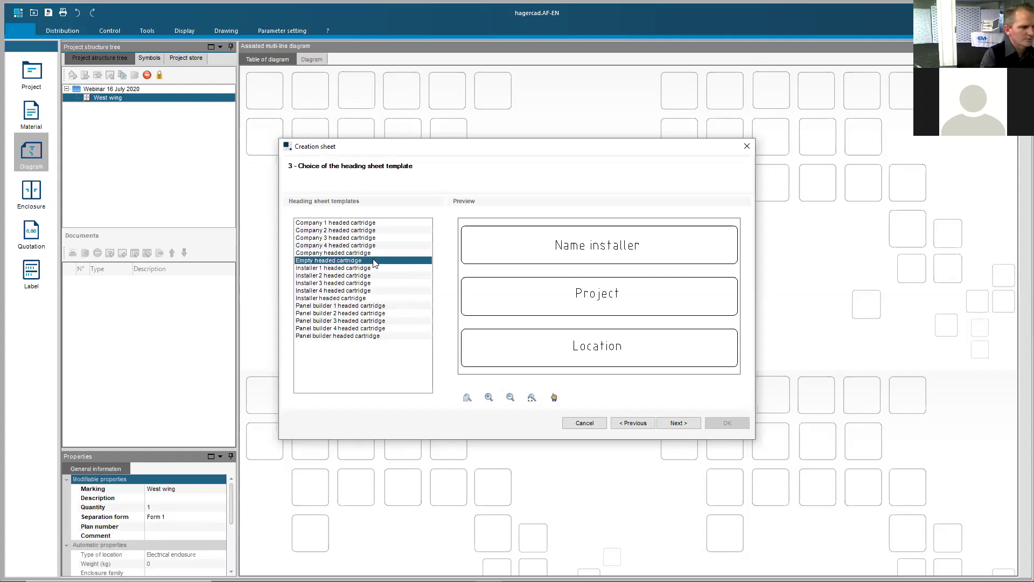
pyautogui.click(347, 294)
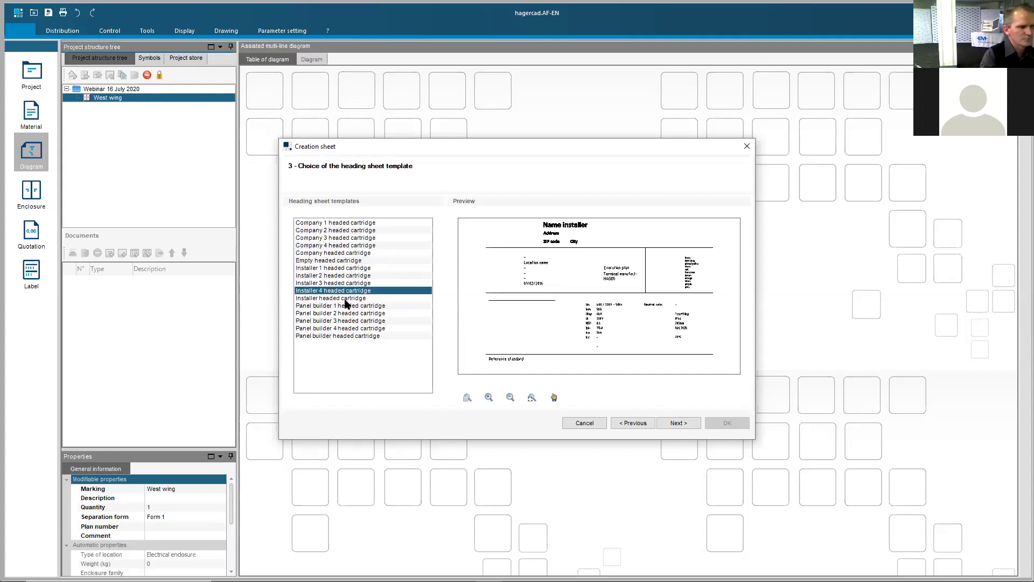
pyautogui.click(347, 299)
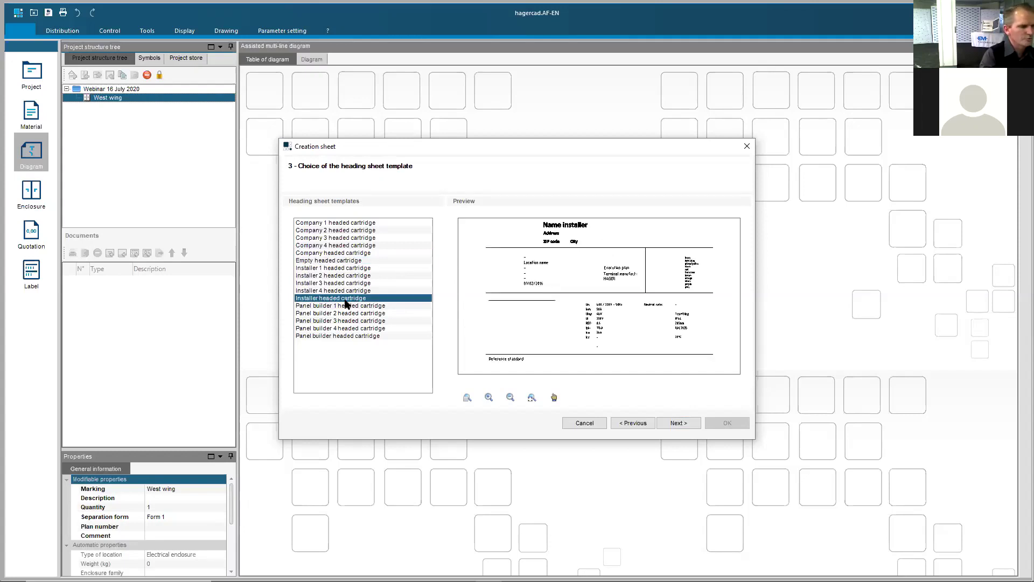
pyautogui.click(684, 421)
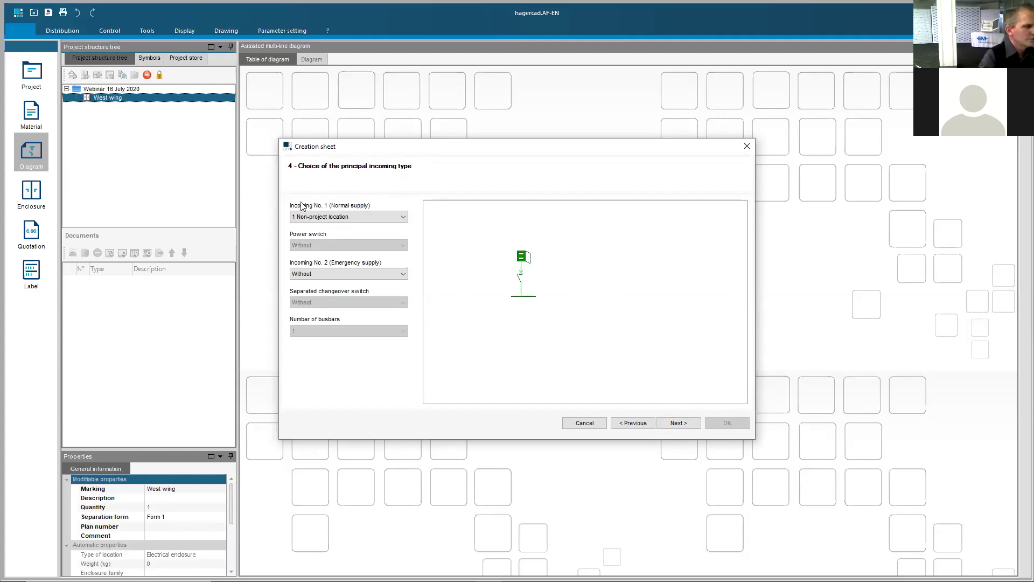
# - Try 3 Non-project location, 1 LV power supply and 1 MV/LV transformer as the normal supply, and return to 1 Non-project location
pyautogui.click(403, 218)
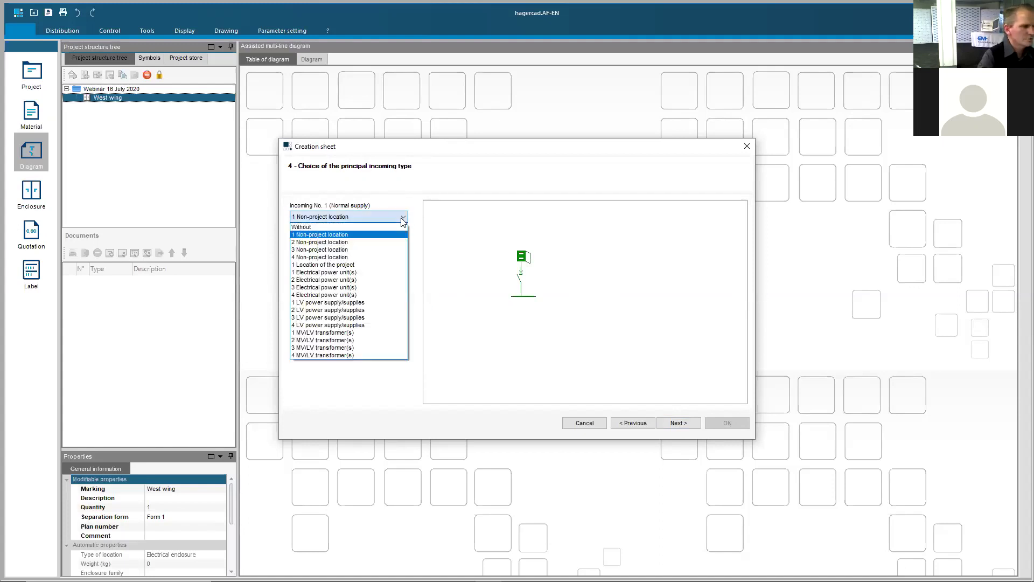
pyautogui.click(370, 251)
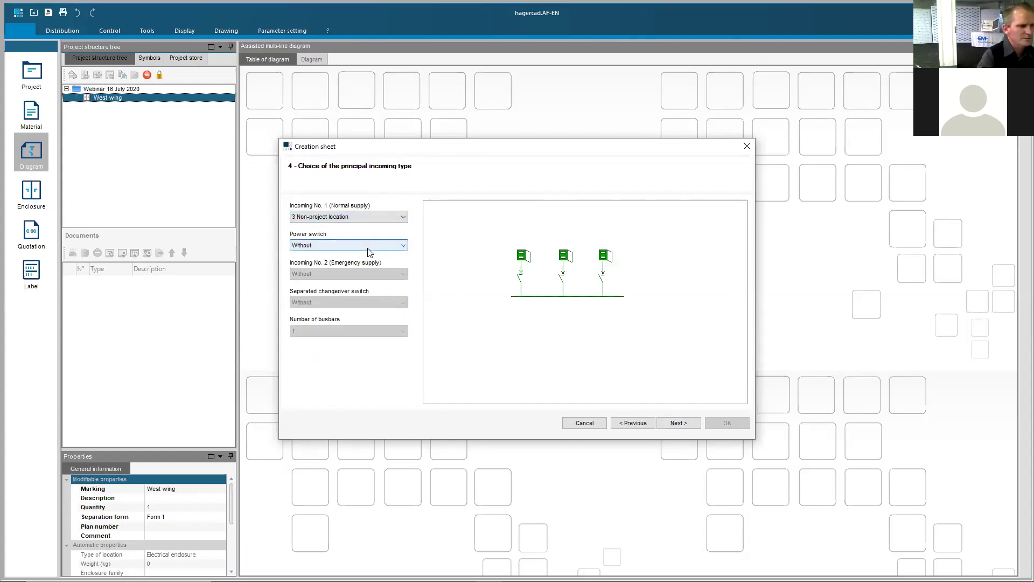
pyautogui.click(402, 217)
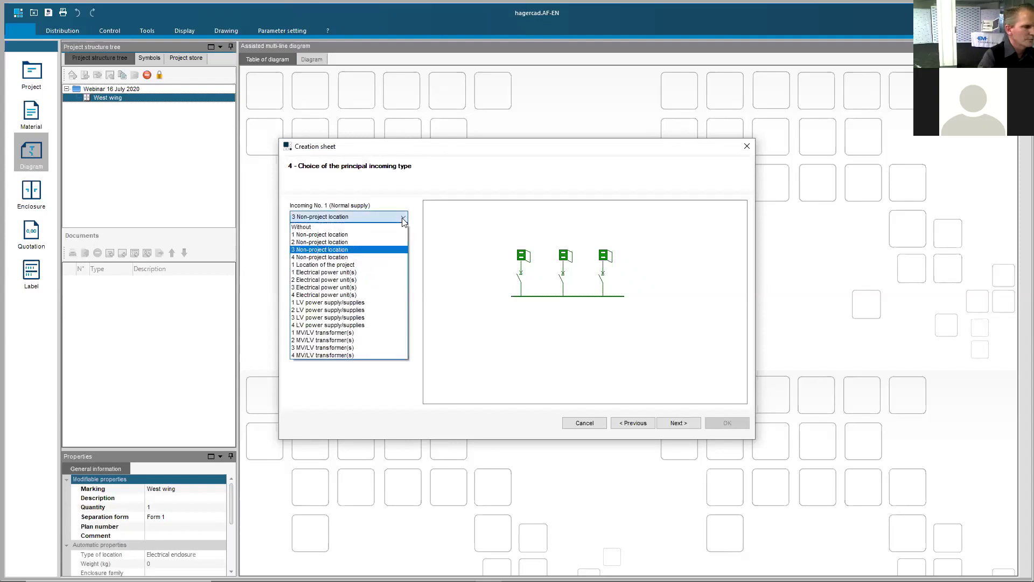
pyautogui.click(373, 302)
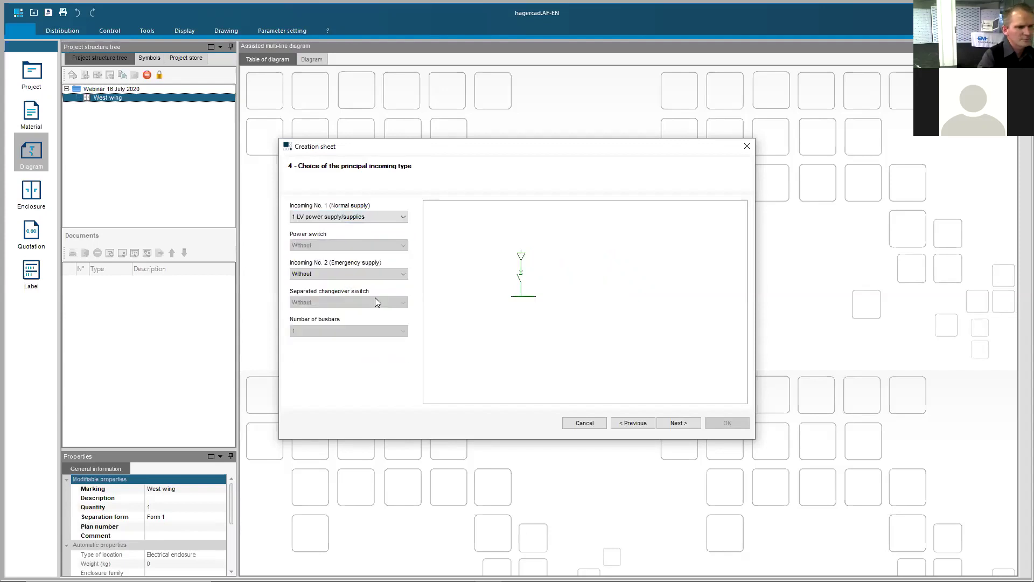
pyautogui.click(404, 216)
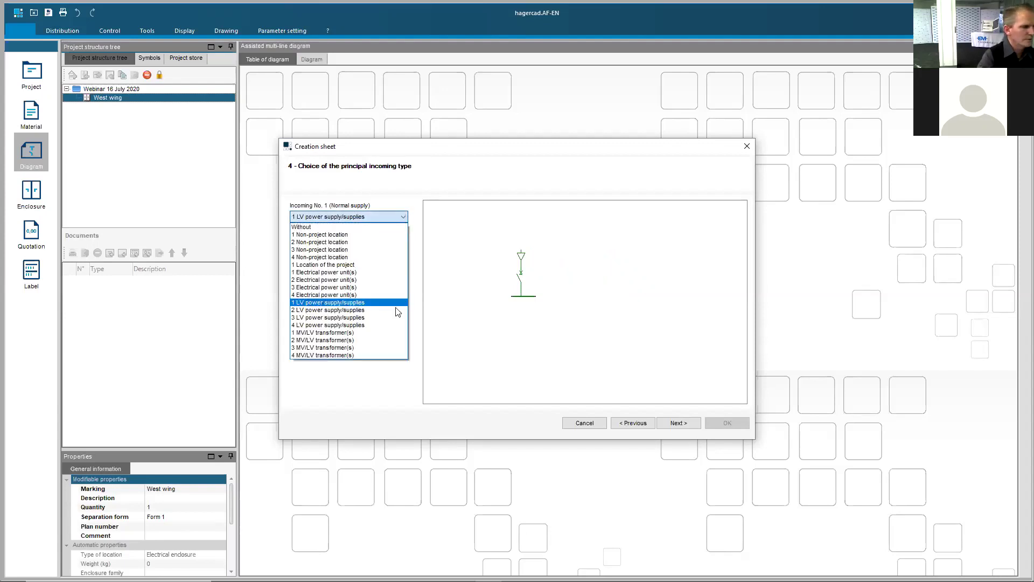
pyautogui.click(367, 333)
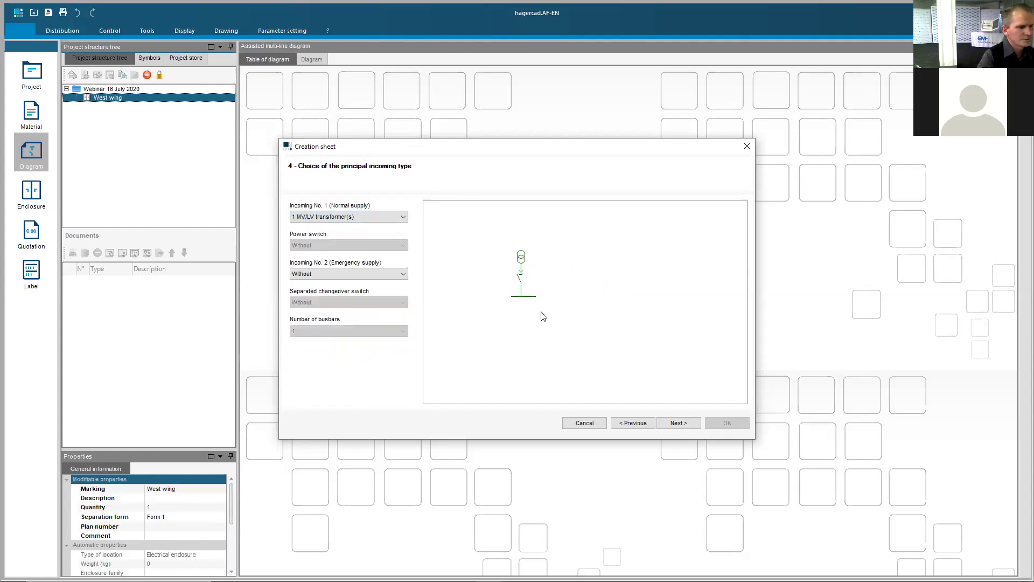
pyautogui.click(404, 216)
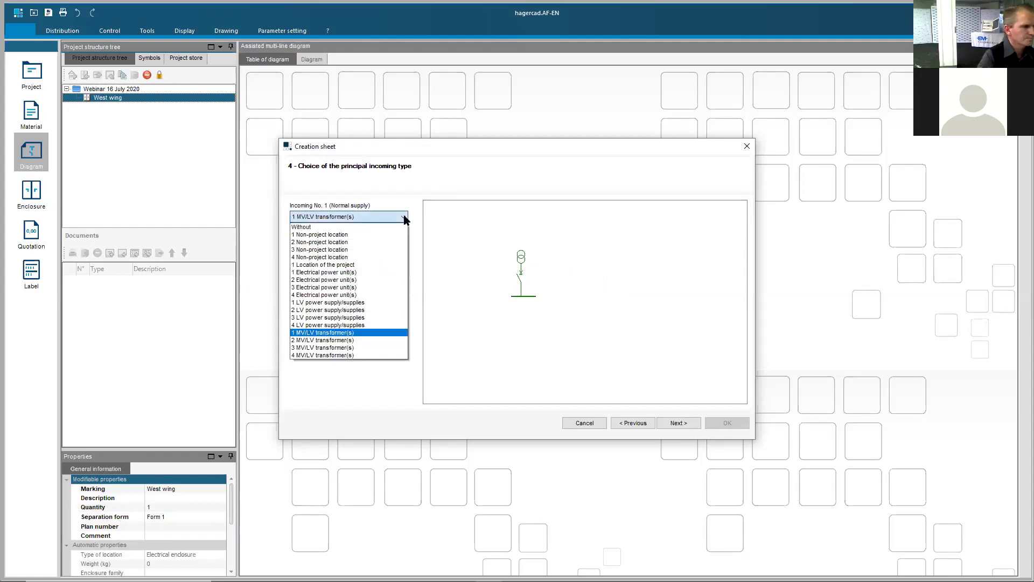
pyautogui.click(375, 234)
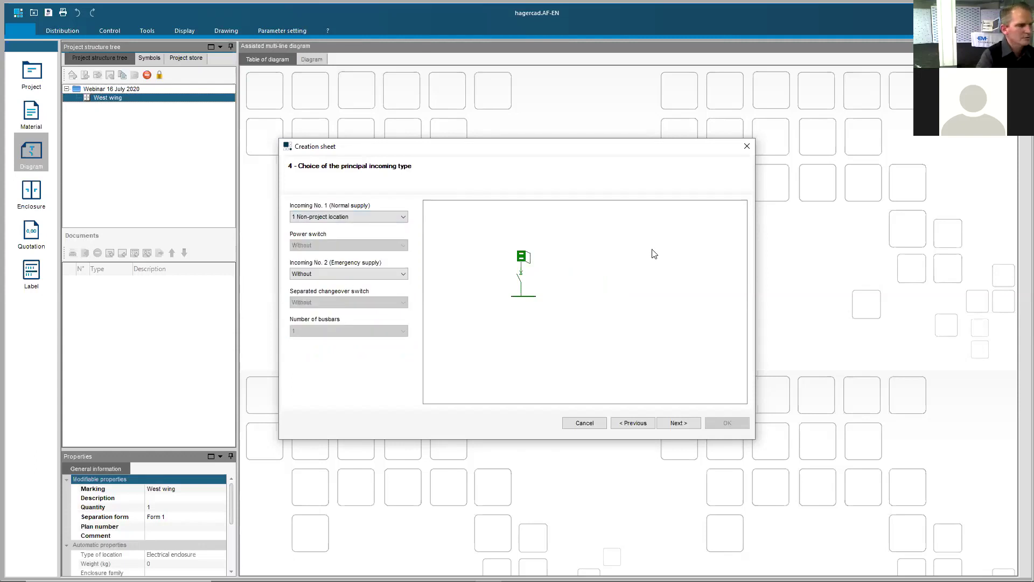
# - Try 1 Electrical power unit as the emergency supply and set it back to Without
pyautogui.click(404, 275)
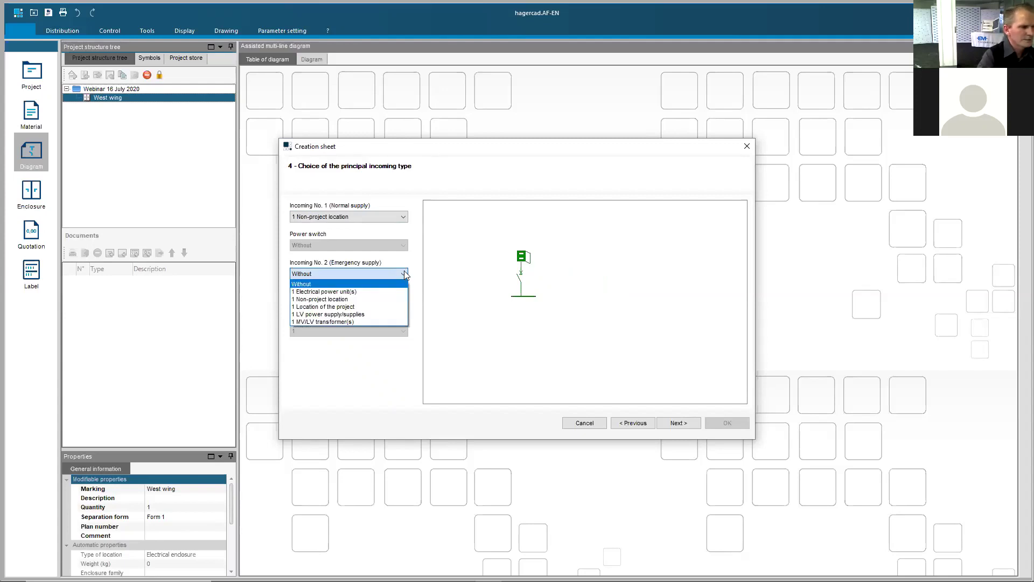
pyautogui.click(373, 292)
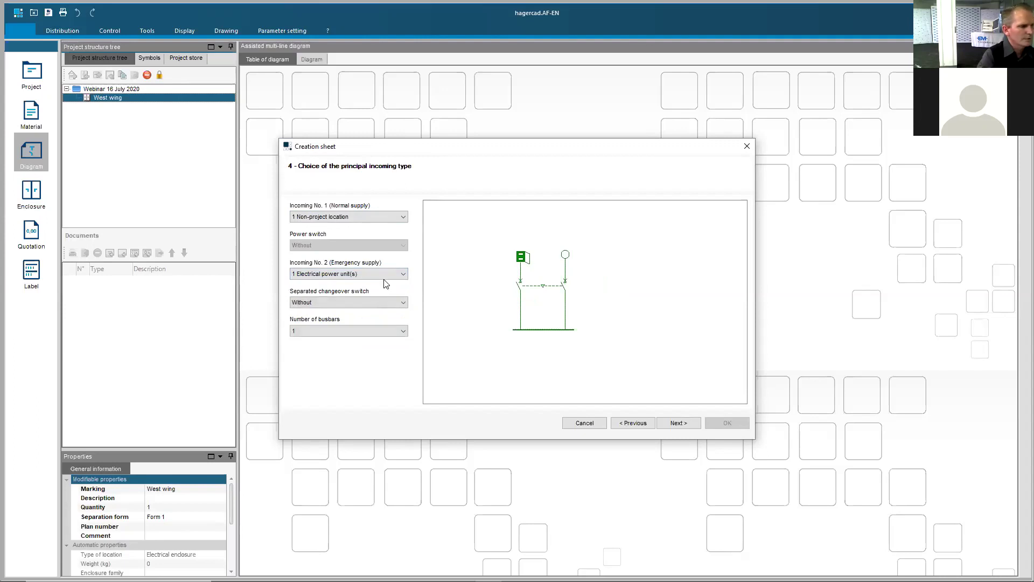
pyautogui.click(404, 275)
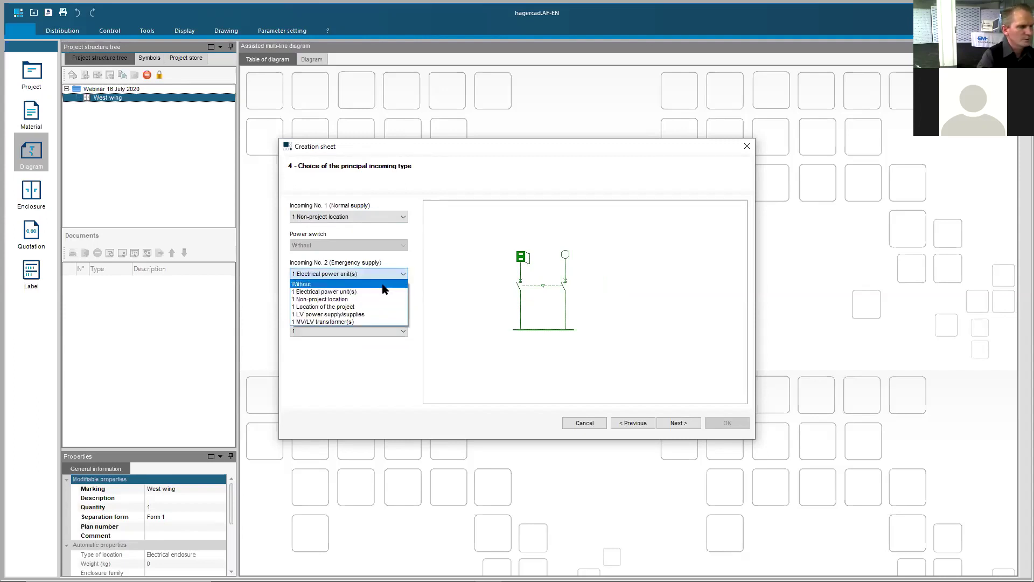
pyautogui.click(385, 286)
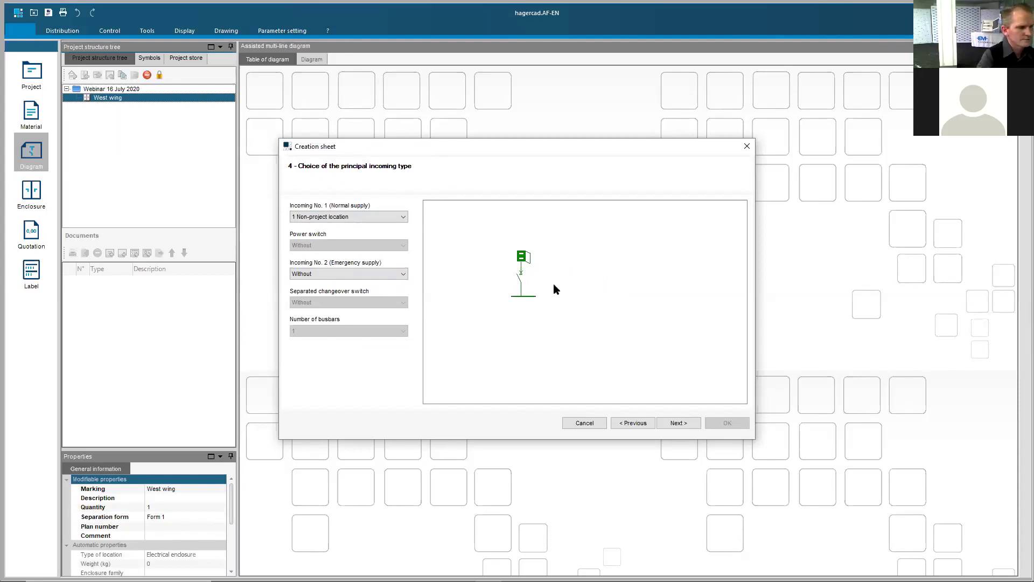
# - Continue to the normal incoming properties and set neutral point treatment to TN-S and network type to Three-phase with neutral
pyautogui.click(679, 423)
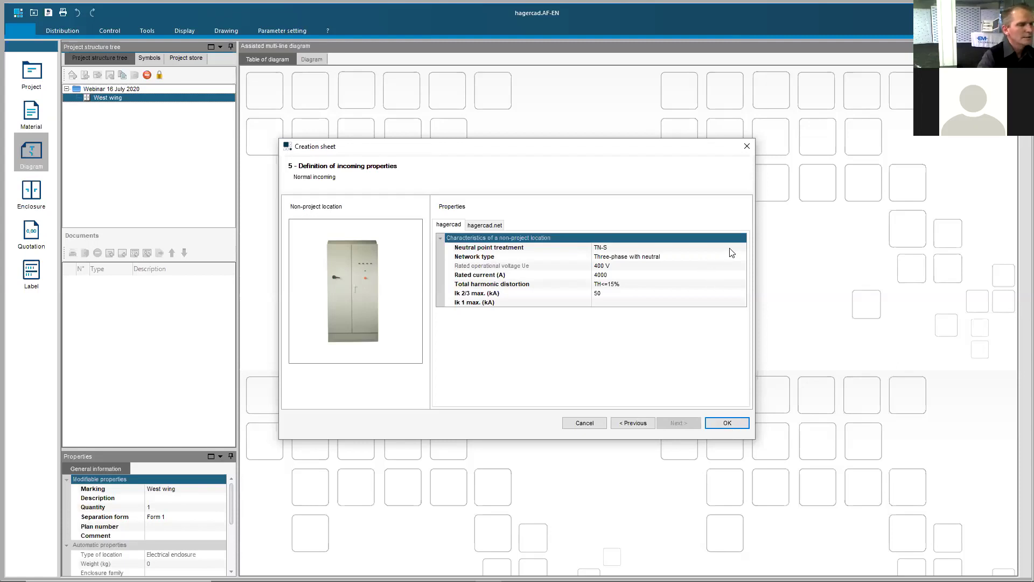
pyautogui.click(609, 249)
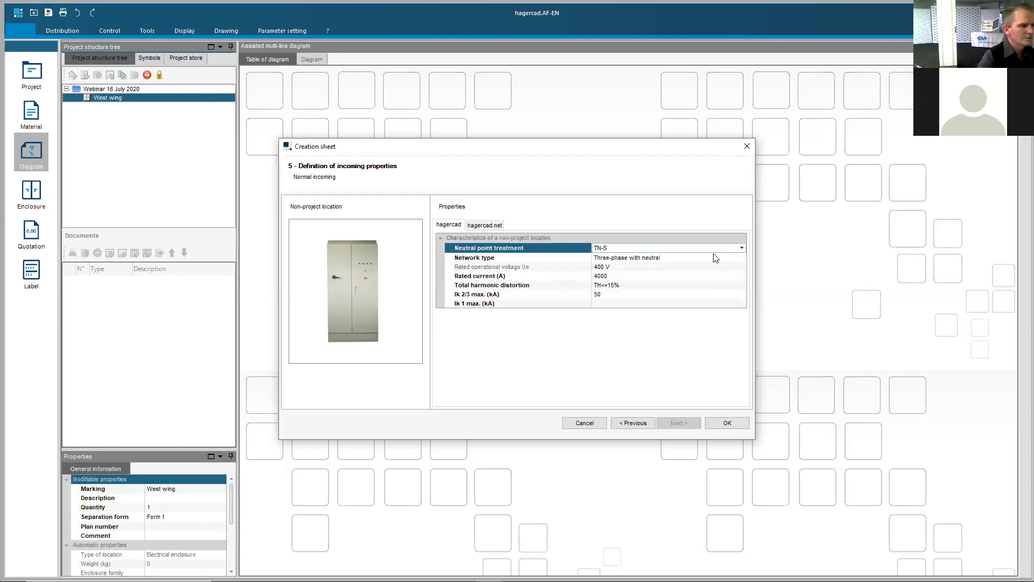
pyautogui.click(741, 248)
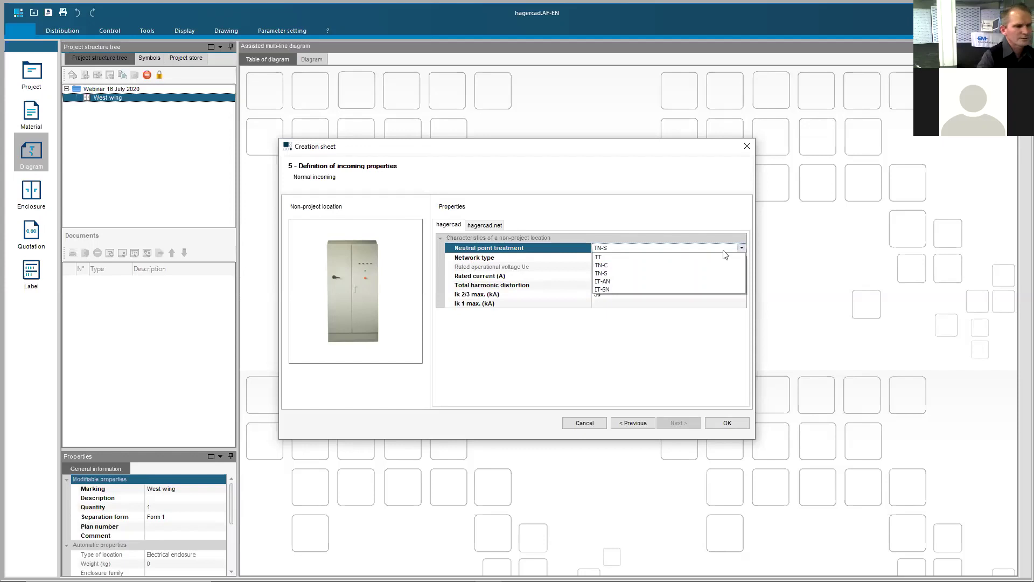
pyautogui.click(686, 274)
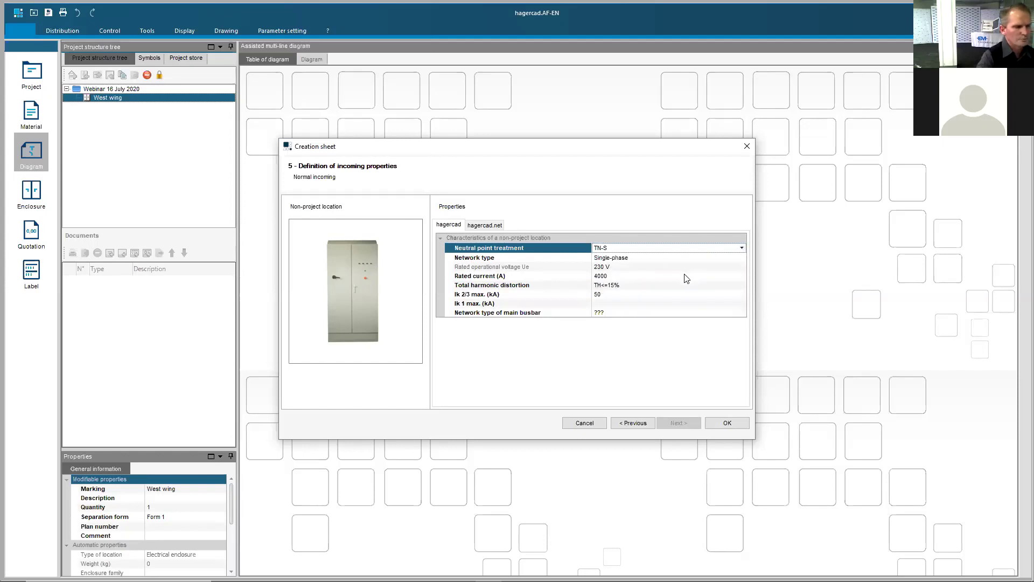
pyautogui.click(728, 258)
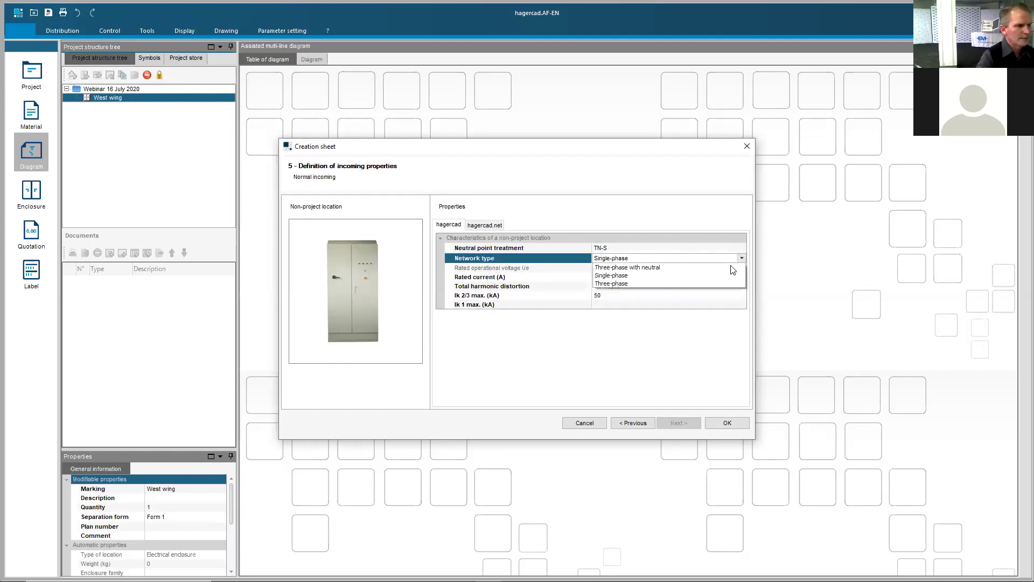
pyautogui.click(703, 267)
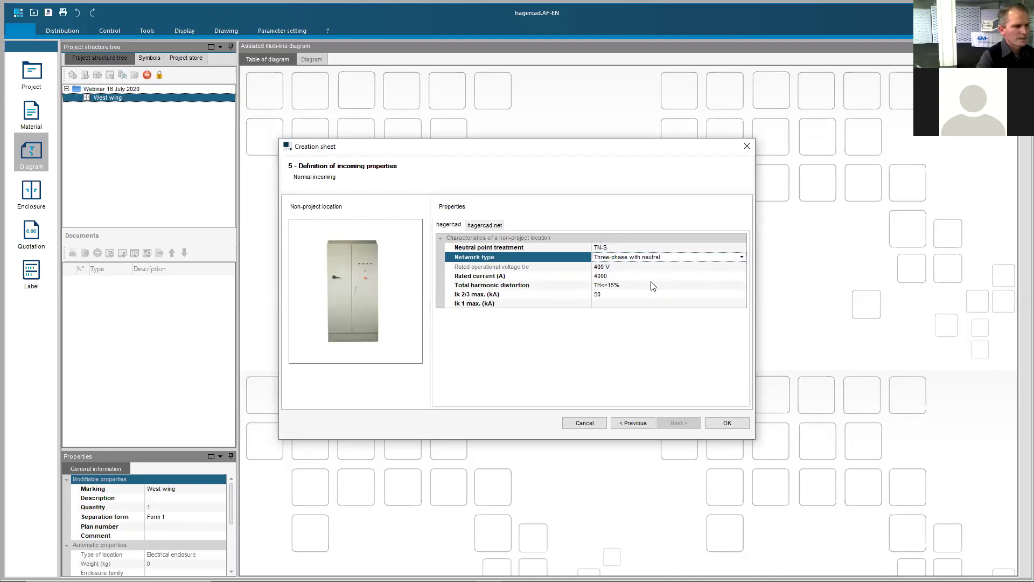
# - Set the incoming supply's Ik 2/3 max. to 36 kA and finish creating the diagram sheet
pyautogui.click(513, 295)
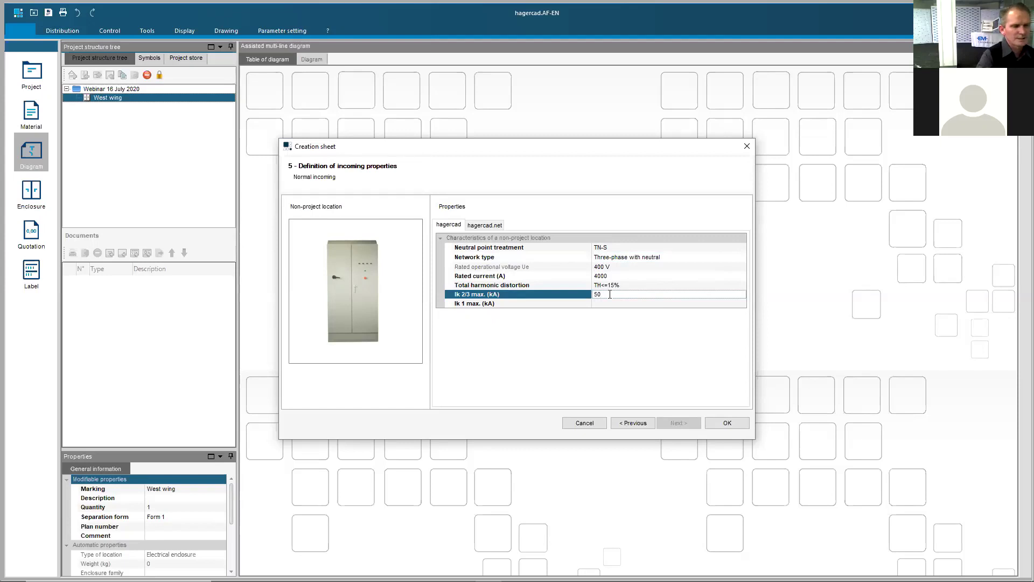
pyautogui.press('BackSpace')
pyautogui.press('BackSpace')
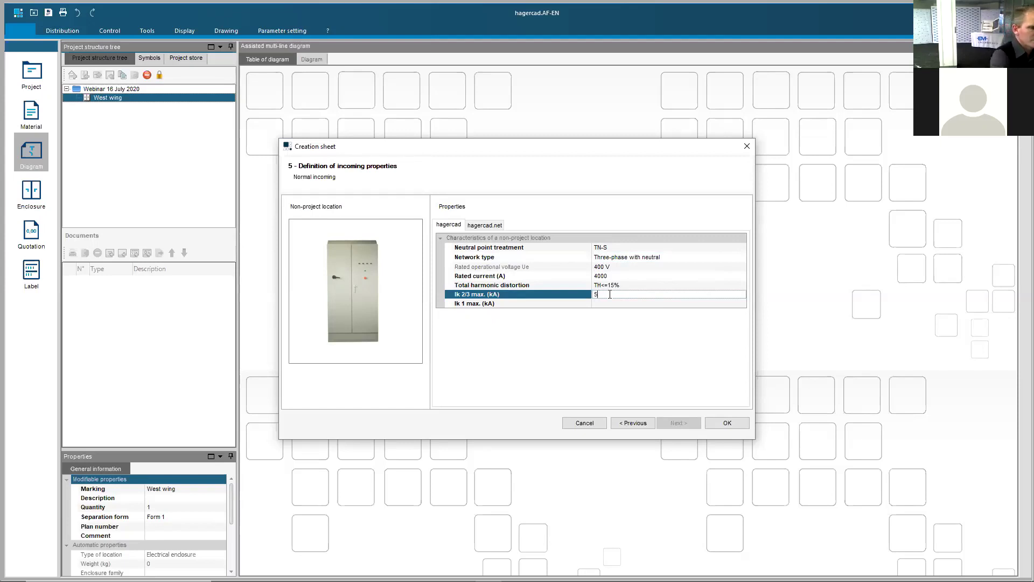
pyautogui.write('36')
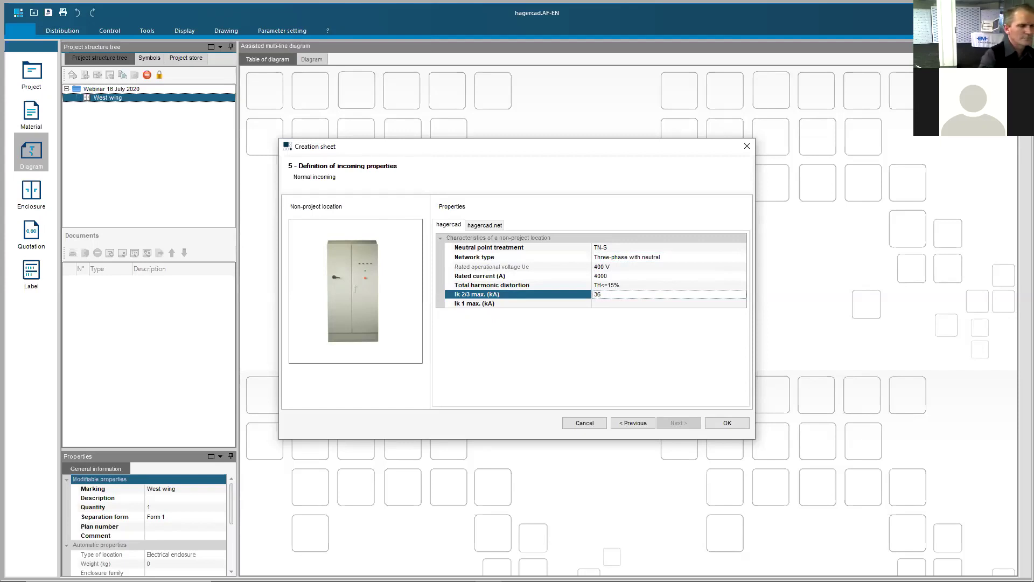
pyautogui.click(629, 275)
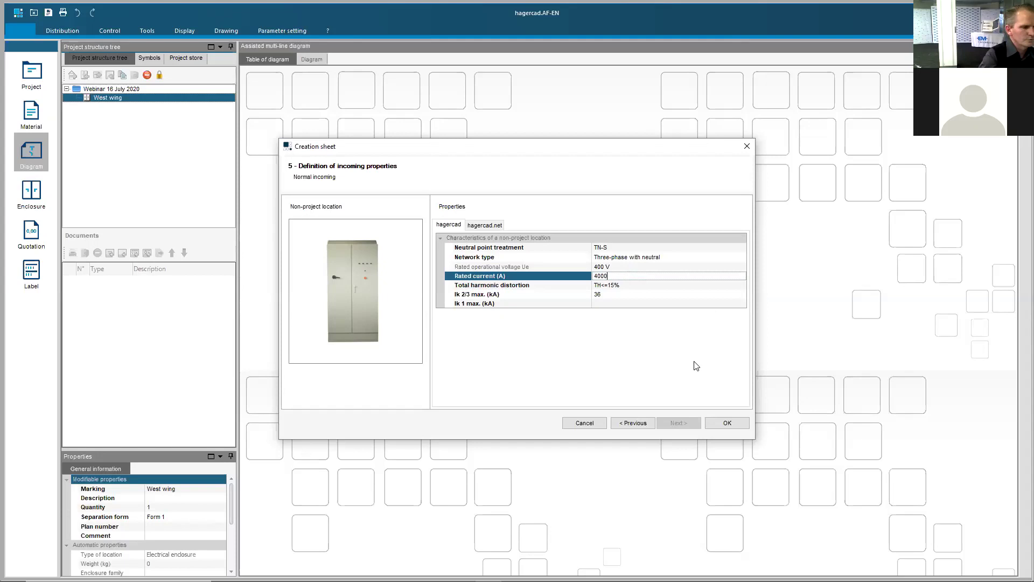
pyautogui.click(728, 423)
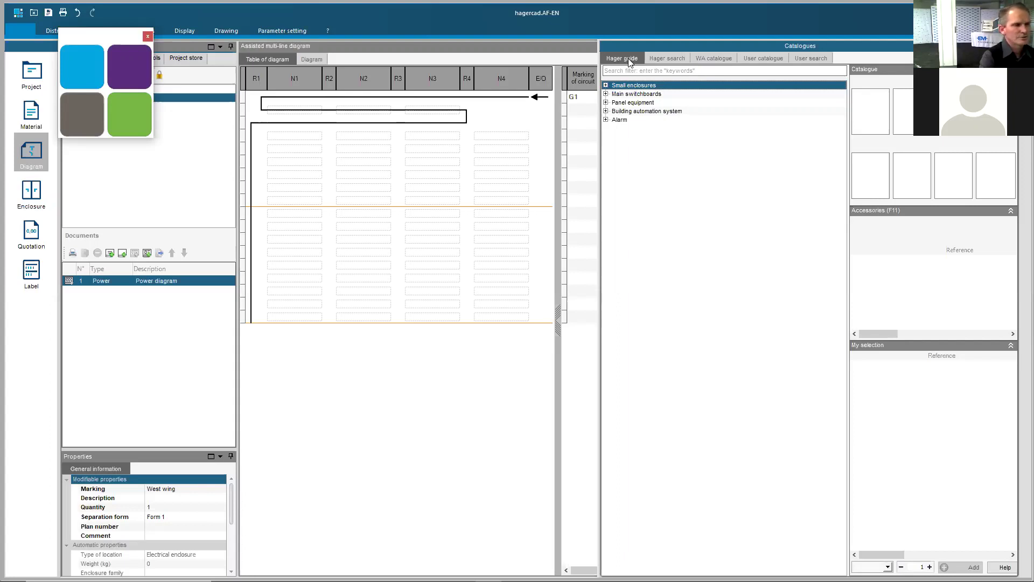
# - In the Hager guide catalogue, choose an ACB from the panel equipment main switchgear with a rated current of 2500 A
pyautogui.click(606, 103)
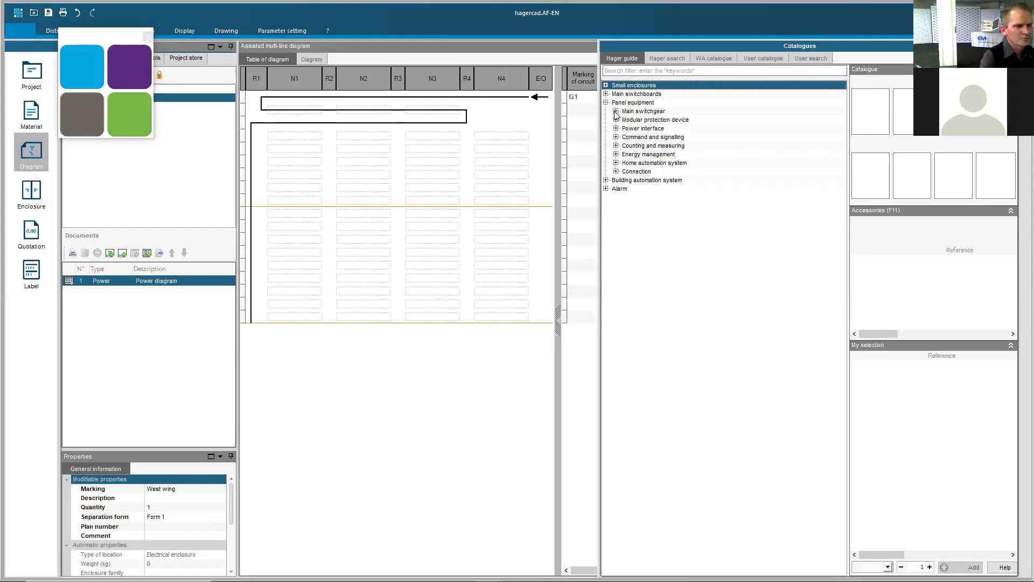
pyautogui.click(616, 111)
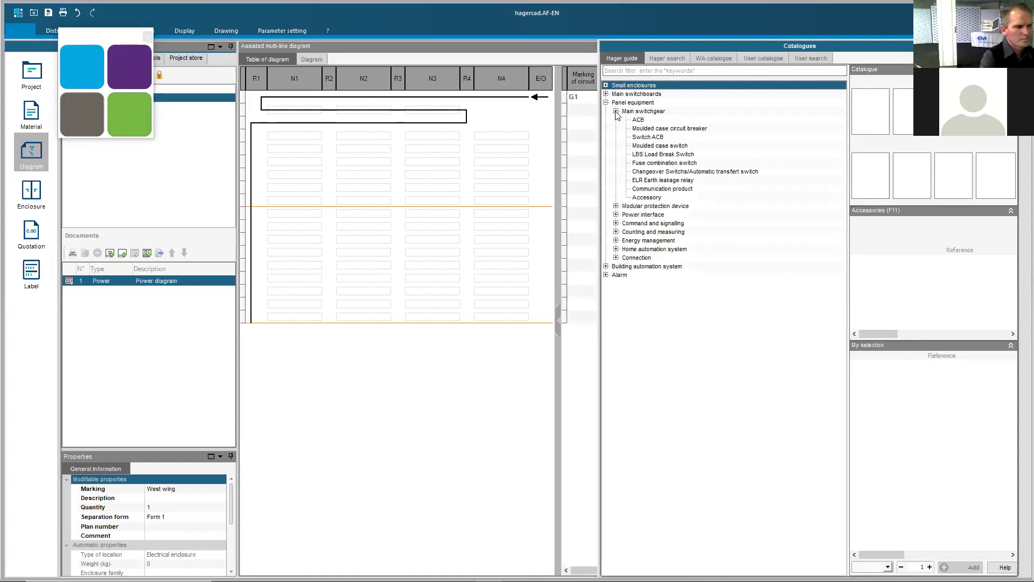
pyautogui.click(637, 120)
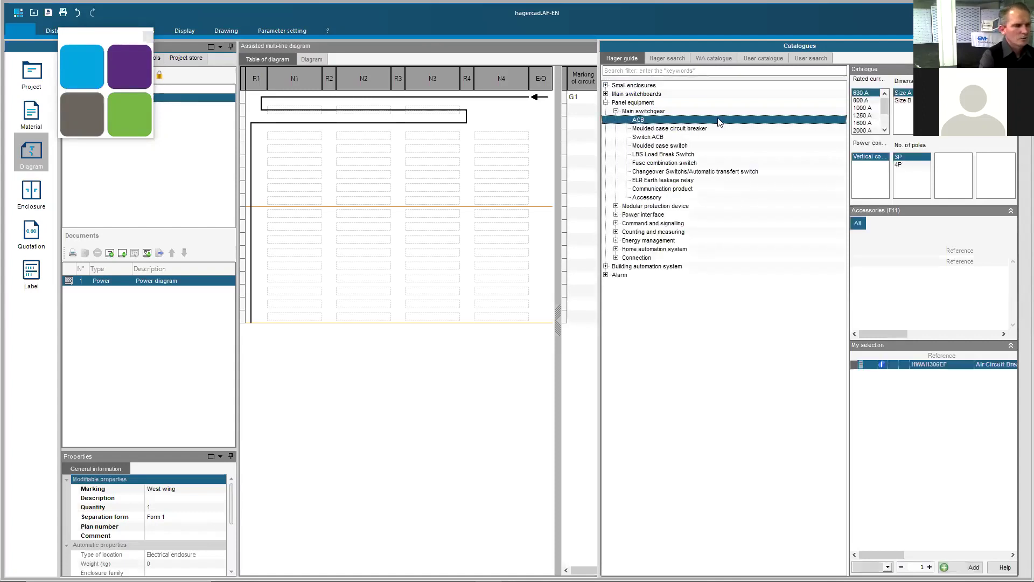
pyautogui.click(884, 130)
pyautogui.click(885, 130)
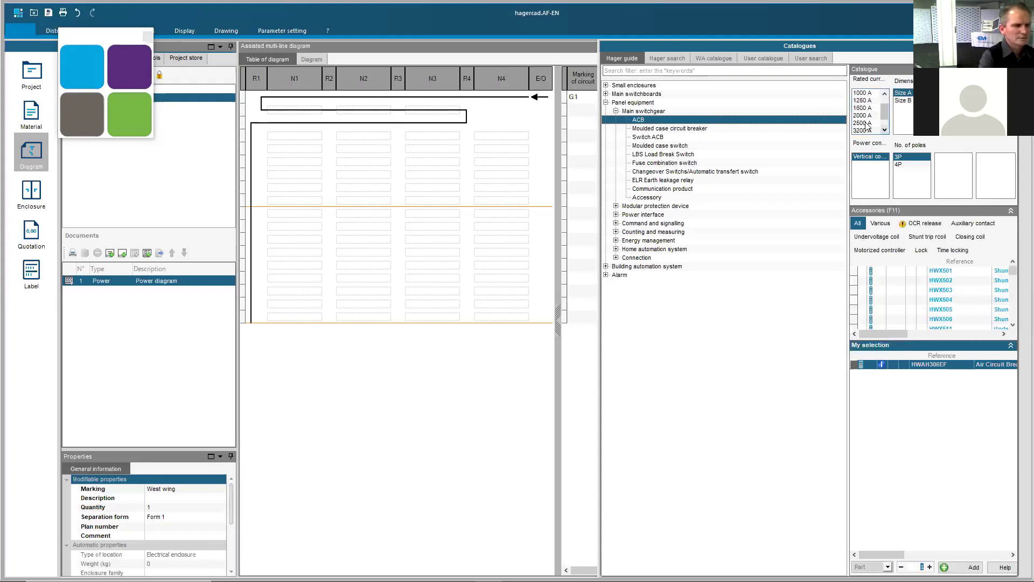
pyautogui.click(865, 122)
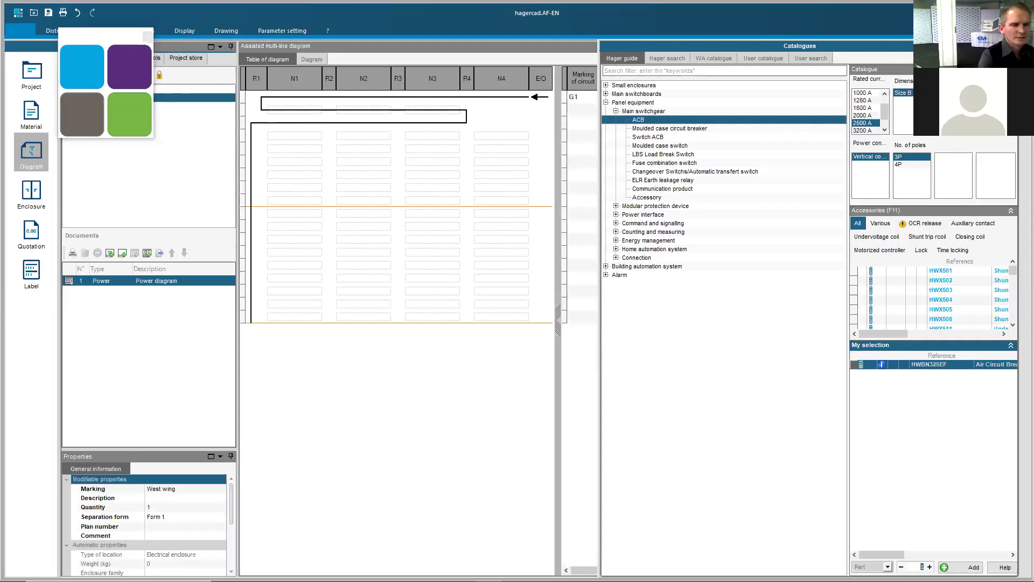
# - Include the OCR LSI Amp release HWX622 as an accessory of the selected 2500 A air circuit breaker
pyautogui.click(883, 73)
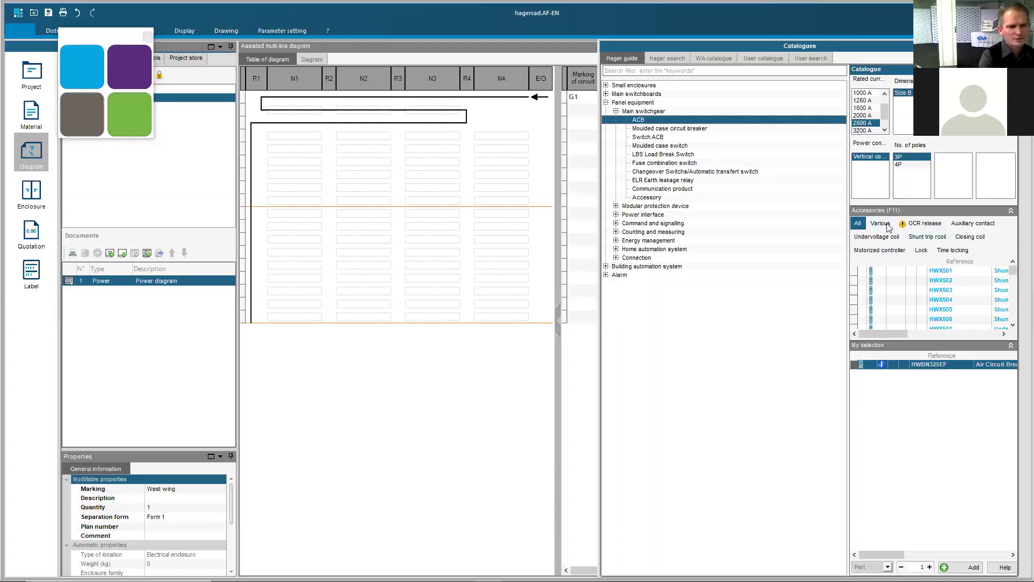
pyautogui.click(921, 225)
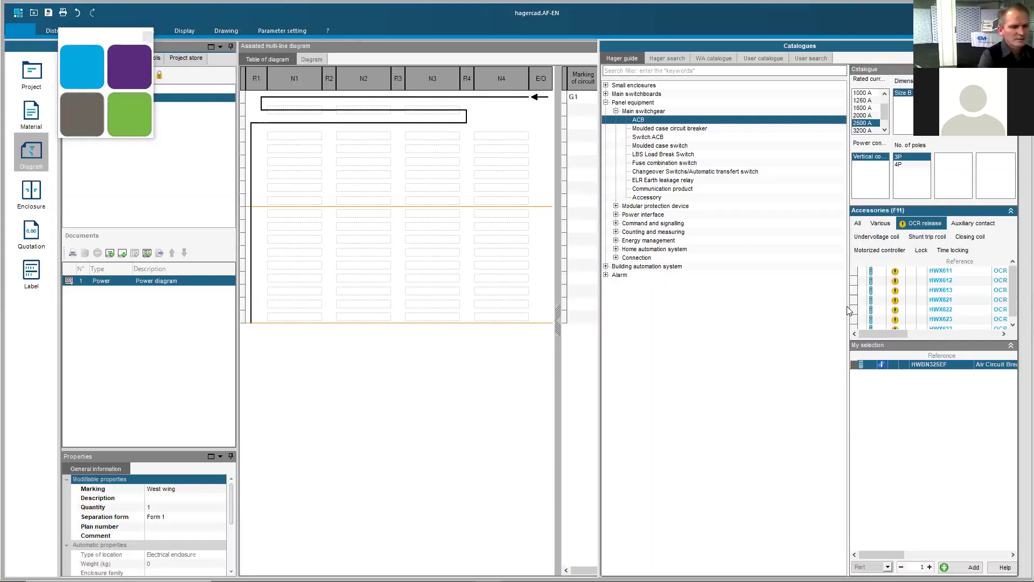
pyautogui.moveTo(813, 311); pyautogui.dragTo(770, 315)
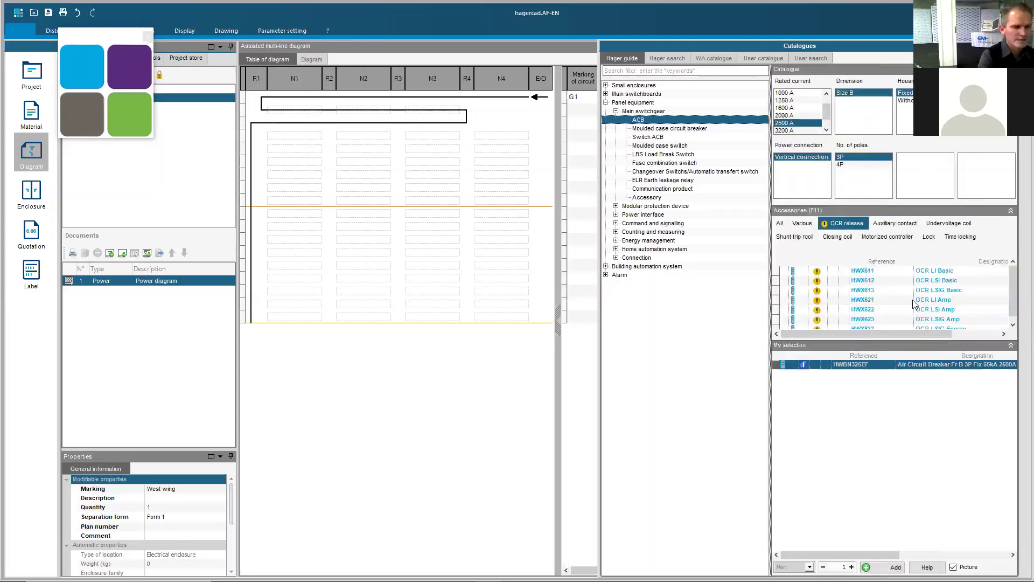
pyautogui.scroll(-1, 913, 303)
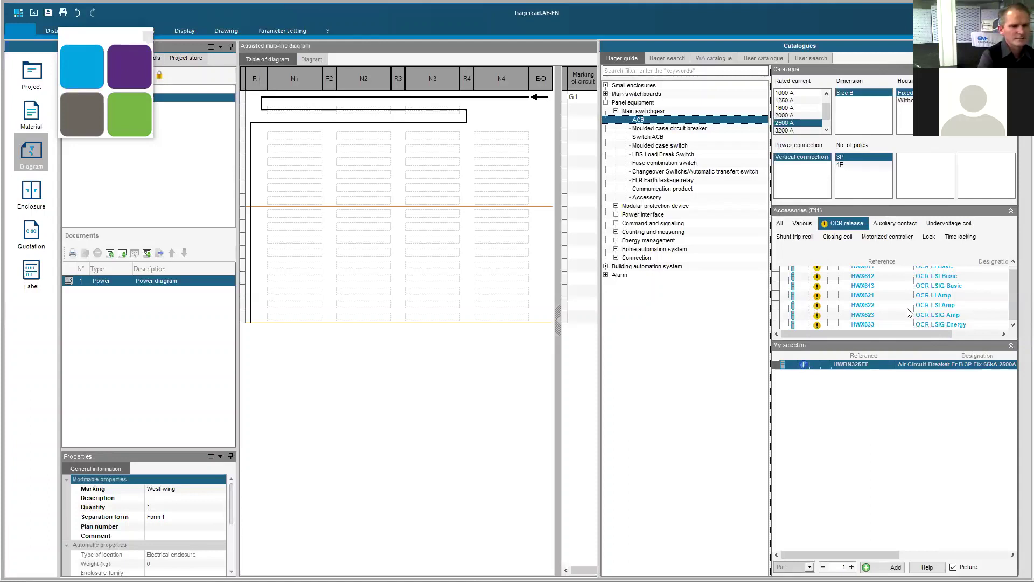
pyautogui.click(930, 306)
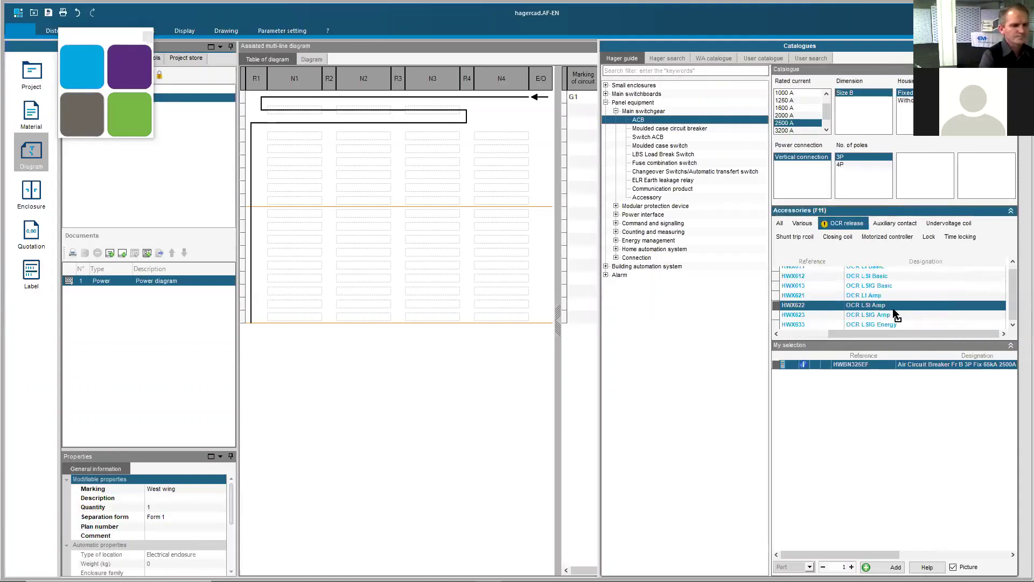
pyautogui.moveTo(846, 333); pyautogui.dragTo(817, 332)
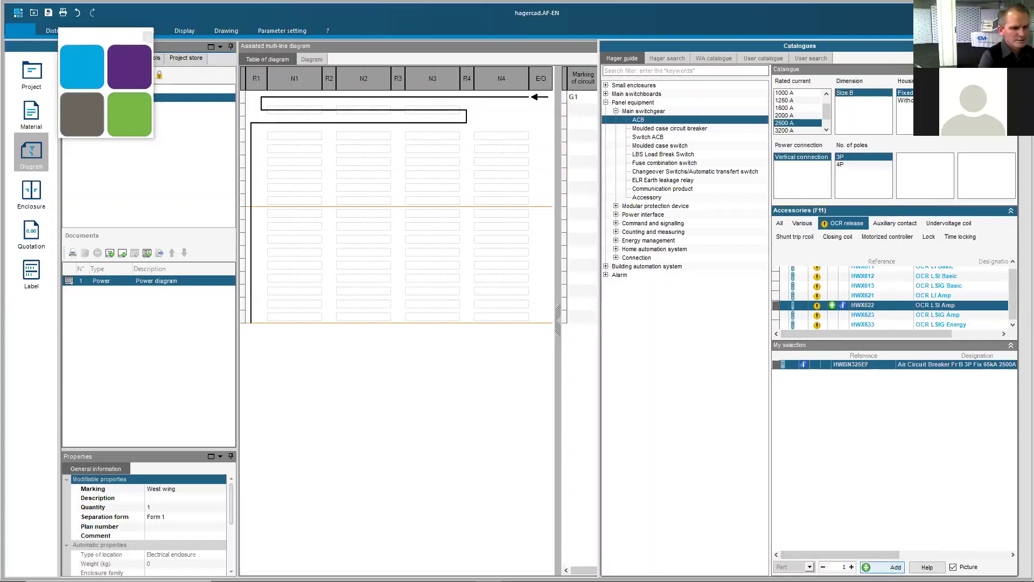
pyautogui.click(832, 305)
pyautogui.click(856, 374)
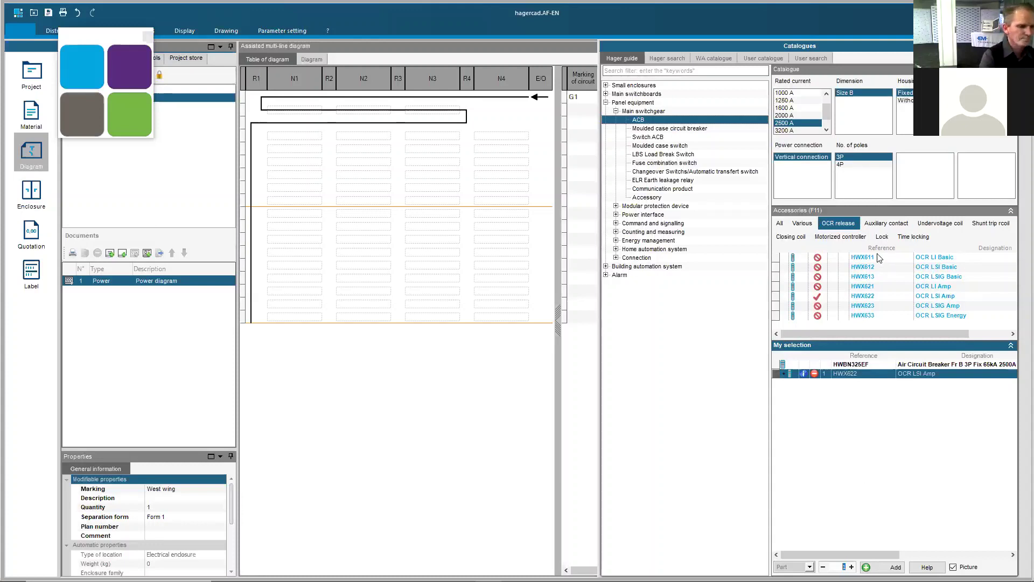
# - Add the air circuit breaker with its OCR release to the first outgoing circuit in column N1 and select it
pyautogui.click(883, 567)
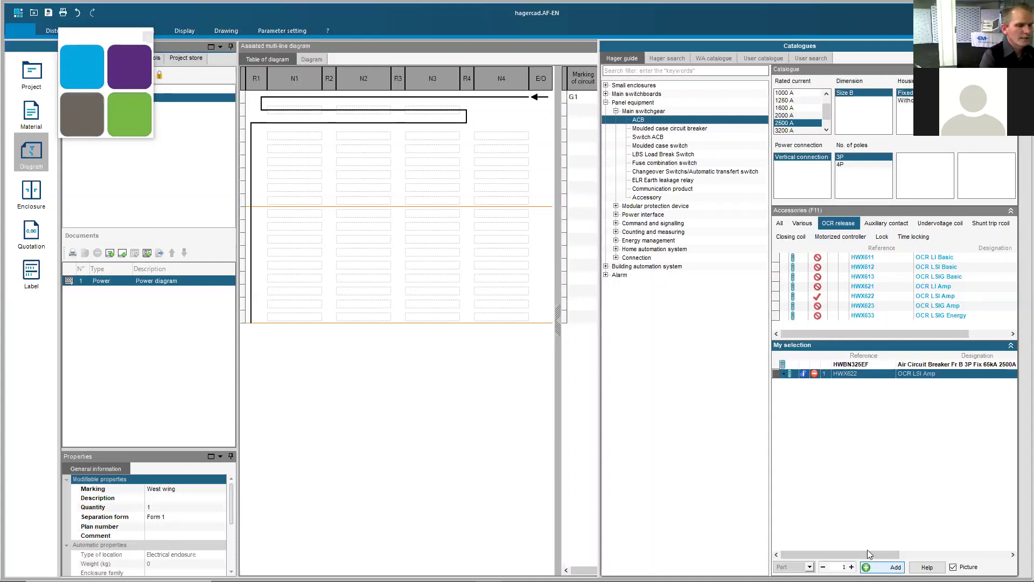
pyautogui.press('Delete')
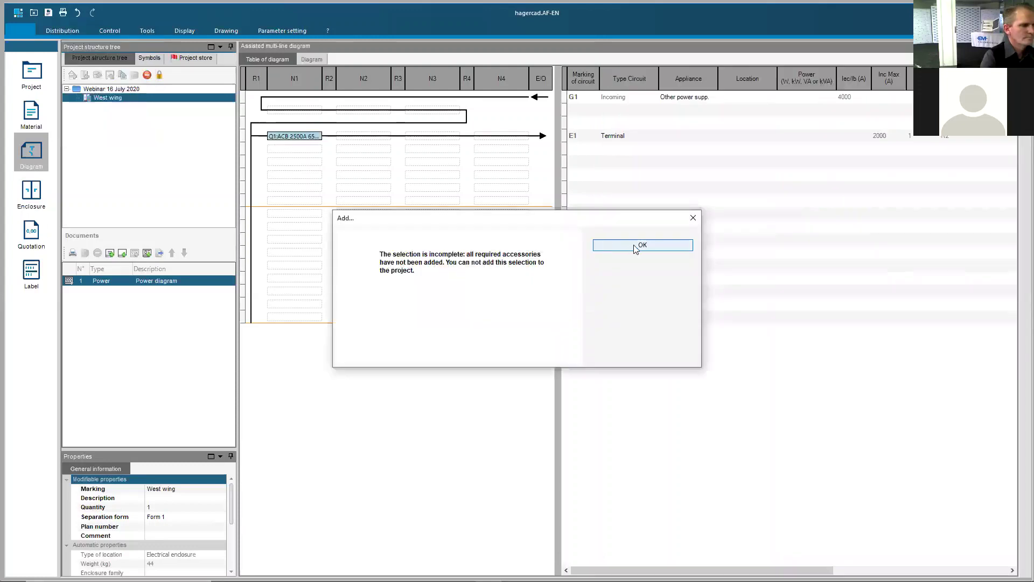
pyautogui.click(634, 245)
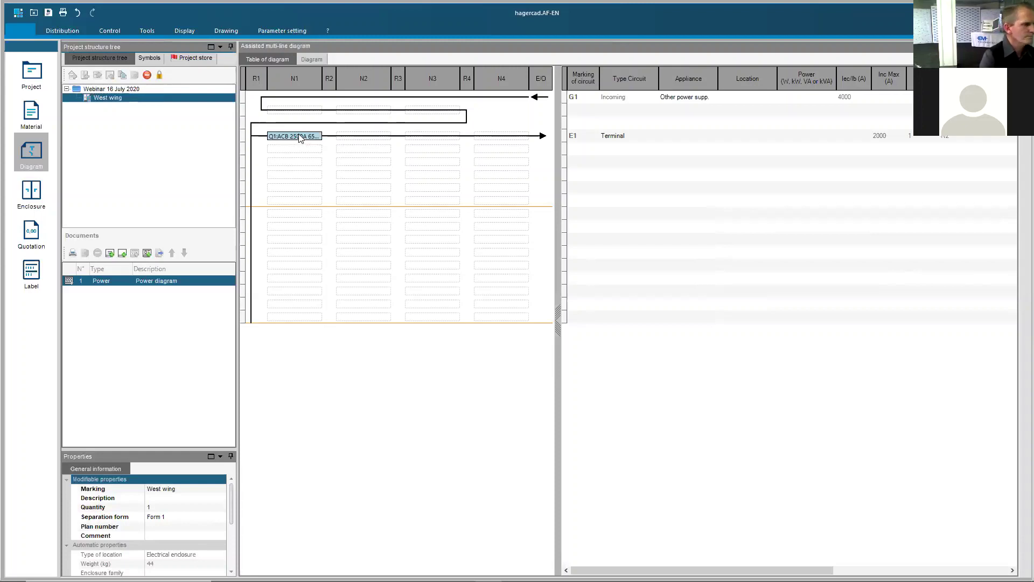
pyautogui.click(300, 139)
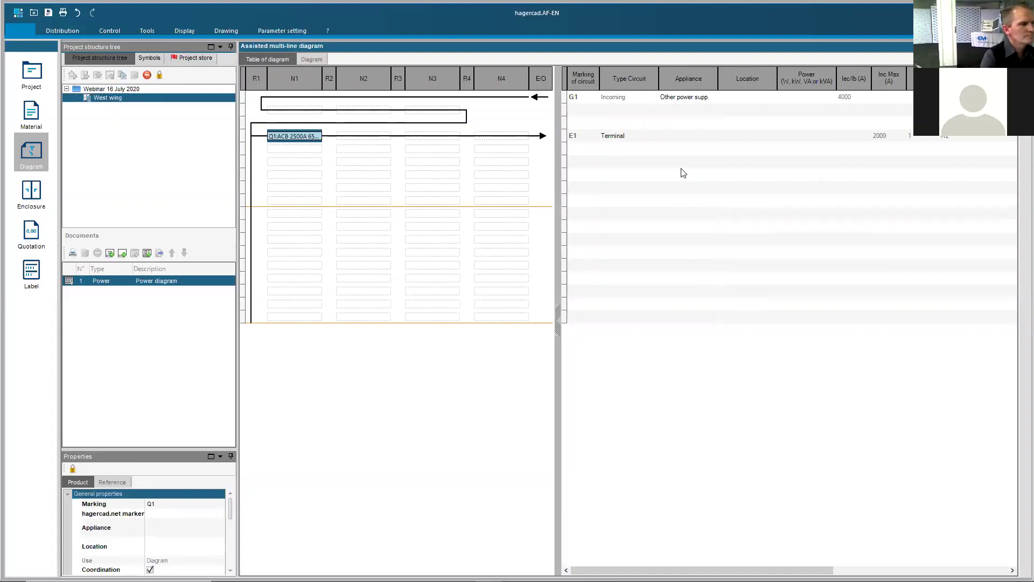
# - Try Computer as the appliance of terminal circuit E1 and change it to Electric latch
pyautogui.click(698, 136)
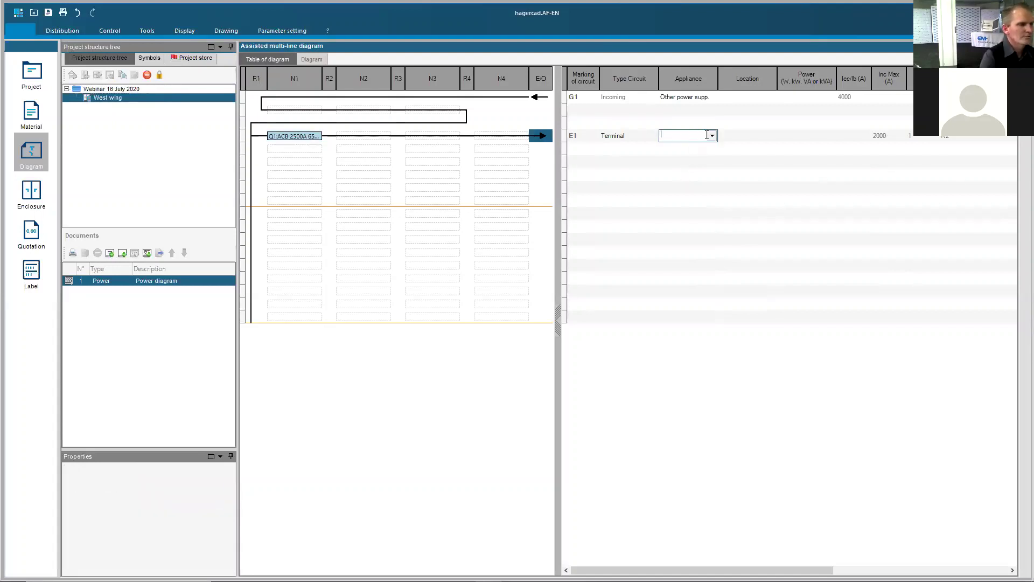
pyautogui.click(712, 135)
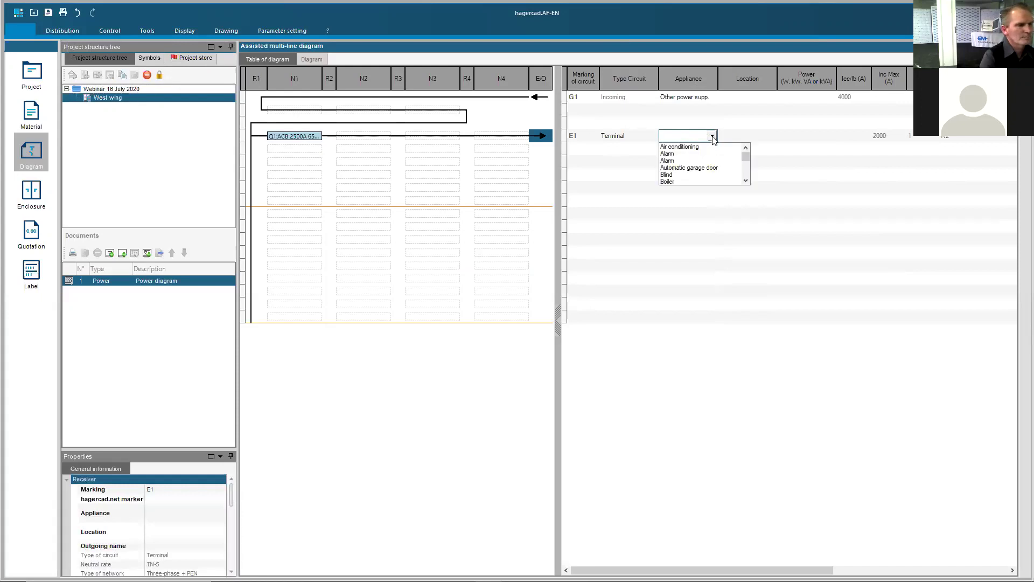
pyautogui.scroll(-3, 705, 159)
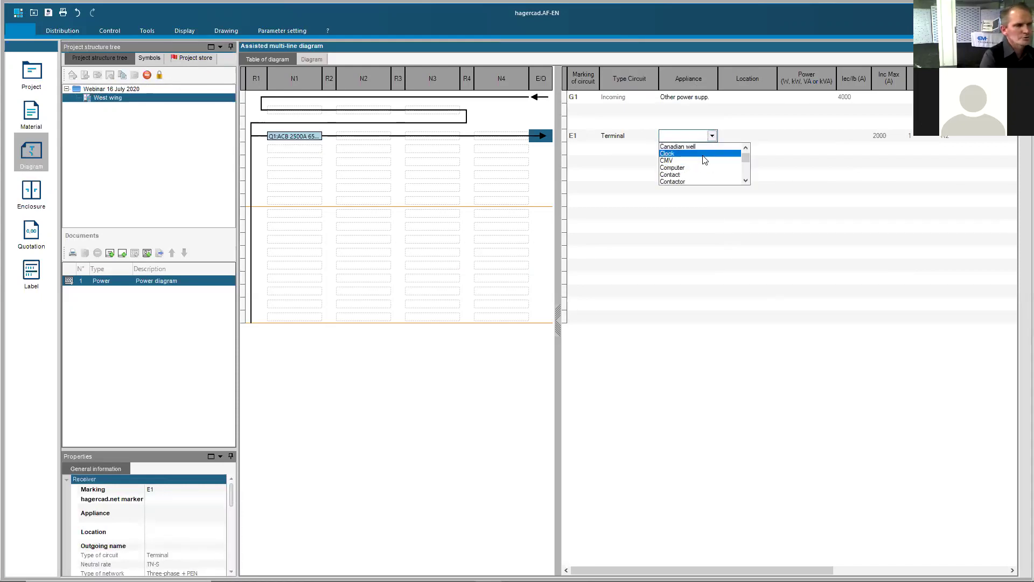
pyautogui.scroll(-1, 705, 159)
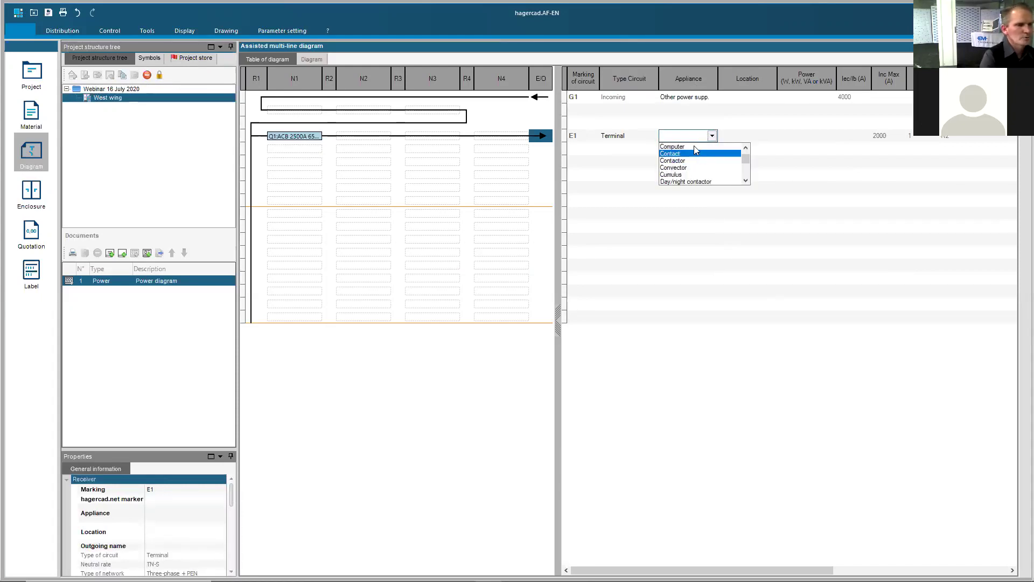
pyautogui.click(695, 148)
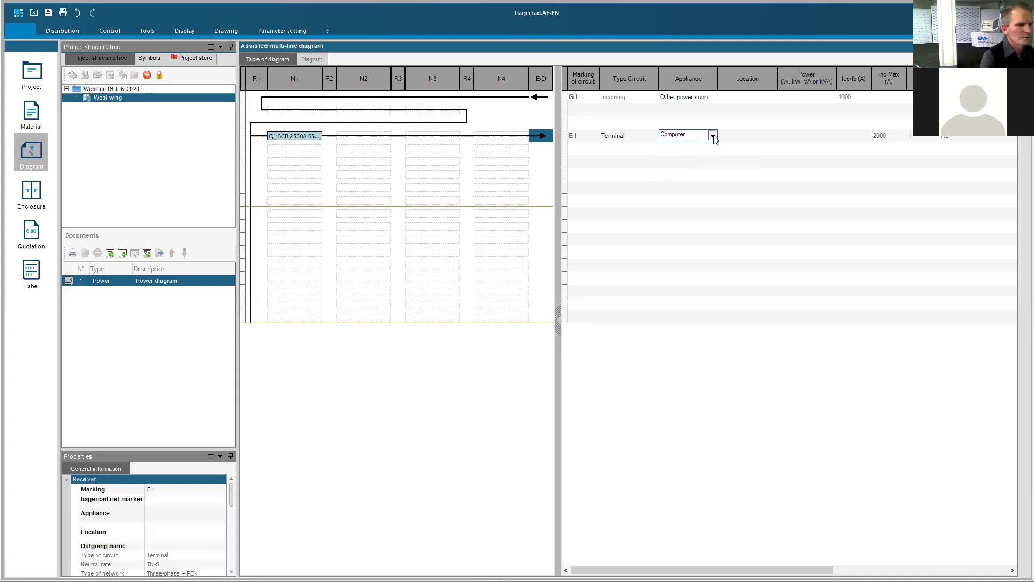
pyautogui.click(711, 137)
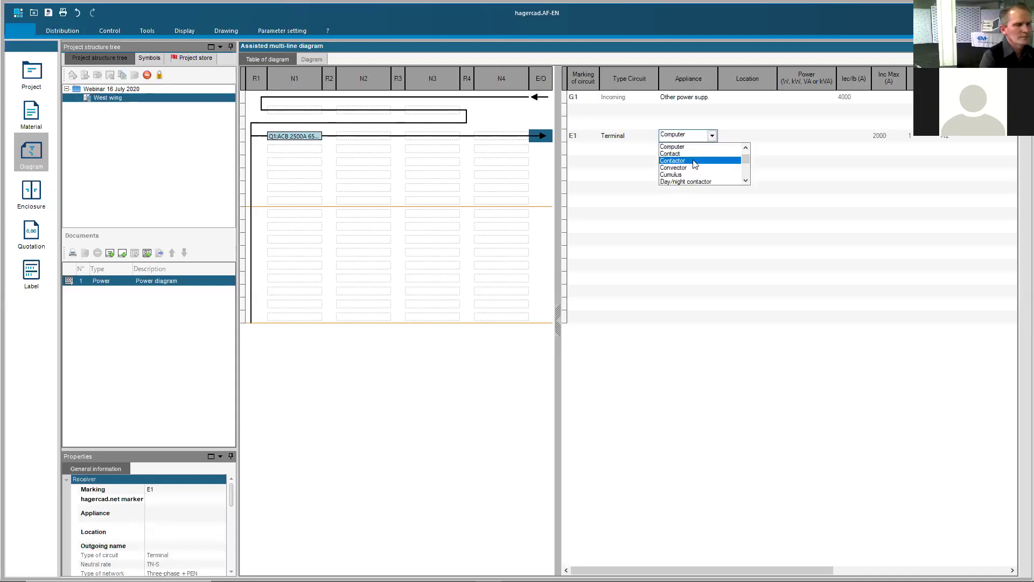
pyautogui.scroll(-3, 694, 164)
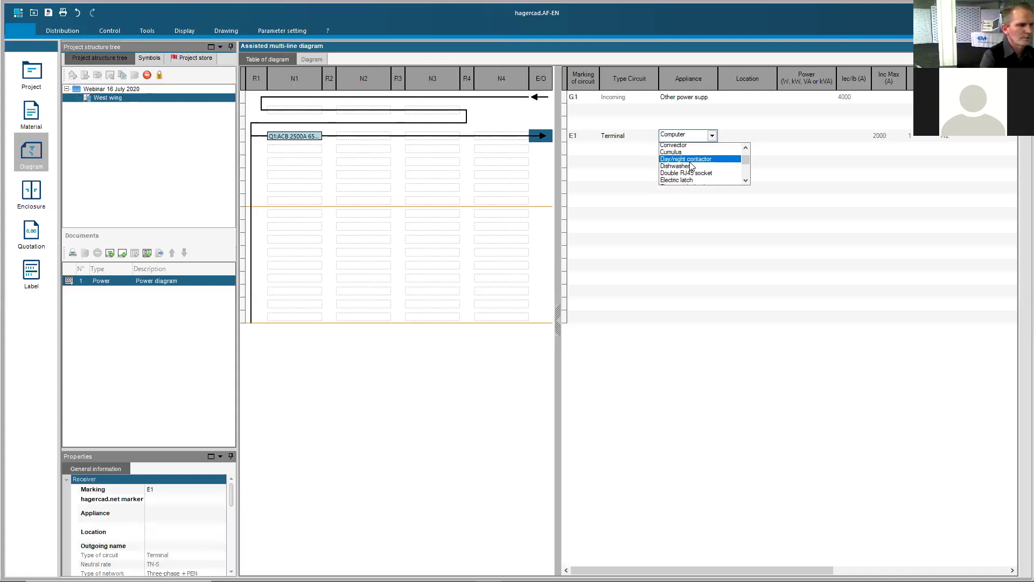
pyautogui.click(691, 162)
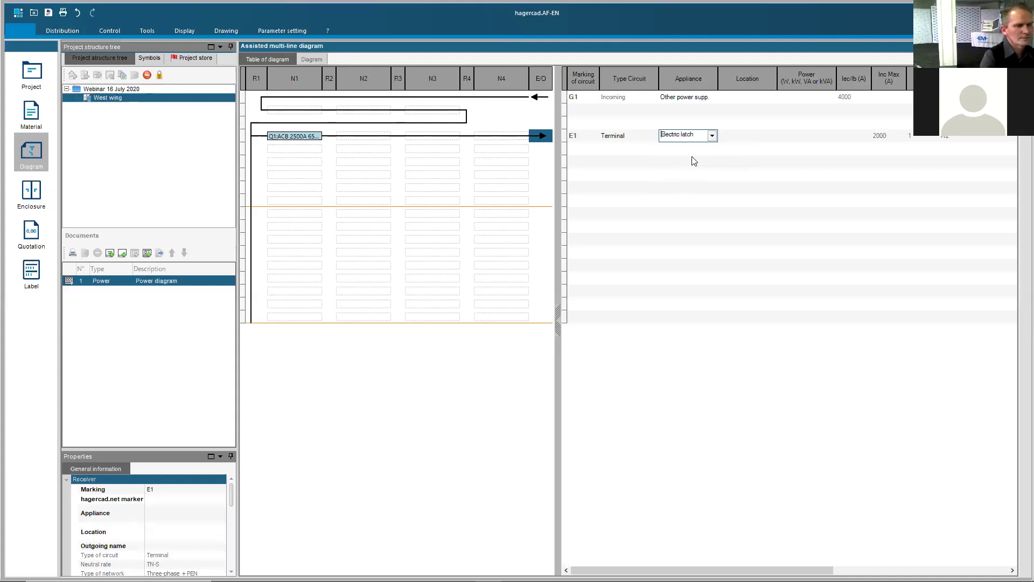
# - Replace the appliance name of terminal circuit E1 with the custom text West Wing
pyautogui.click(712, 135)
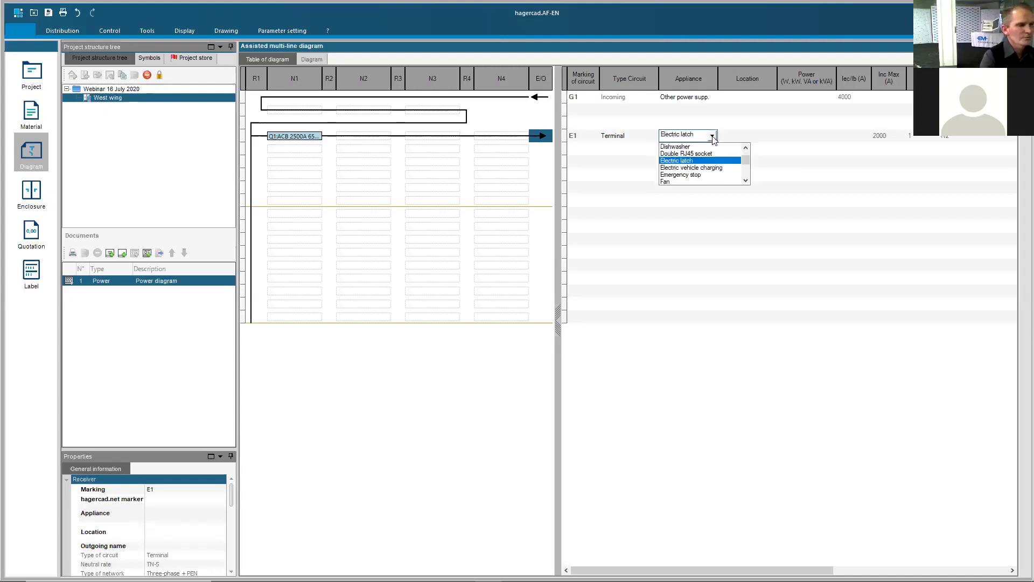
pyautogui.moveTo(695, 134); pyautogui.dragTo(655, 135)
pyautogui.write('We')
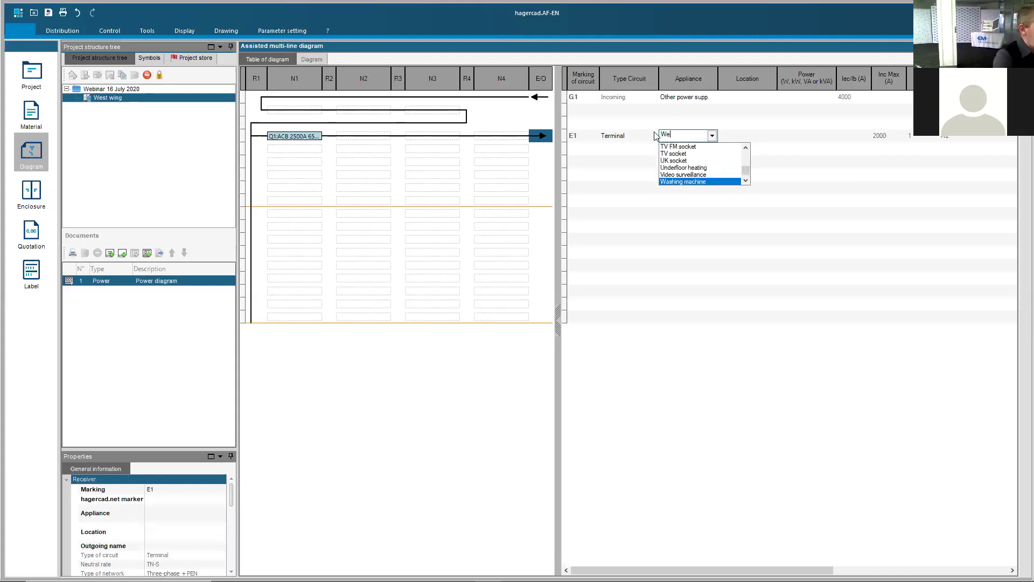
pyautogui.write('st Win')
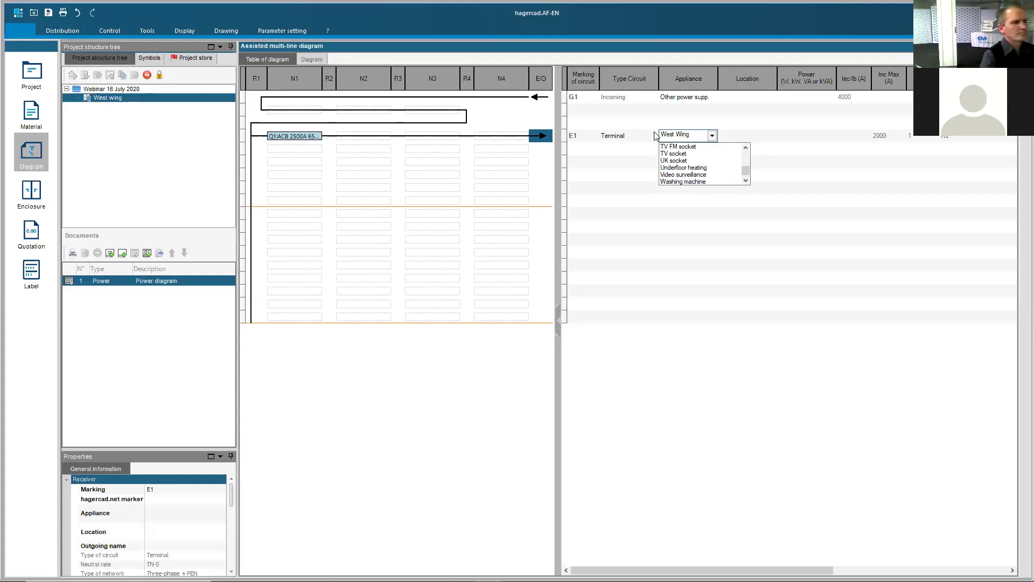
pyautogui.write('g')
pyautogui.click(699, 205)
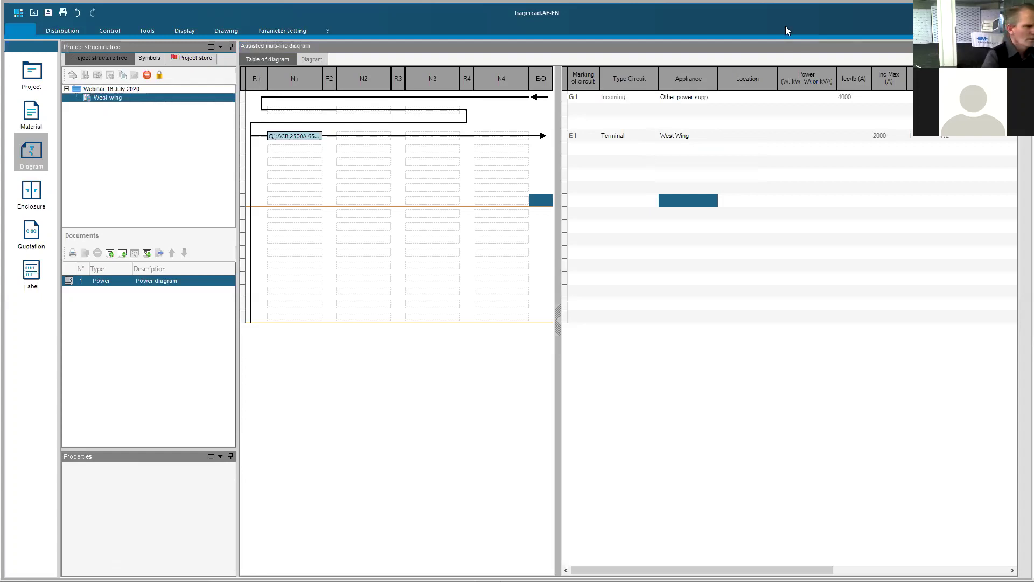
# - Move the 2500 A ACB from the first outgoing circuit to the incoming supply row in column N1
pyautogui.click(305, 137)
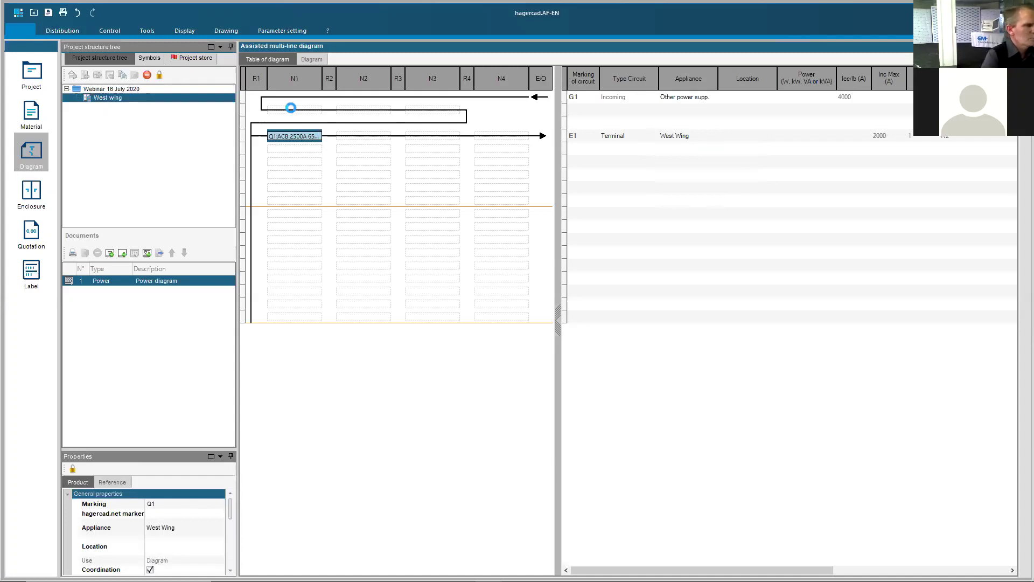
pyautogui.moveTo(291, 110); pyautogui.dragTo(291, 111)
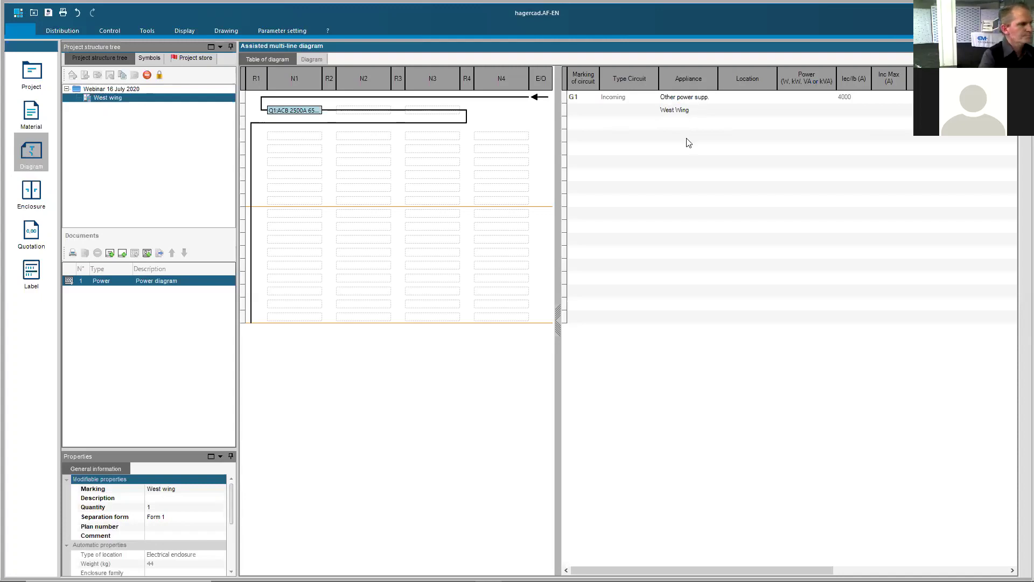
# - For the first outgoing circuit in column N1, choose a 630 A moulded case circuit breaker with h630 fixed housing and 50 kA breaking capacity
pyautogui.click(295, 142)
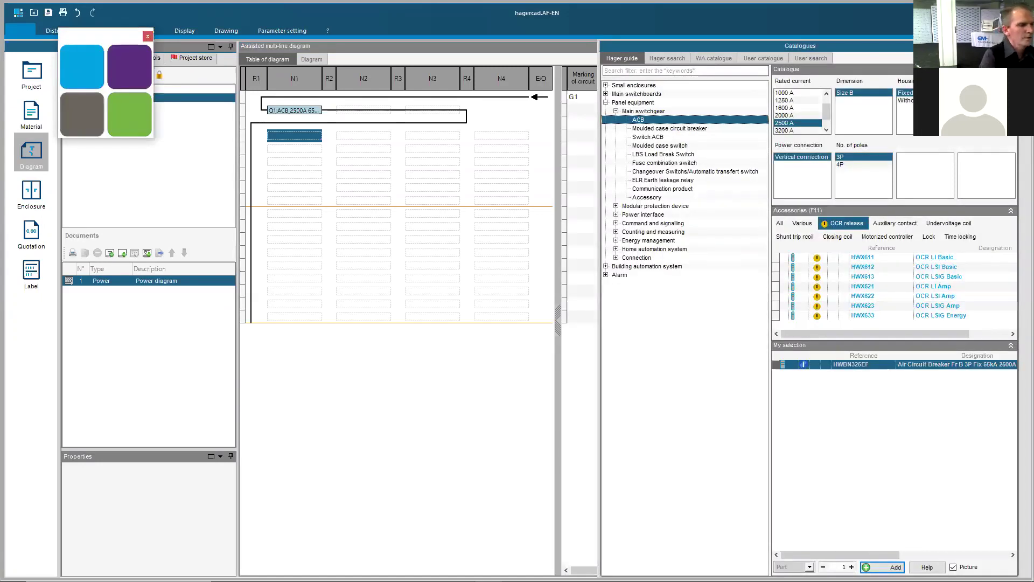
pyautogui.click(673, 129)
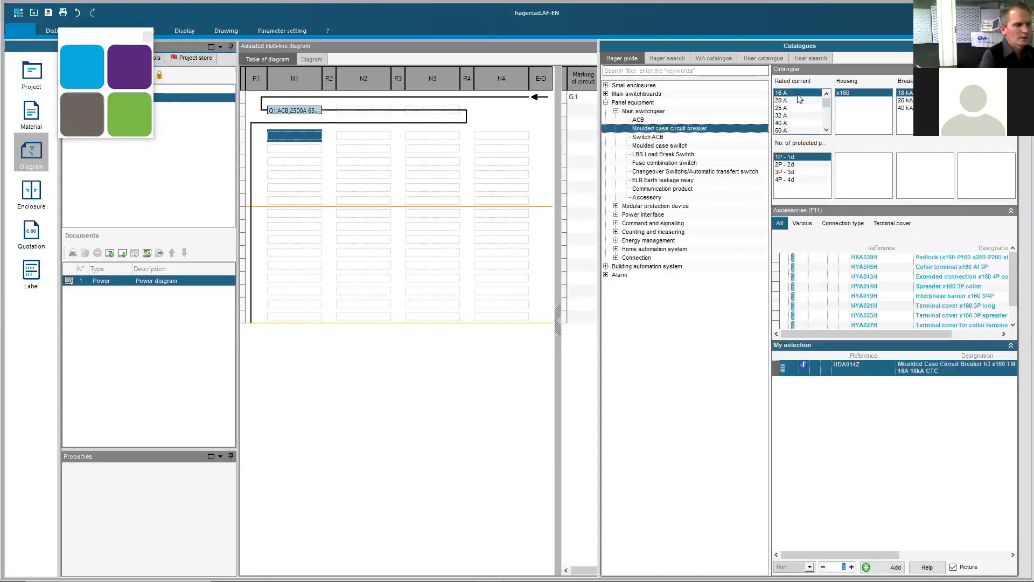
pyautogui.moveTo(828, 101); pyautogui.dragTo(826, 118)
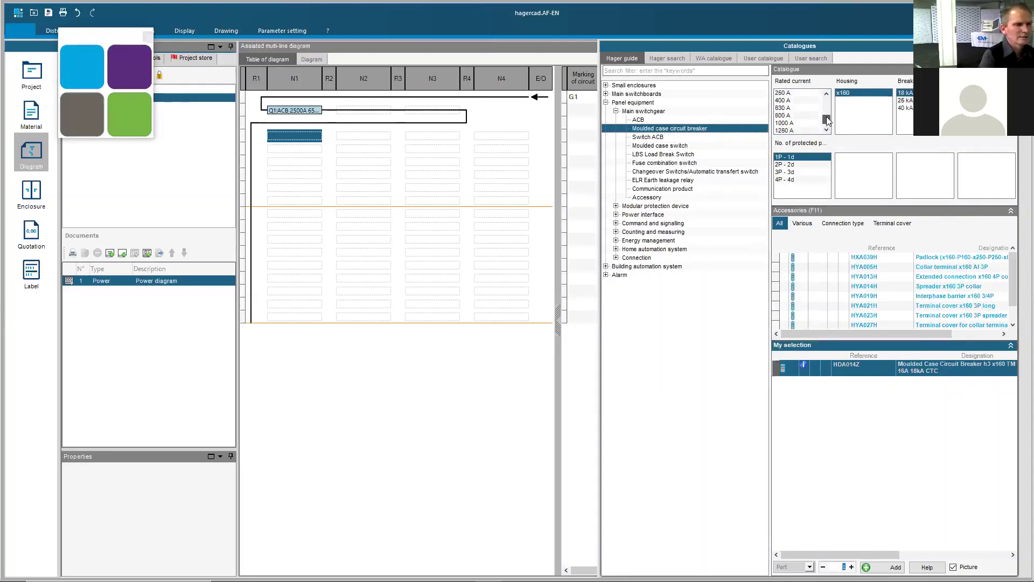
pyautogui.click(790, 110)
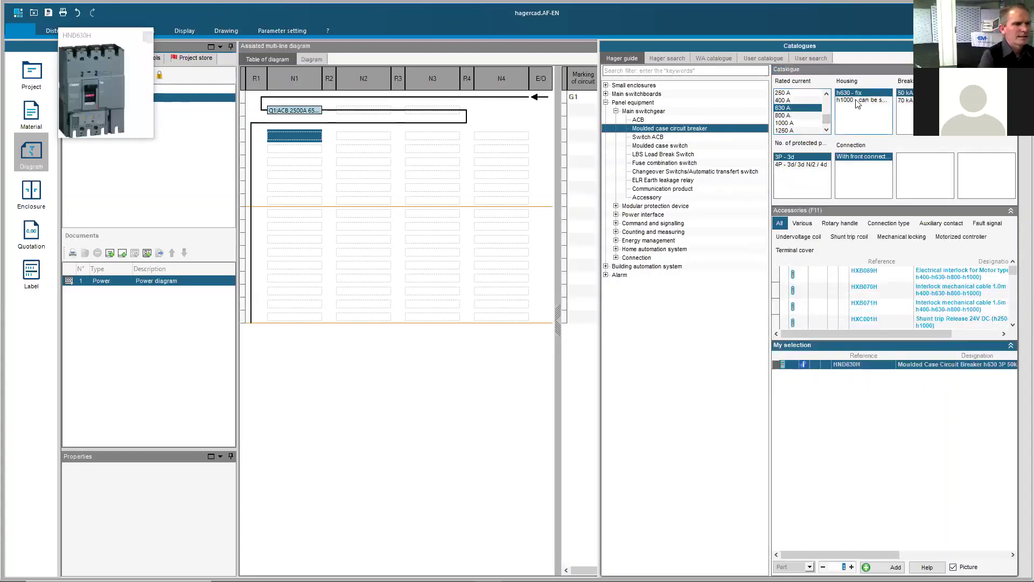
pyautogui.click(907, 94)
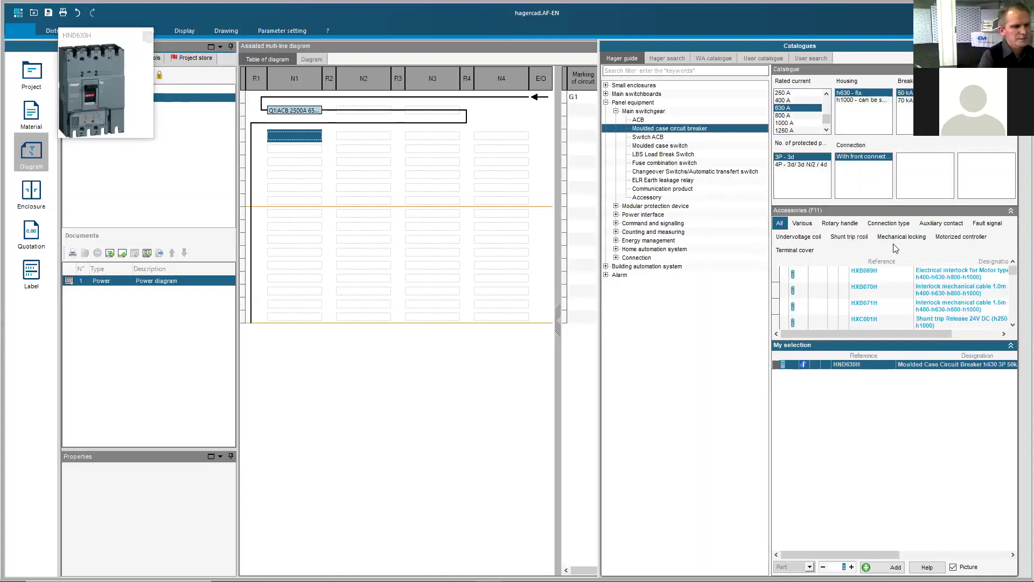
# - Examine the product information of the HND630H breaker, try to print it, and close the information window
pyautogui.click(803, 365)
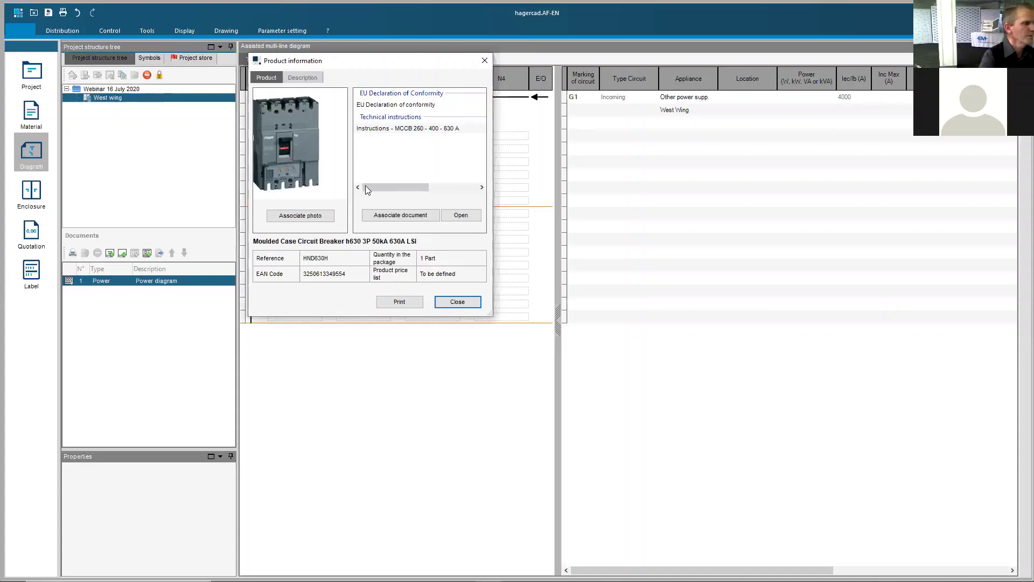
pyautogui.click(399, 303)
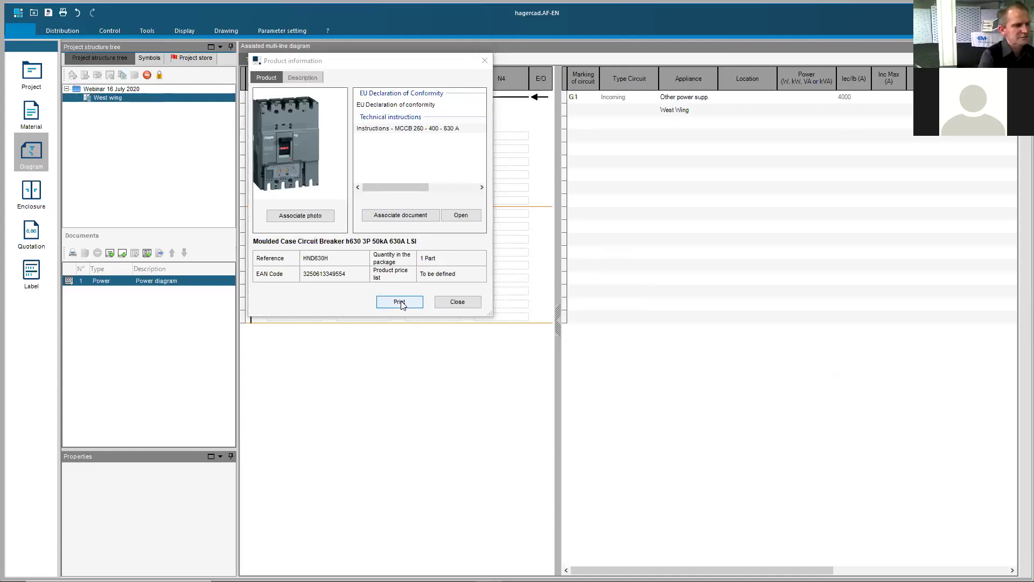
pyautogui.hotkey('alt', 'Tab')
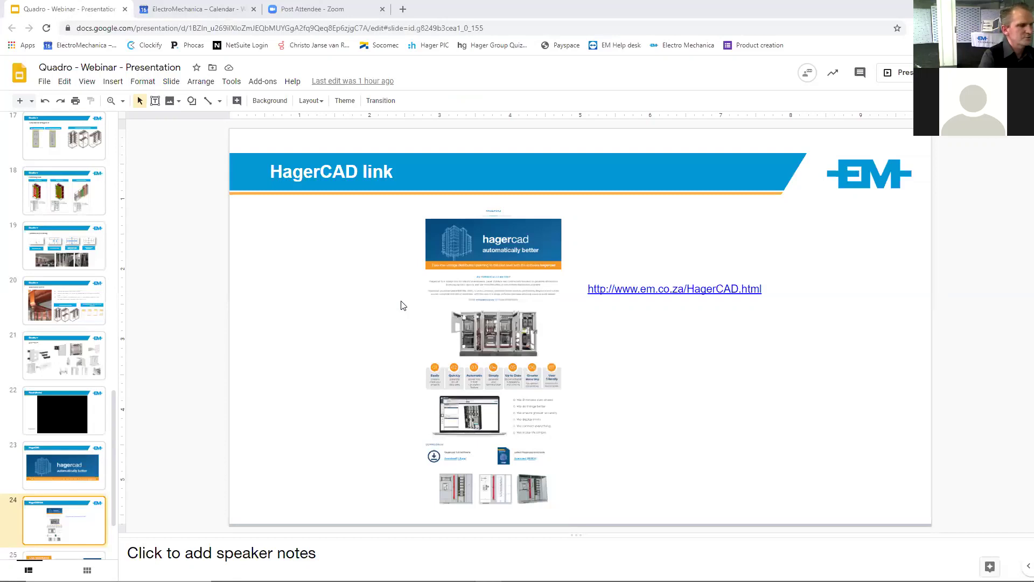
pyautogui.hotkey('alt', 'Tab')
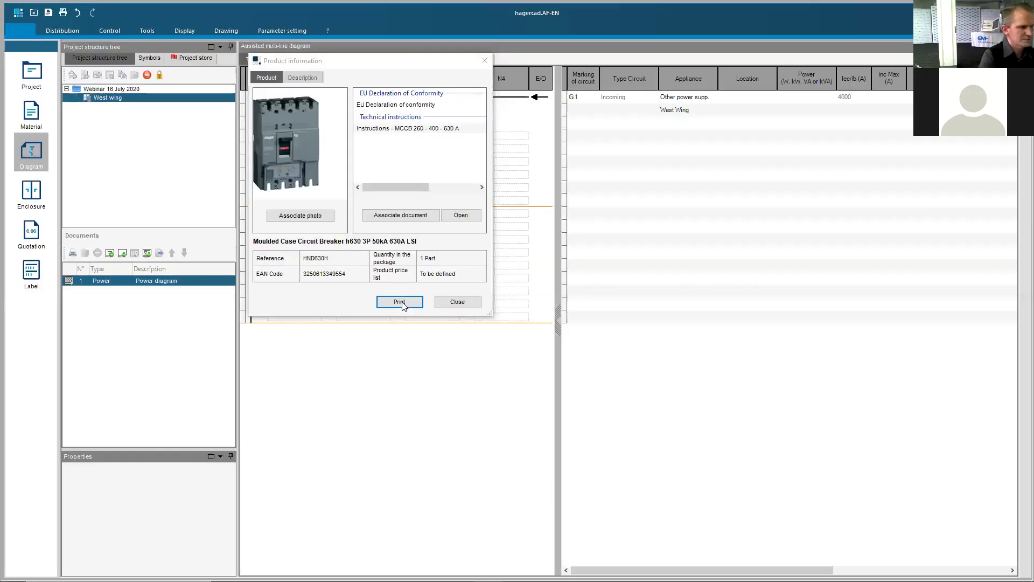
pyautogui.click(461, 319)
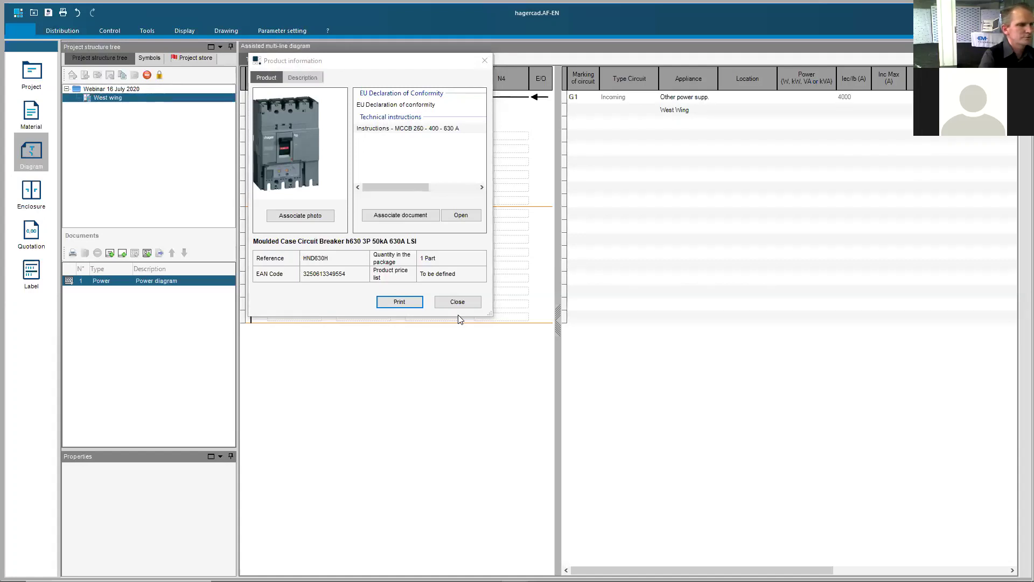
pyautogui.click(462, 291)
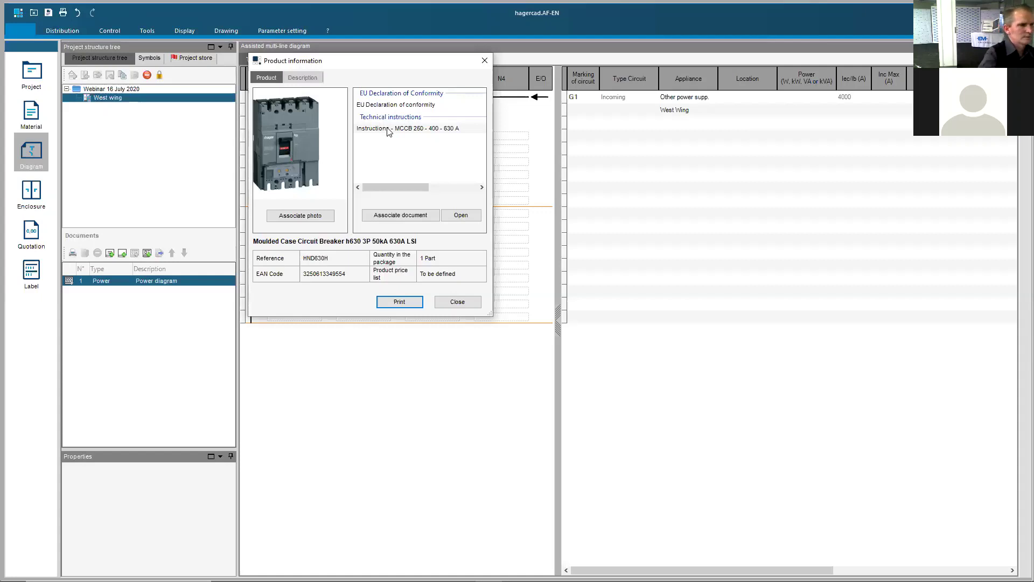
pyautogui.click(485, 62)
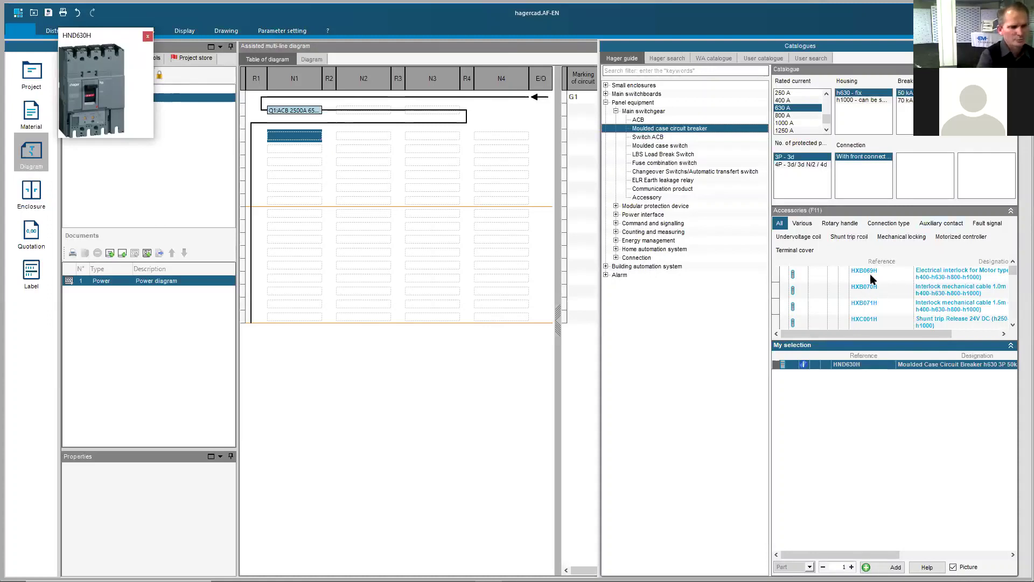
# - Include the 200-240 V AC shunt trip release HXC004H with the 630 A breaker and add both to the first outgoing circuit
pyautogui.click(858, 240)
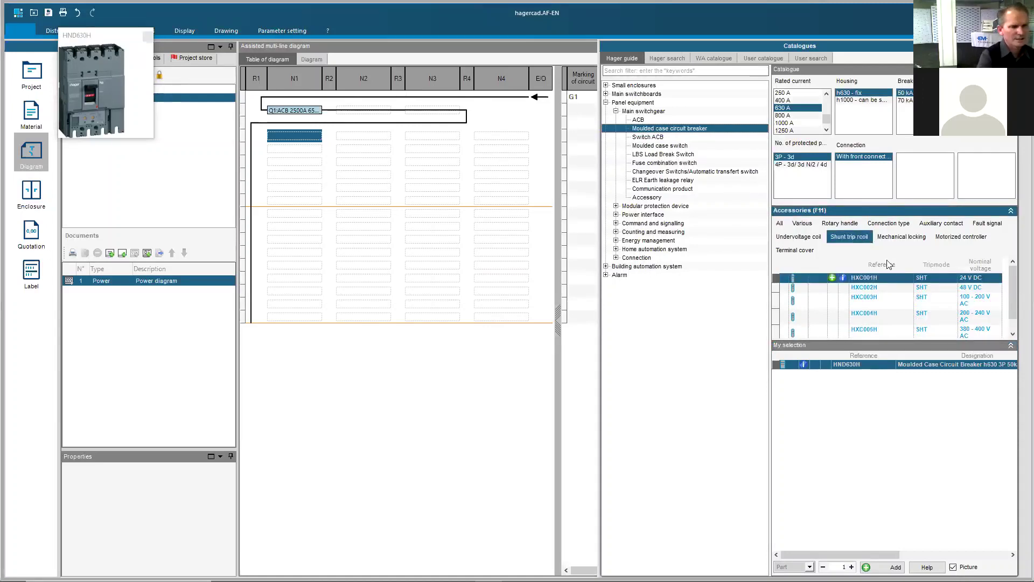
pyautogui.click(880, 317)
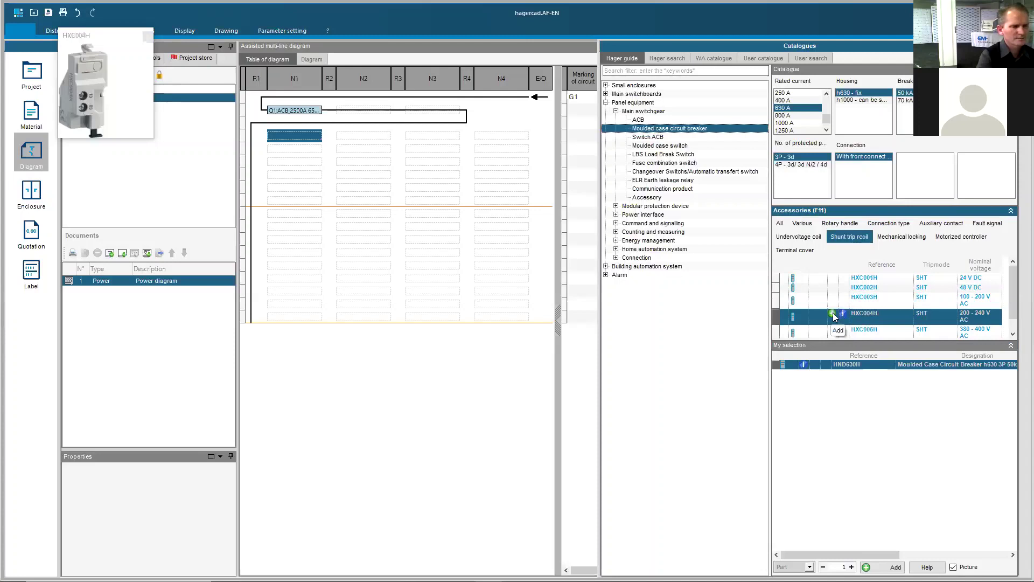
pyautogui.click(833, 316)
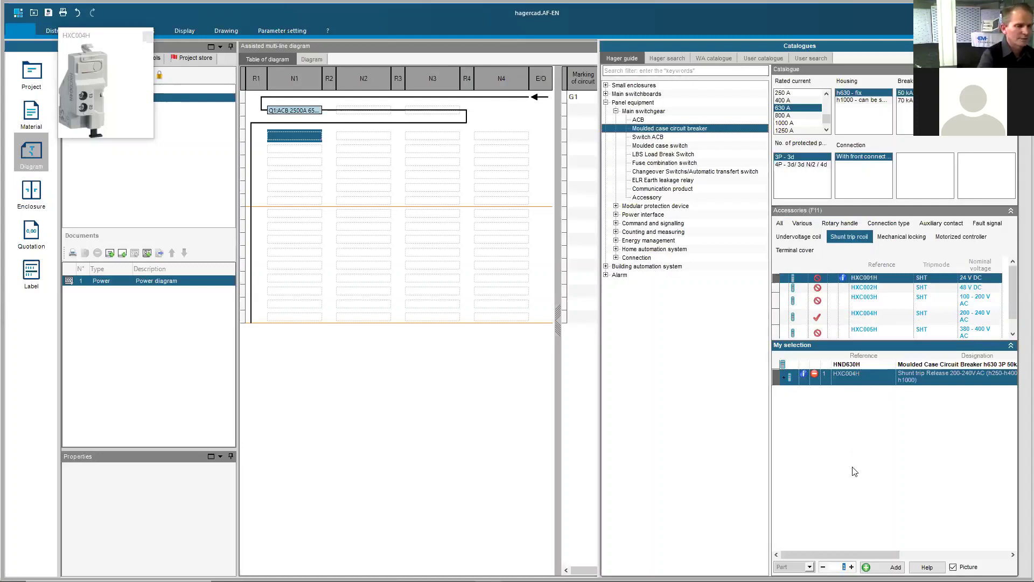
pyautogui.click(884, 566)
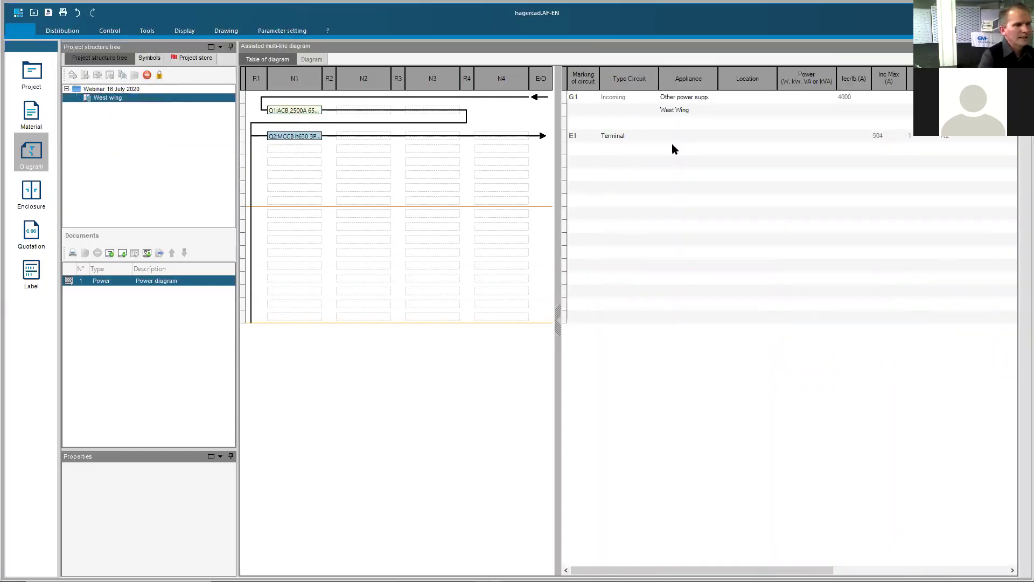
# - Set the appliance of terminal circuit E1, fed by the 630 A breaker, to Automatic garage door
pyautogui.click(697, 134)
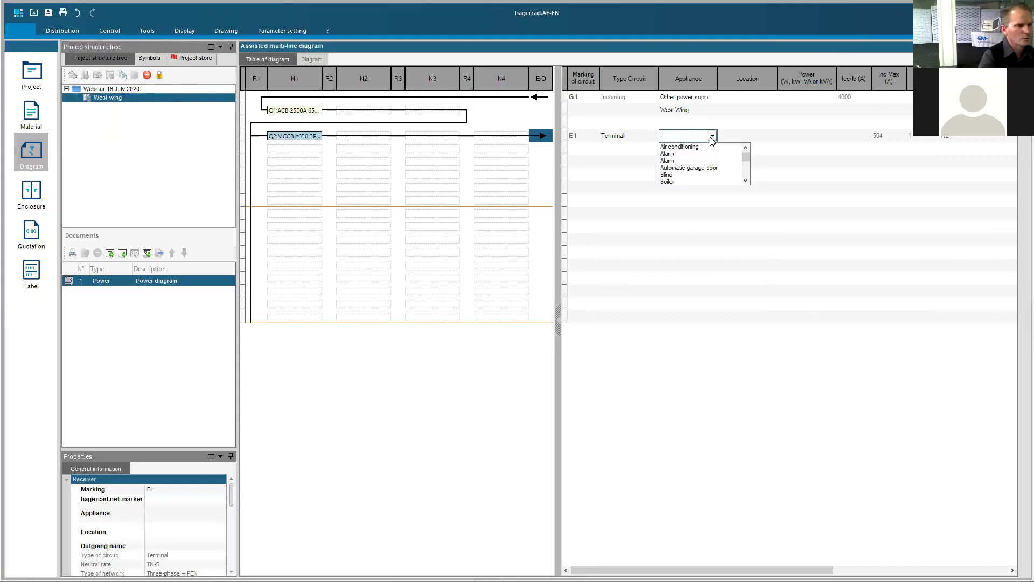
pyautogui.click(696, 168)
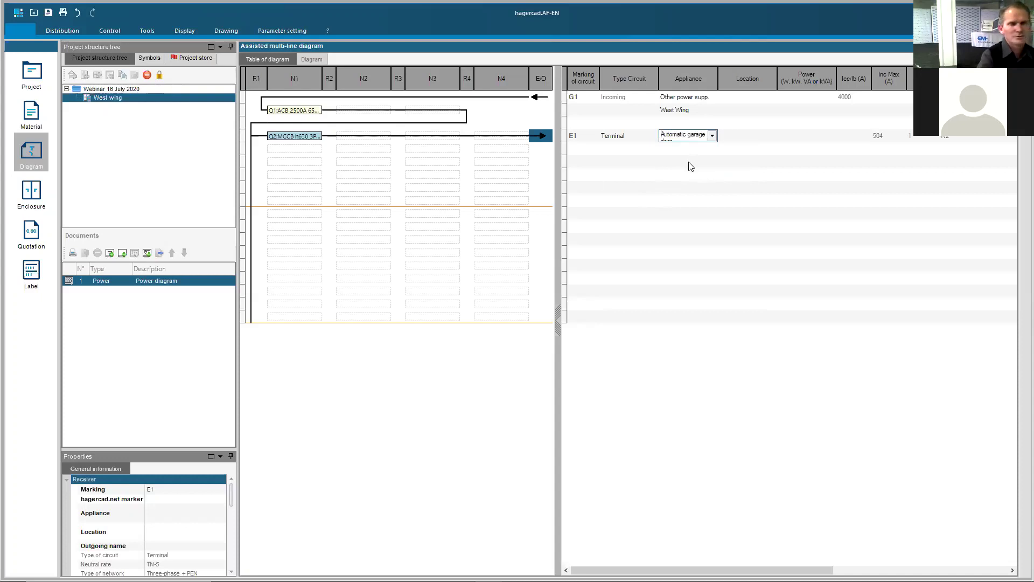
pyautogui.click(305, 155)
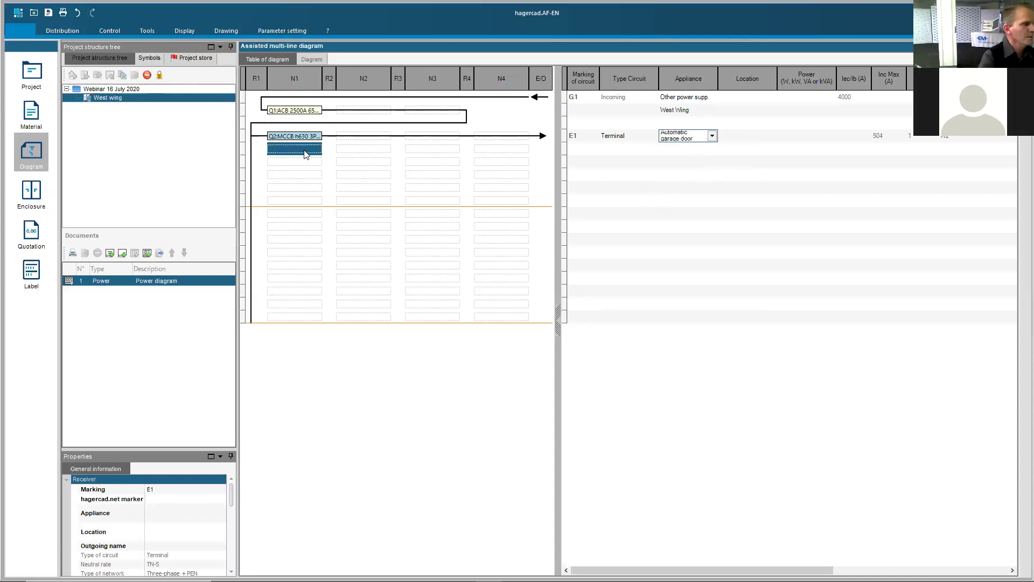
# - Target column N2 of circuit E1 and search the Hager catalogue for the reference nfn363
pyautogui.click(363, 141)
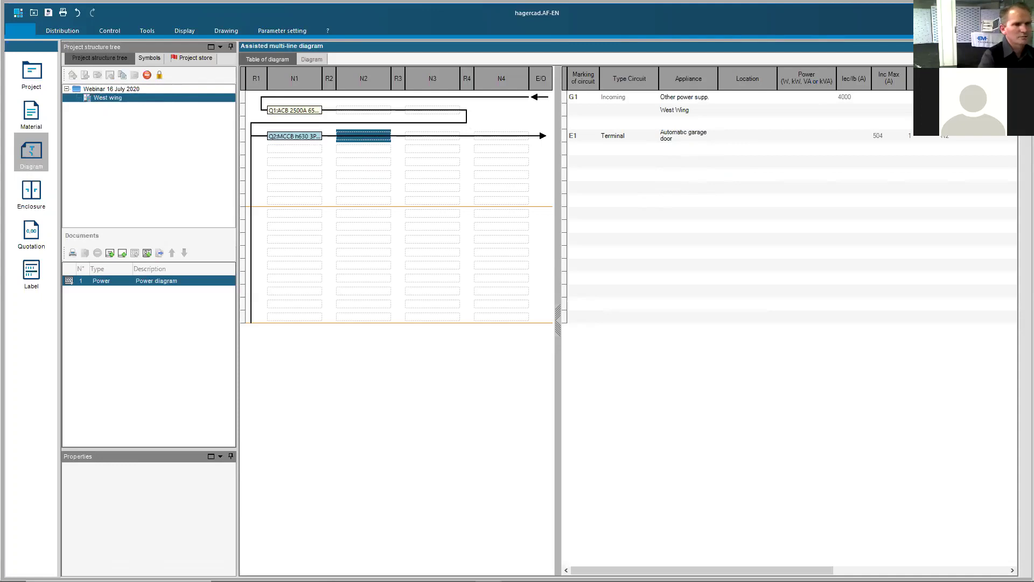
pyautogui.moveTo(1026, 379)
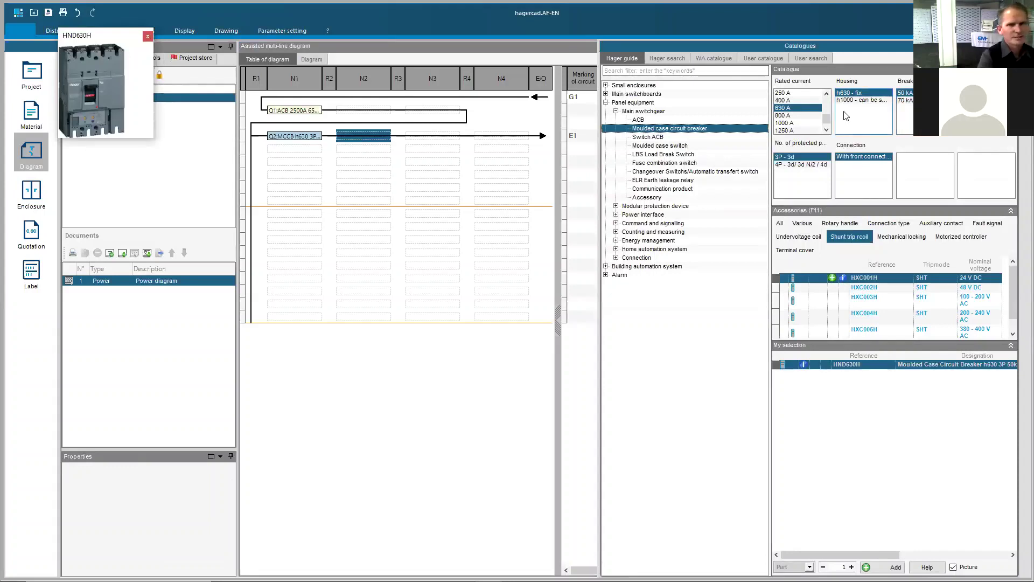
pyautogui.click(671, 56)
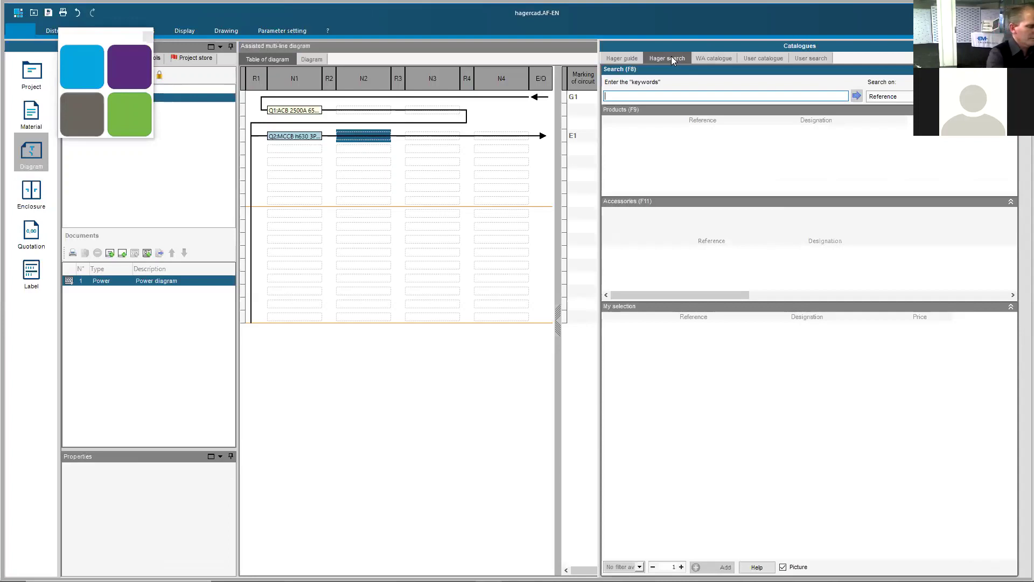
pyautogui.write('nfn')
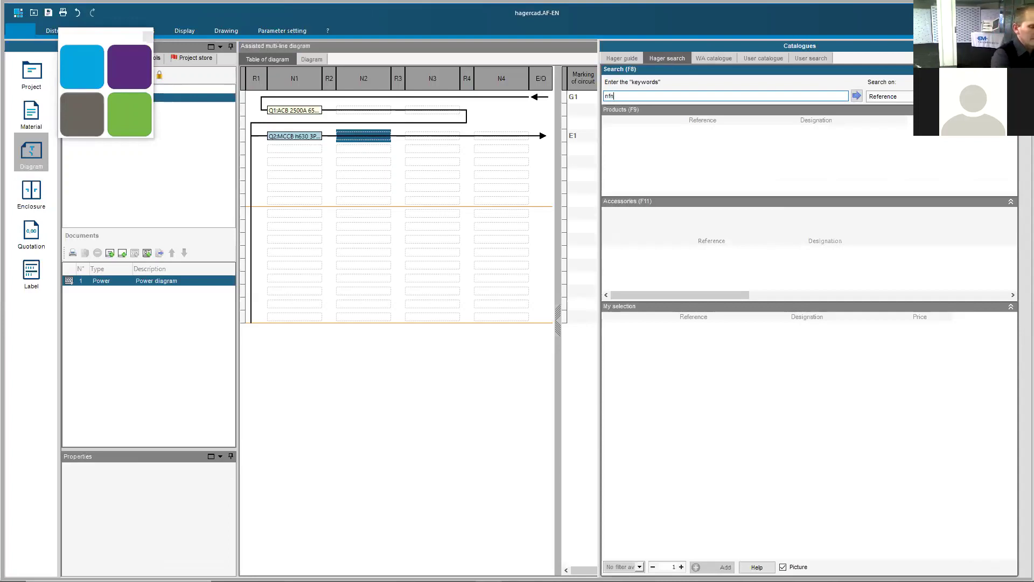
pyautogui.write('363')
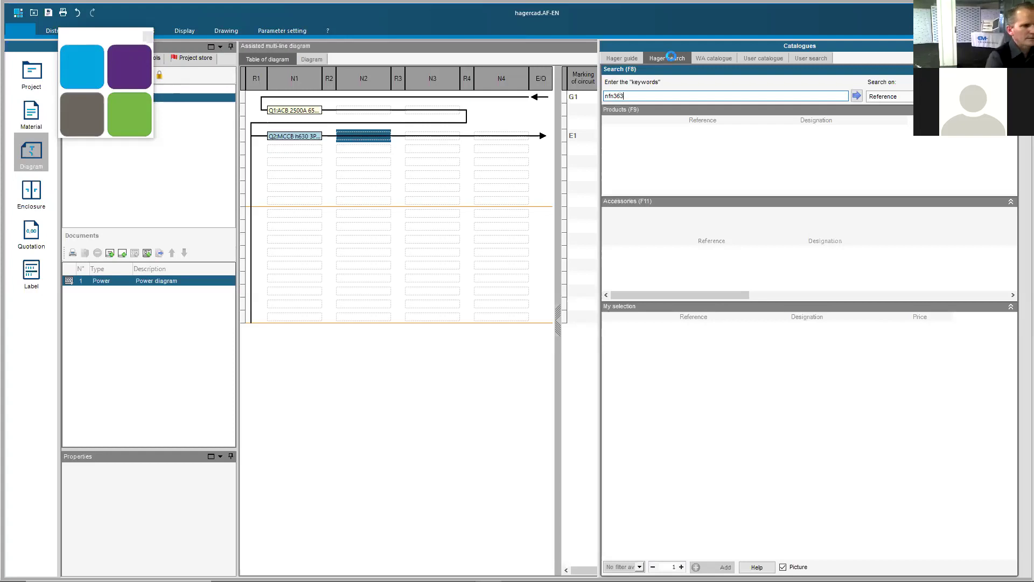
pyautogui.press('Return')
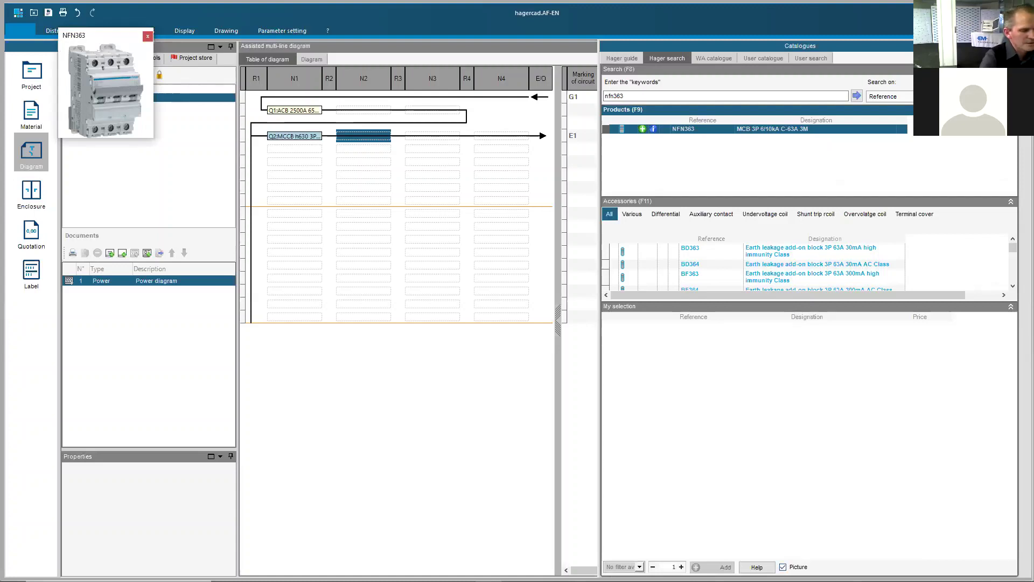
# - Add ten NFN363 three-pole C-63A MCBs from the catalogue in column N2, fed by the 630 A MCCB
pyautogui.click(832, 496)
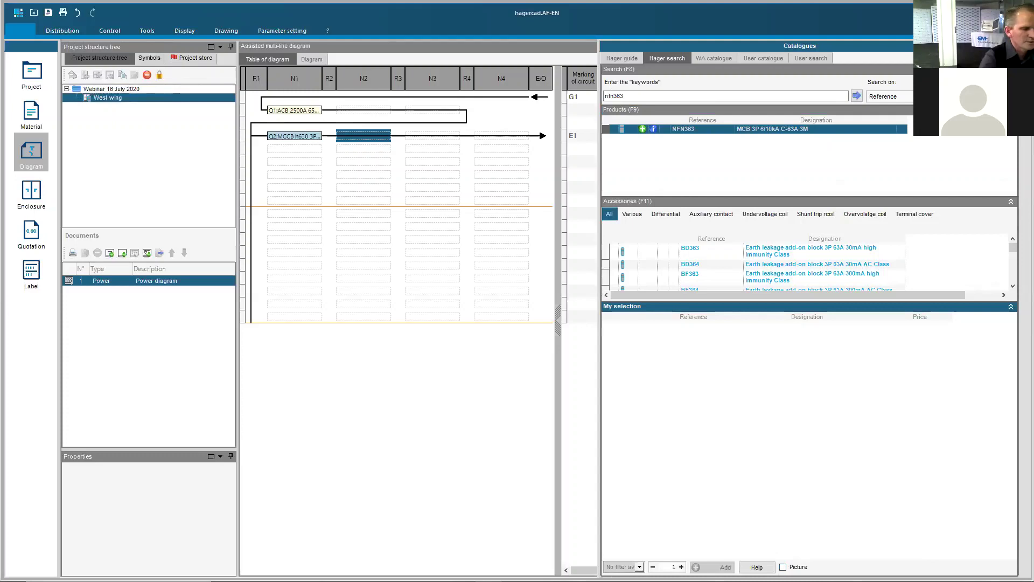
pyautogui.click(783, 567)
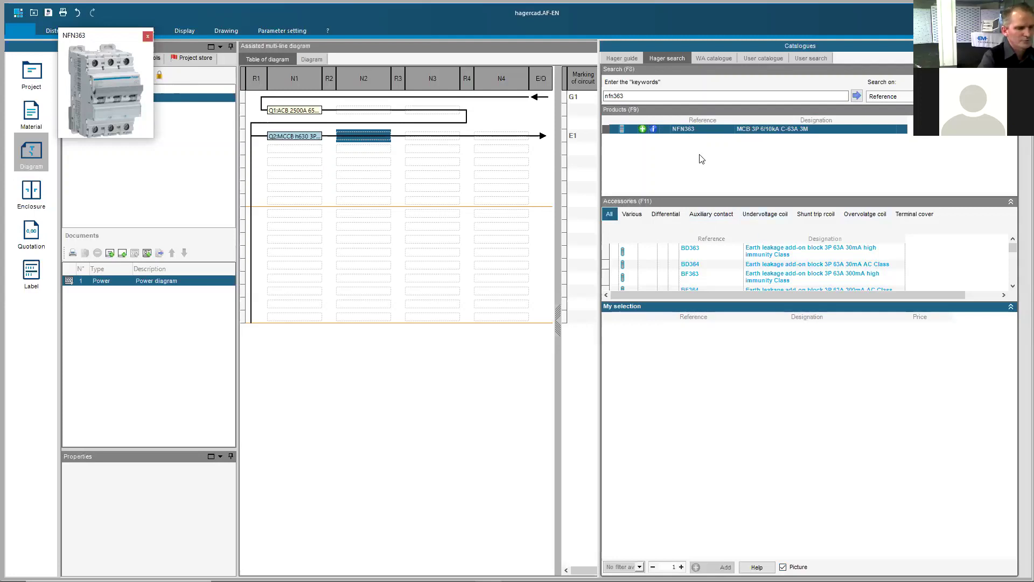
pyautogui.click(642, 130)
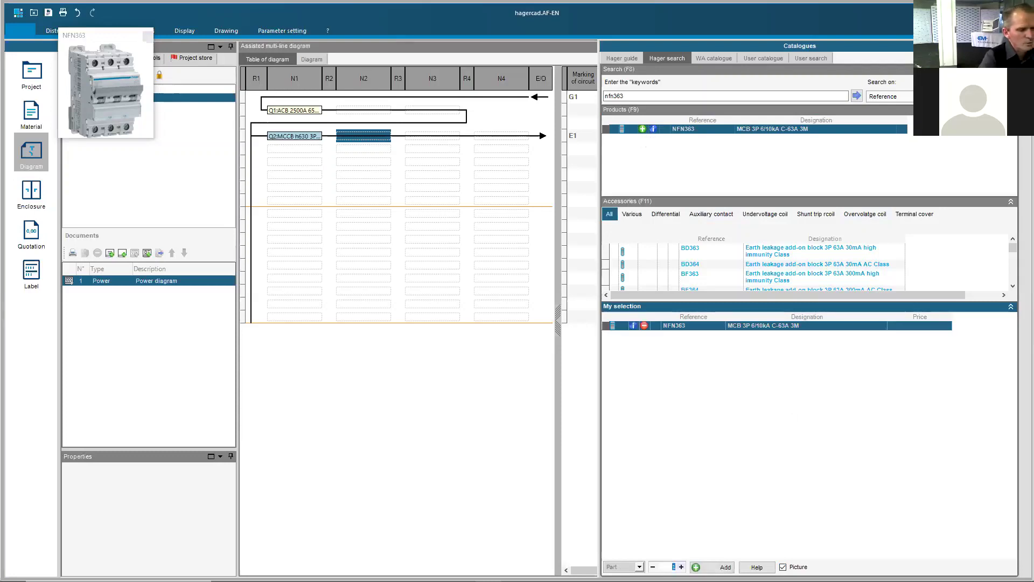
pyautogui.write('24')
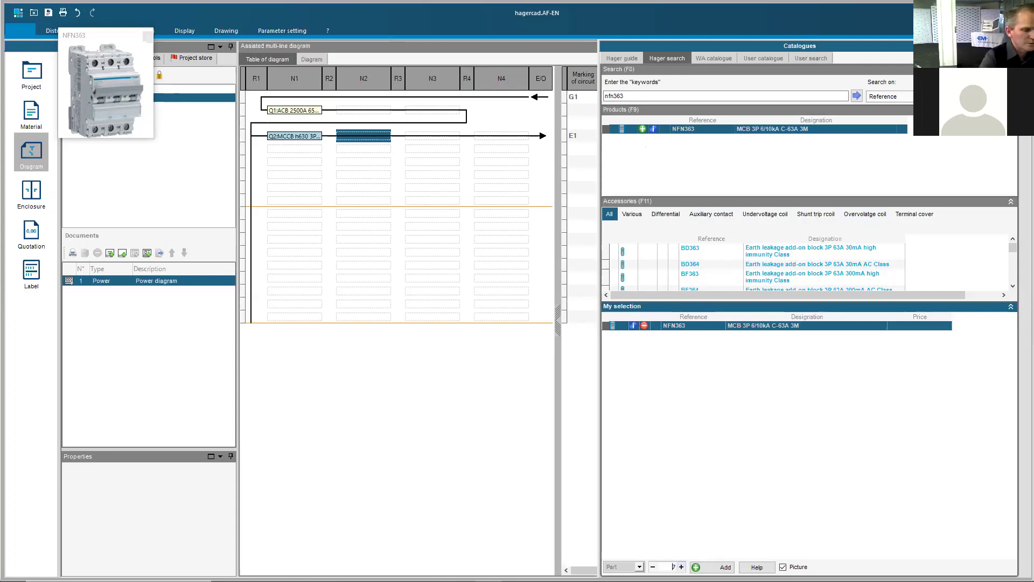
pyautogui.write('10')
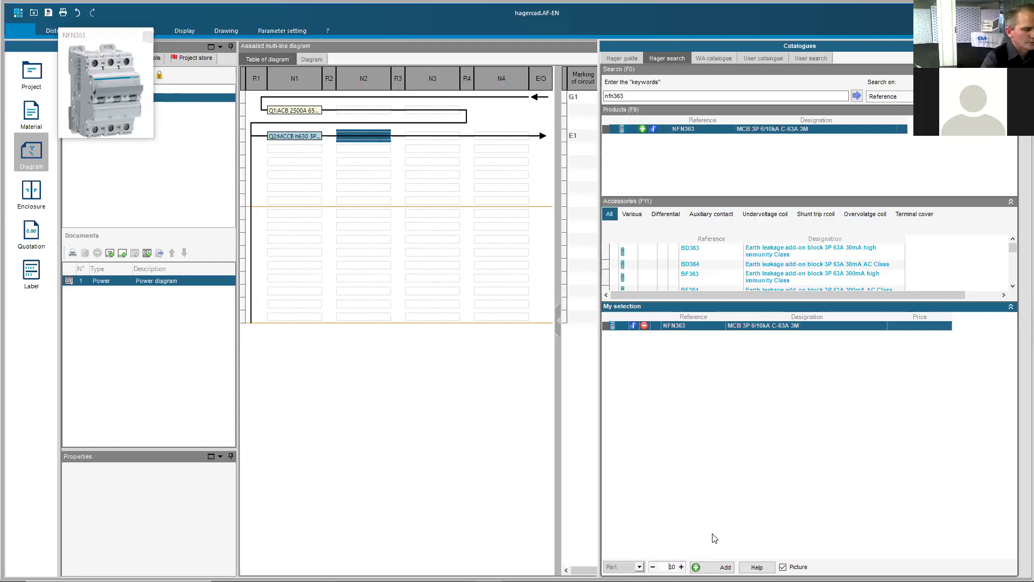
pyautogui.click(698, 566)
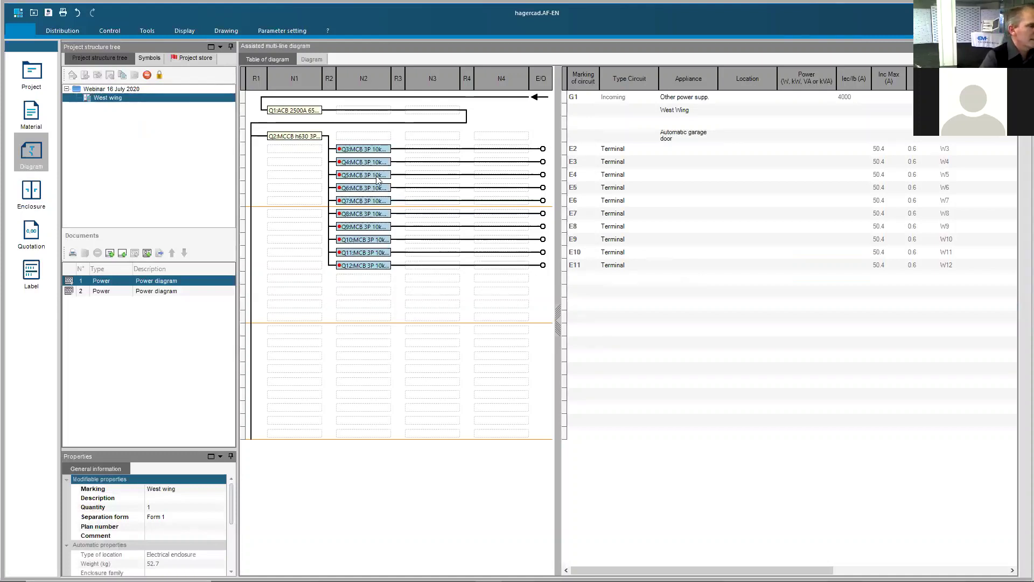
# - Delete the last MCB, Q12, from the group fed by the 630 A MCCB
pyautogui.click(372, 267)
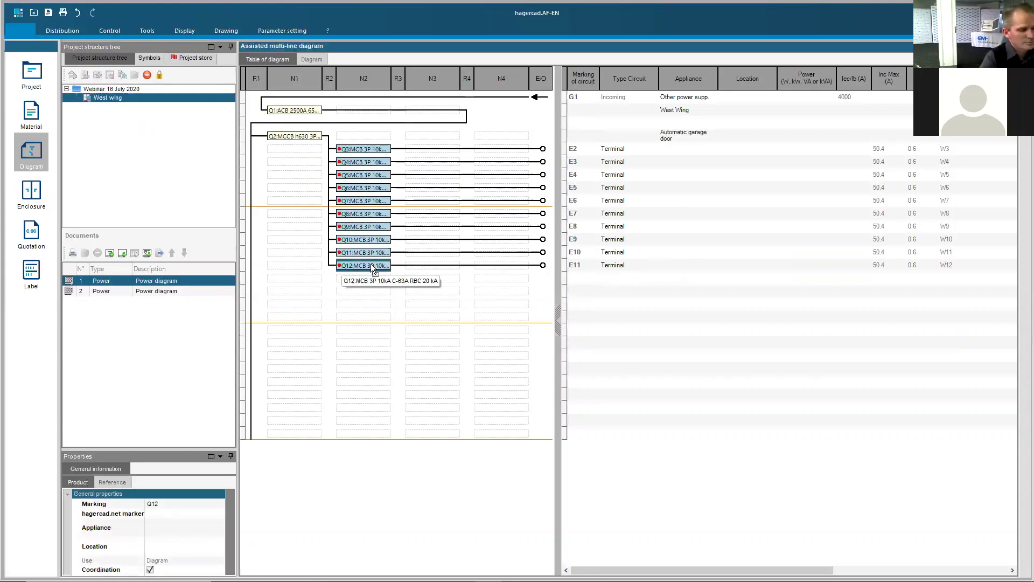
pyautogui.rightClick(373, 266)
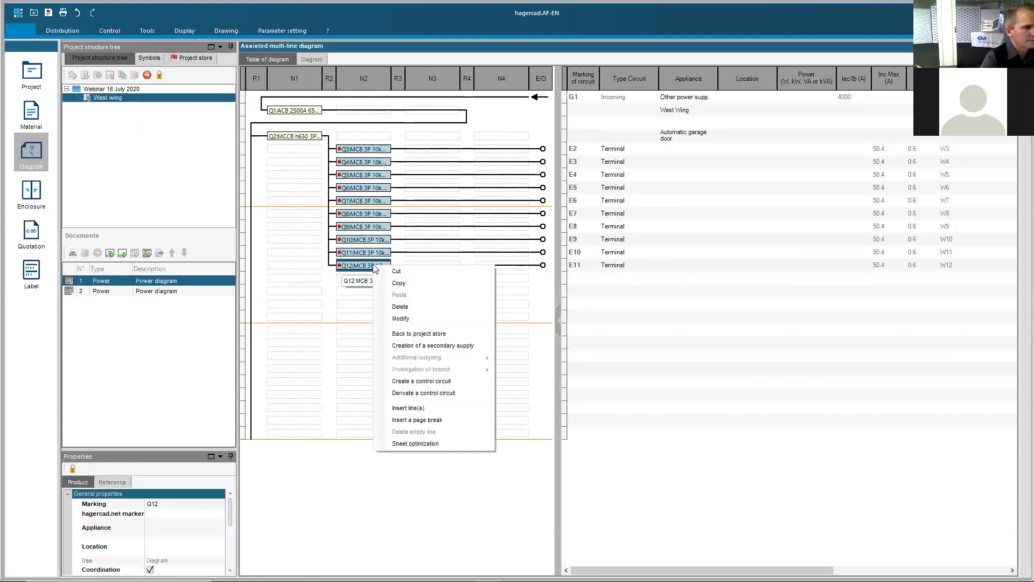
pyautogui.click(411, 307)
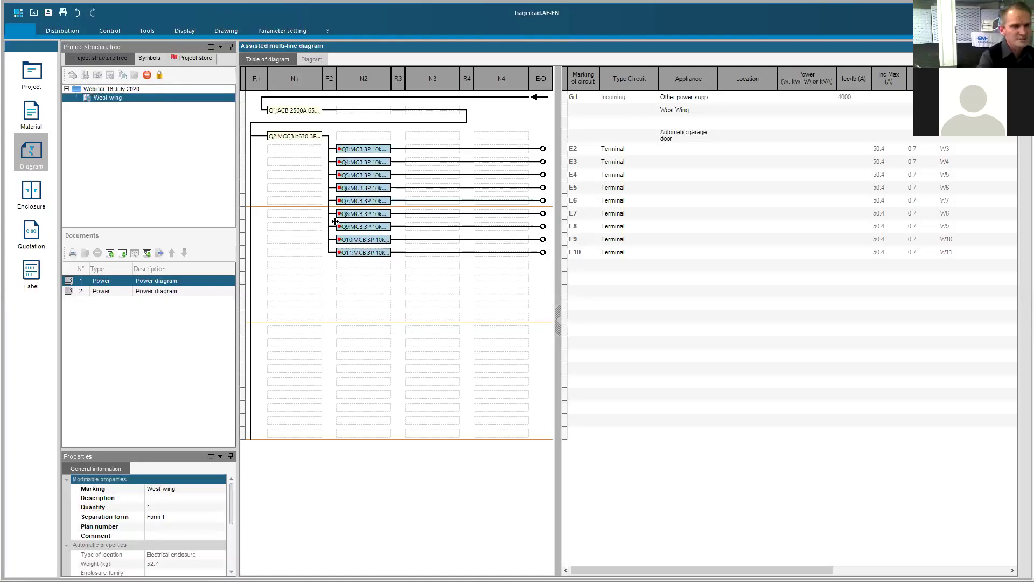
# - Copy the 630 A MCCB with its nine MCBs and paste the group into column N1 of the first free row below
pyautogui.click(304, 267)
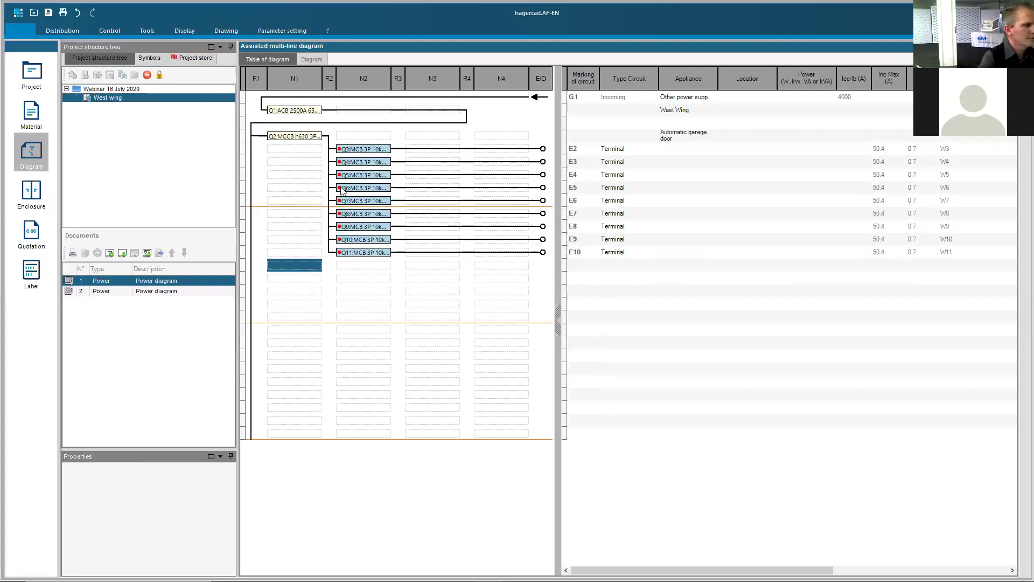
pyautogui.moveTo(388, 141); pyautogui.dragTo(384, 256)
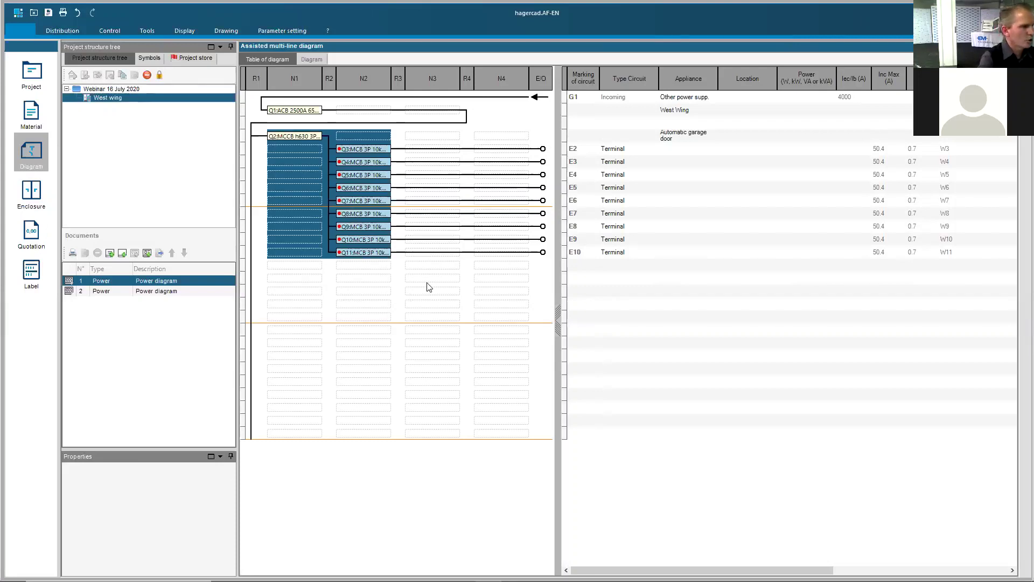
pyautogui.click(285, 265)
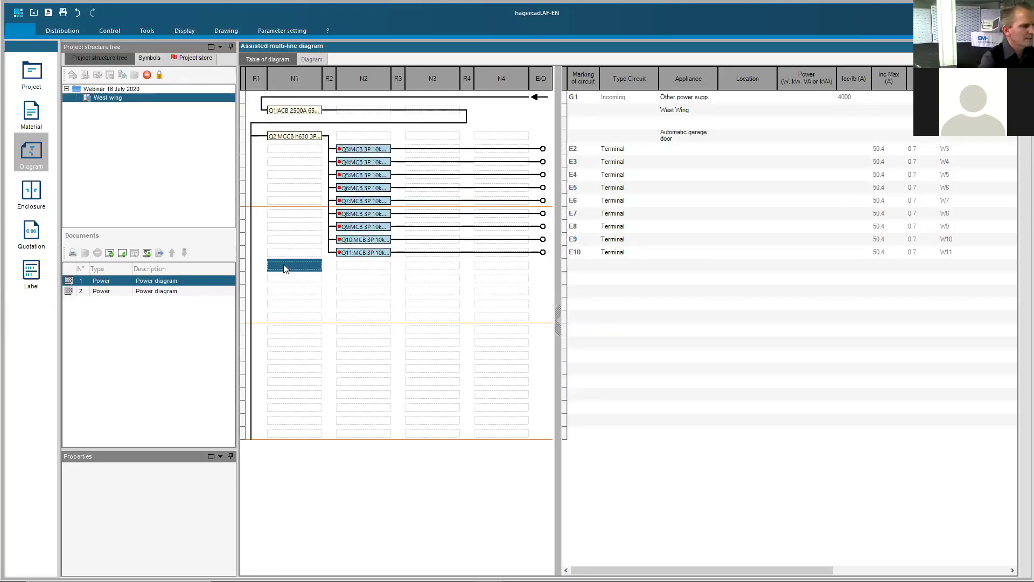
pyautogui.rightClick(285, 266)
pyautogui.click(310, 294)
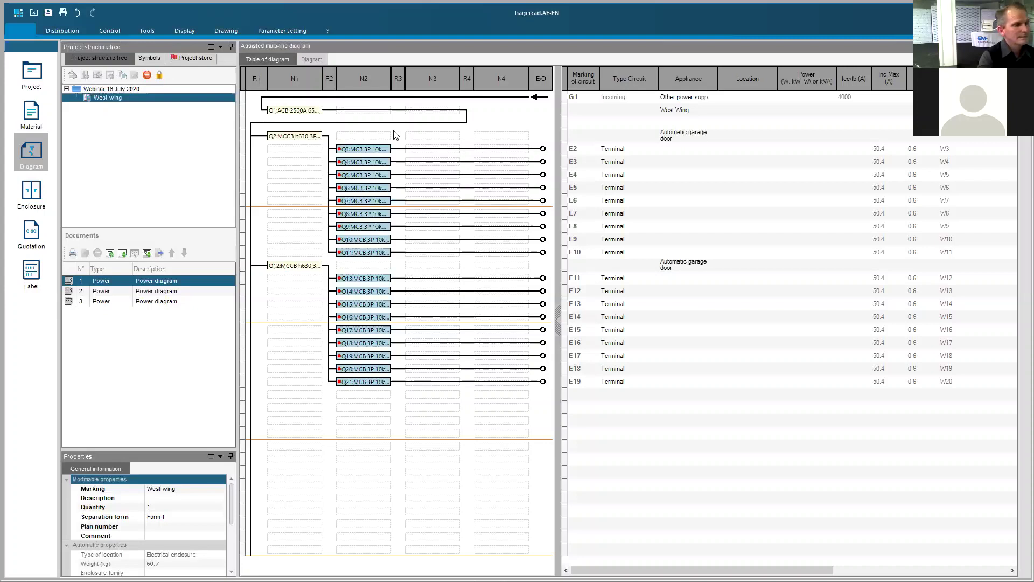
# - Examine the generated wiring diagram on power diagram sheets 1 to 3 and return to the table of the diagram
pyautogui.click(321, 62)
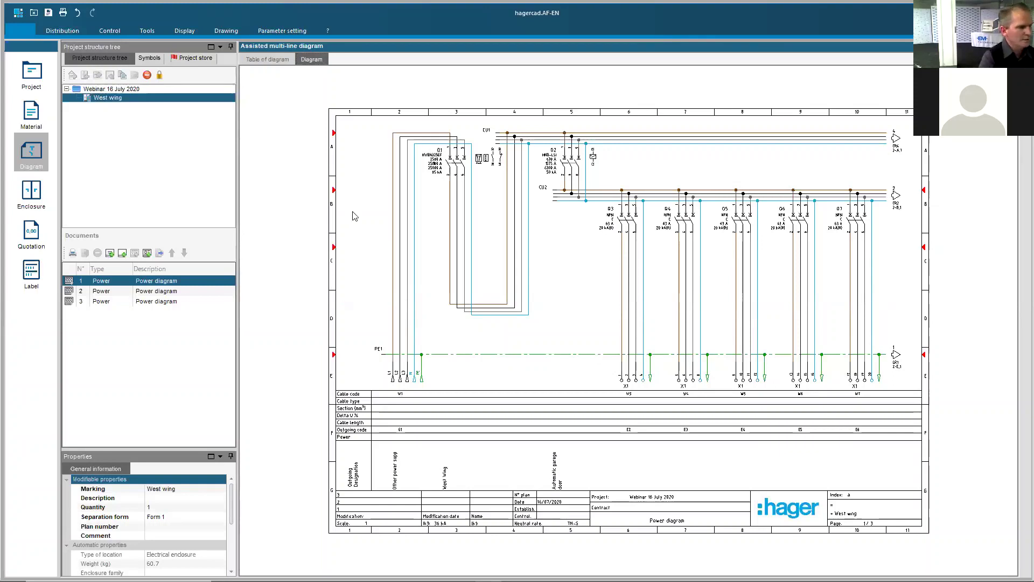
pyautogui.click(108, 294)
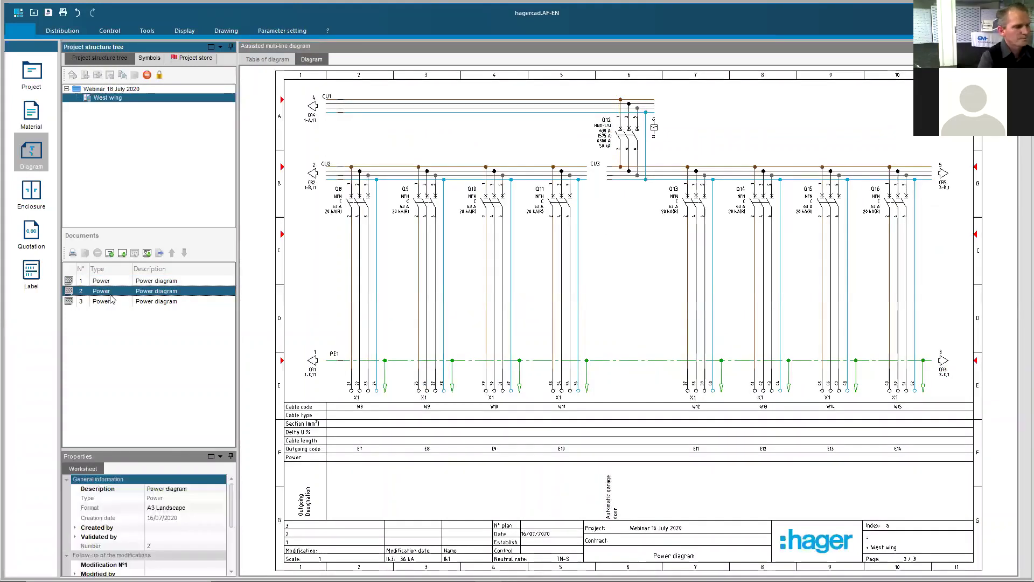
pyautogui.click(105, 302)
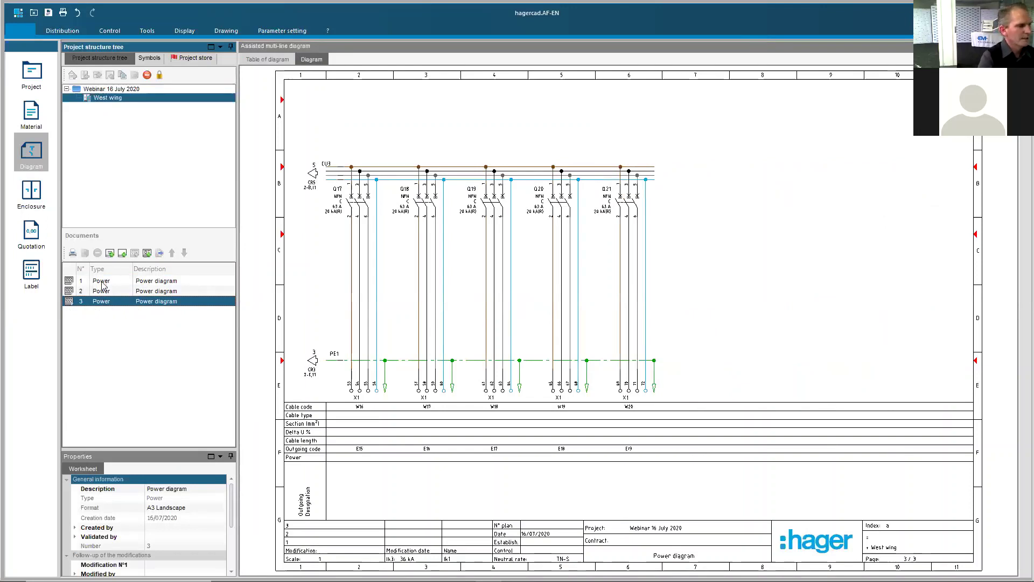
pyautogui.click(104, 282)
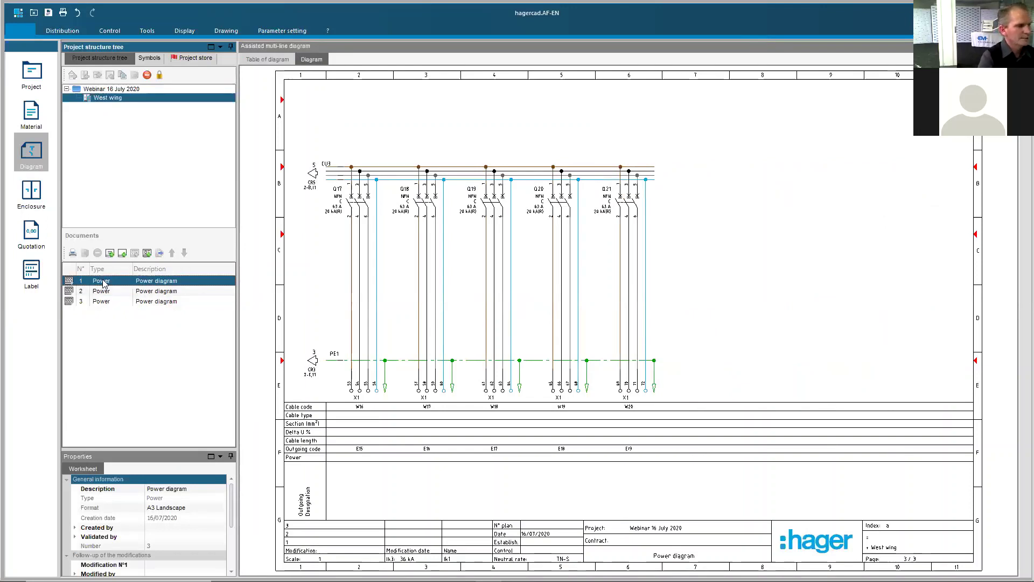
pyautogui.click(580, 232)
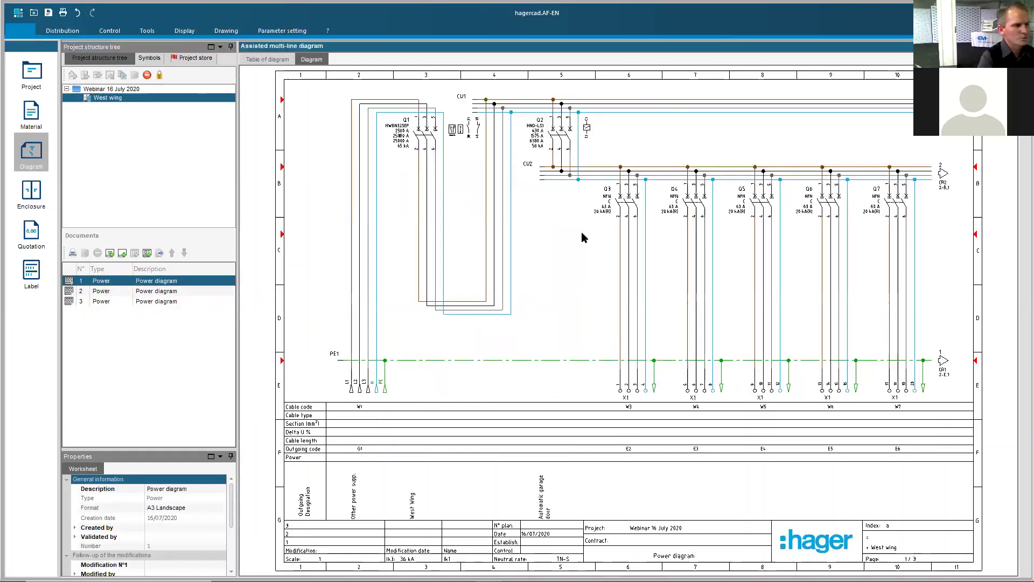
pyautogui.click(264, 59)
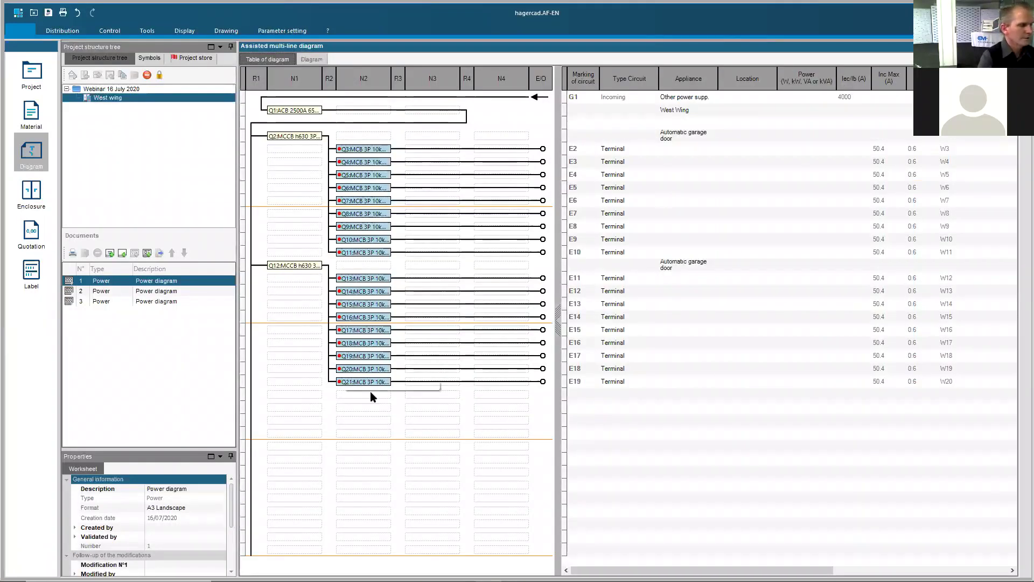
# - Add one NFN163 single-pole C-63A MCB on a free row below the second MCCB group and move it to column N2
pyautogui.click(300, 408)
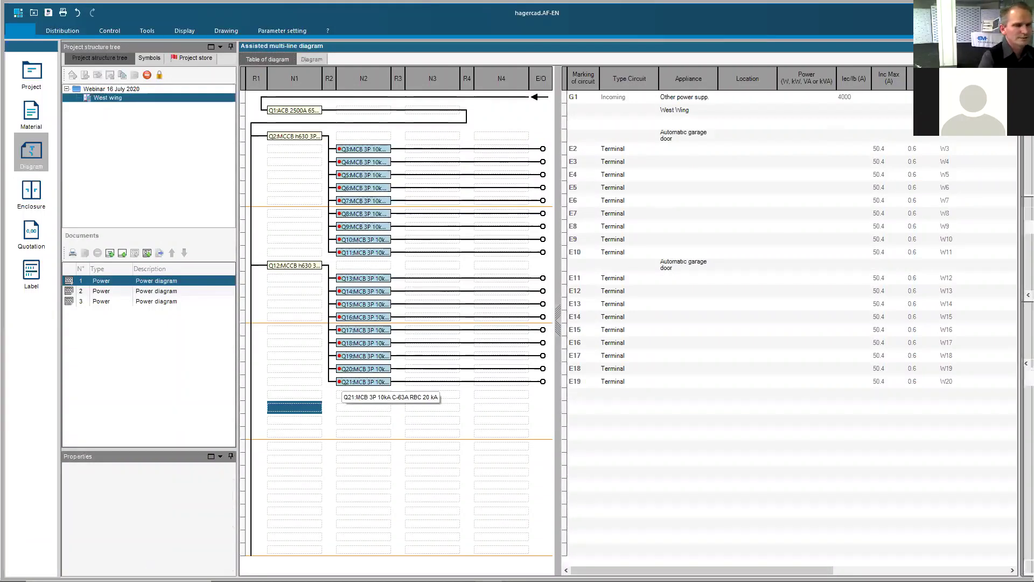
pyautogui.click(610, 97)
pyautogui.click(699, 70)
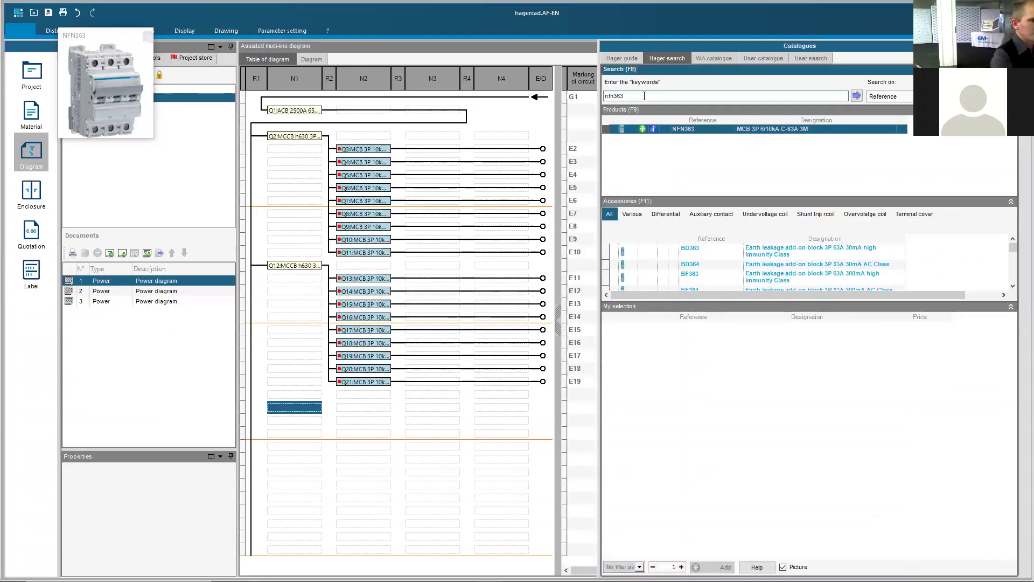
pyautogui.press('BackSpace')
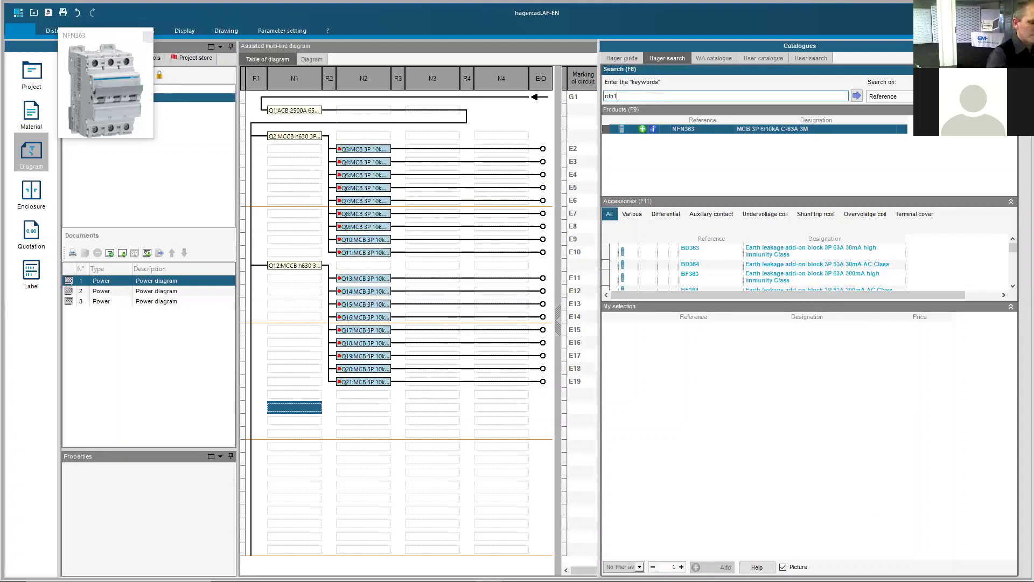
pyautogui.press('Return')
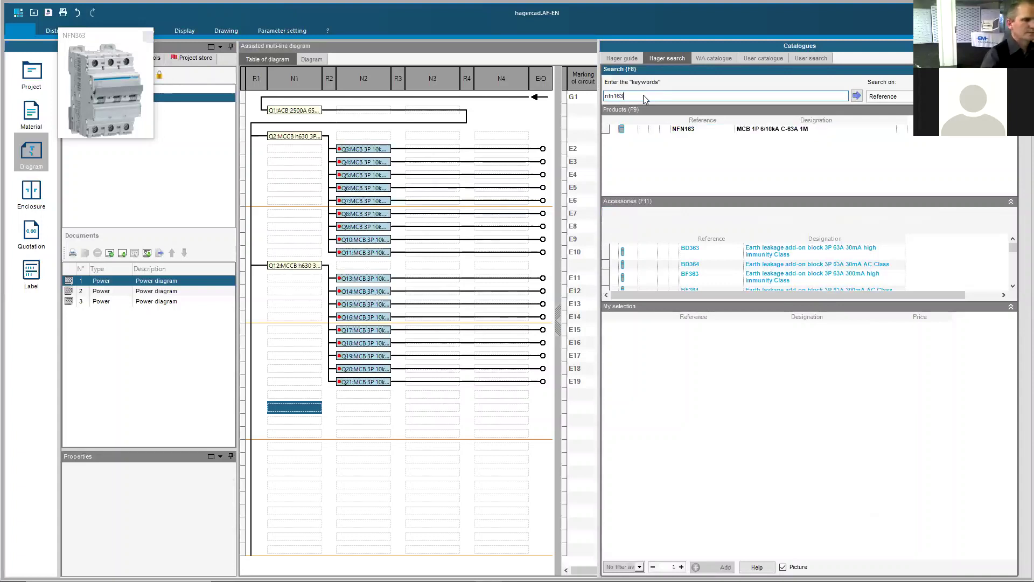
pyautogui.click(643, 129)
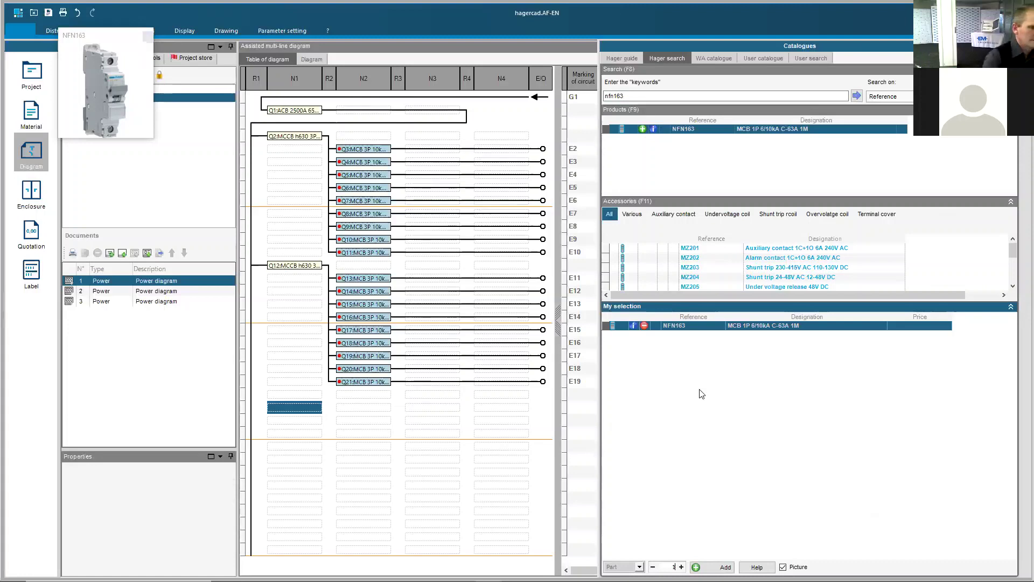
pyautogui.press('Return')
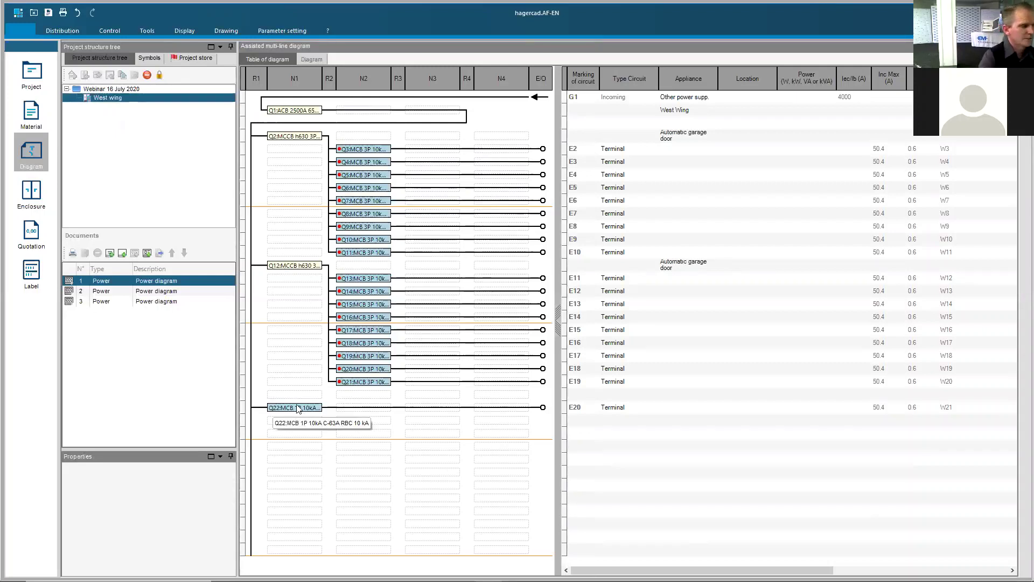
pyautogui.click(298, 409)
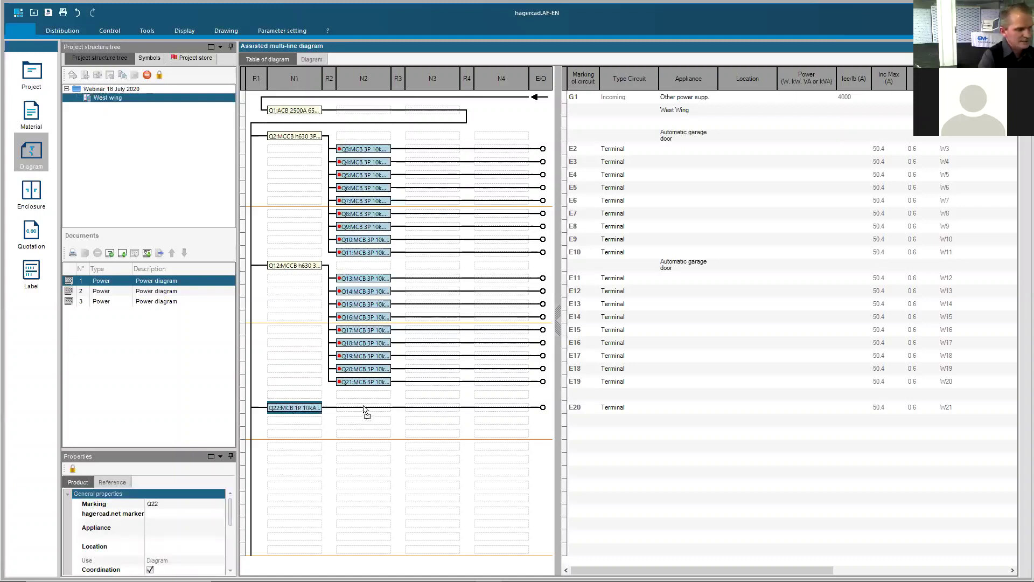
pyautogui.moveTo(366, 411); pyautogui.dragTo(366, 410)
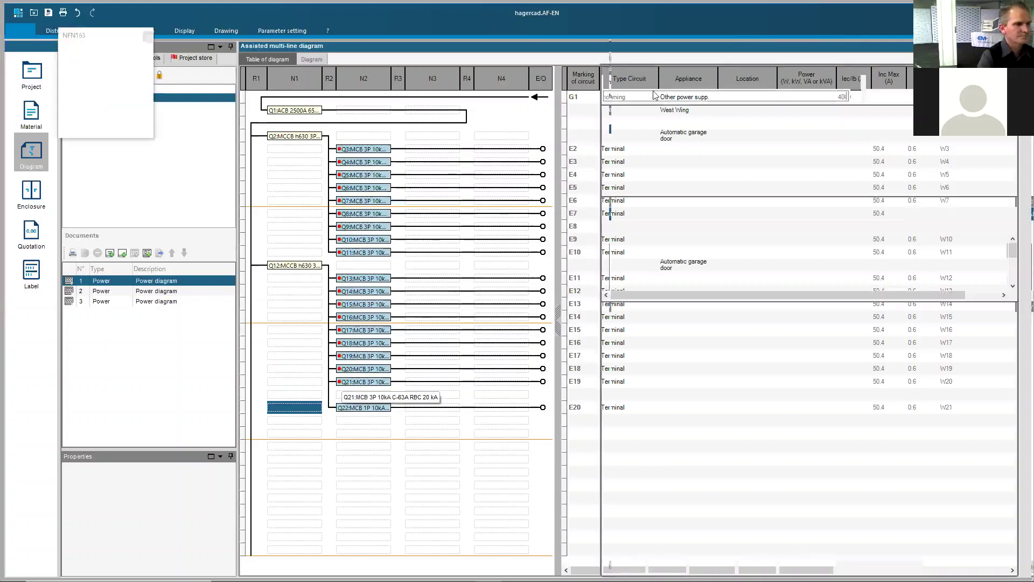
# - Search the catalogue for cd264j and add one CD264J 2P 63A 30mA RCCB in column N1 ahead of the single-pole MCB
pyautogui.press('BackSpace')
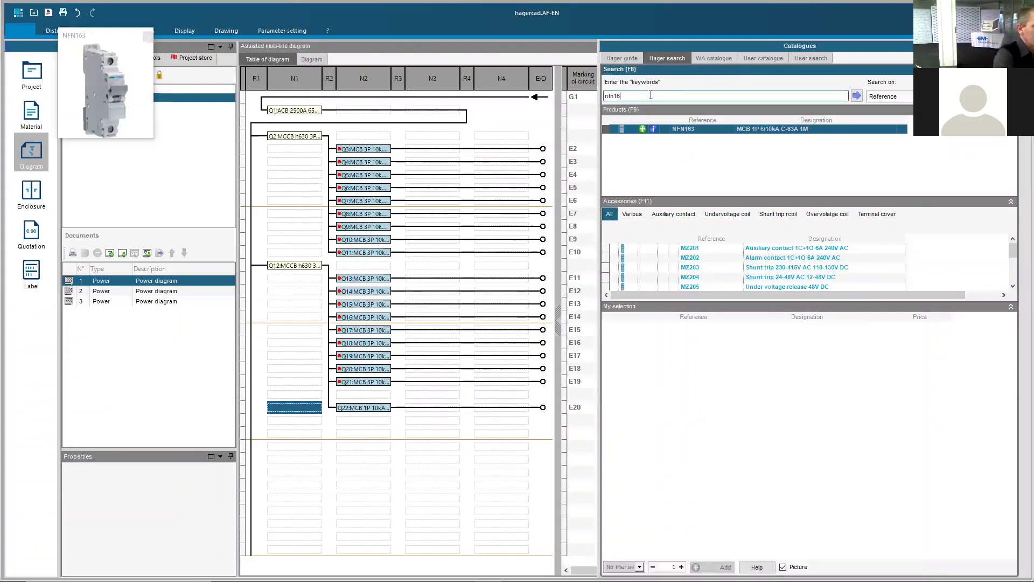
pyautogui.press('BackSpace')
pyautogui.press('BackSpace')
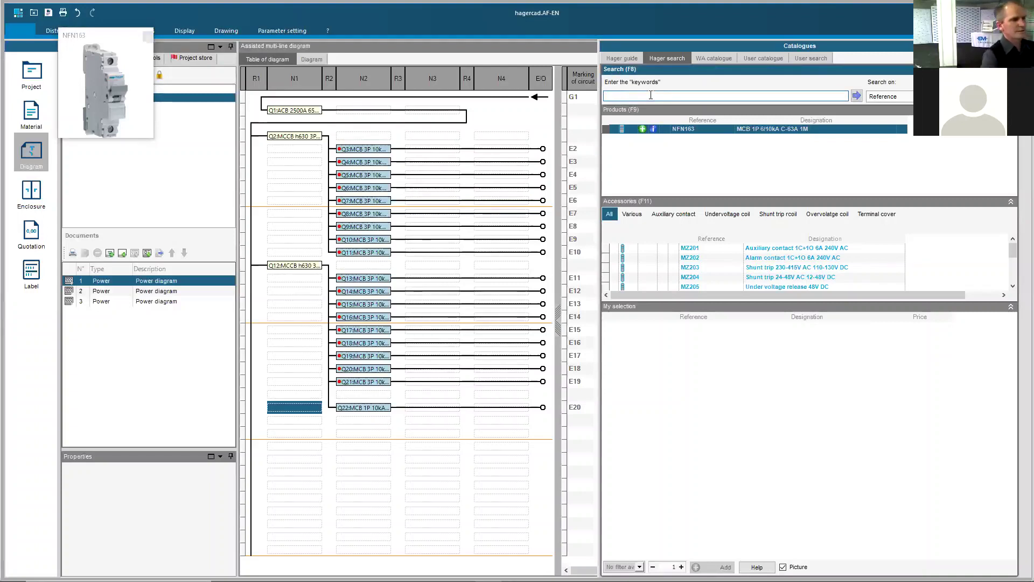
pyautogui.write('cd264J')
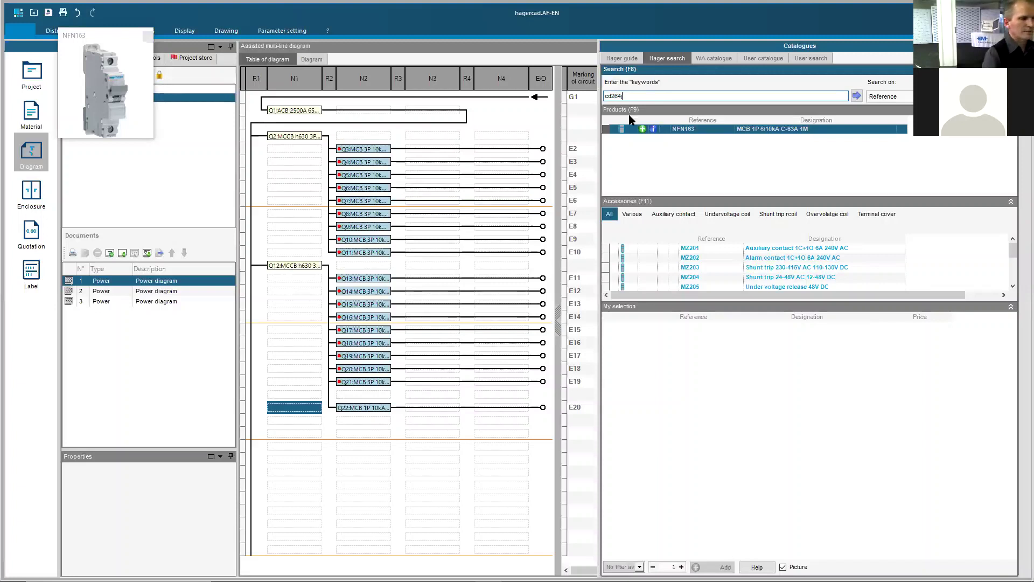
pyautogui.click(646, 129)
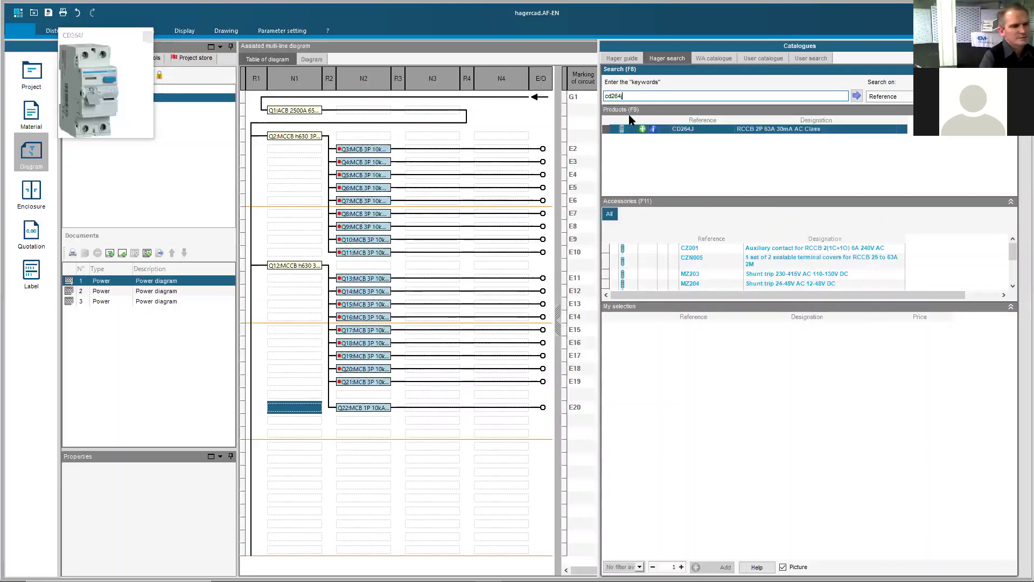
pyautogui.moveTo(732, 130); pyautogui.dragTo(735, 131)
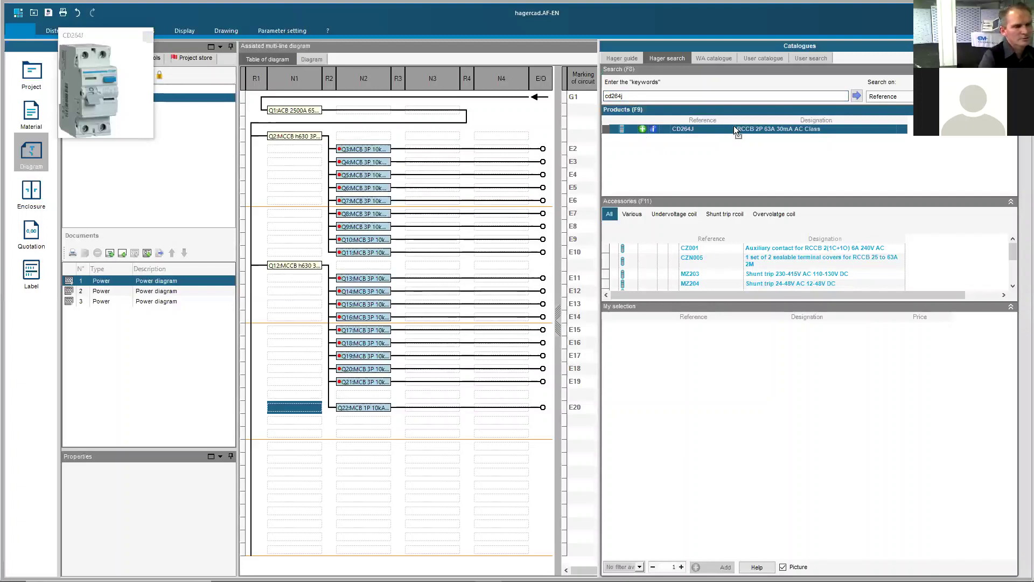
pyautogui.click(642, 130)
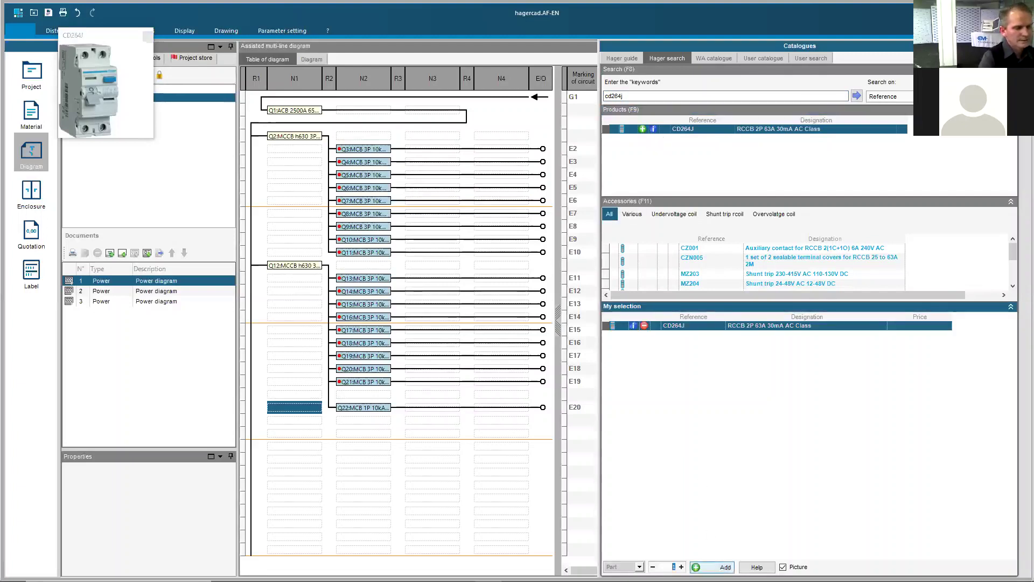
pyautogui.click(711, 566)
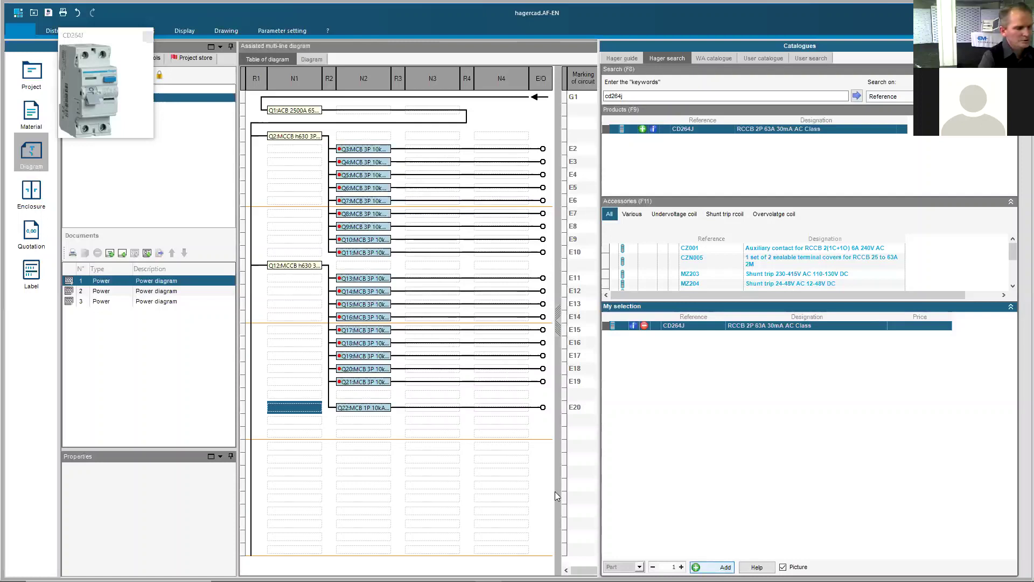
pyautogui.click(303, 412)
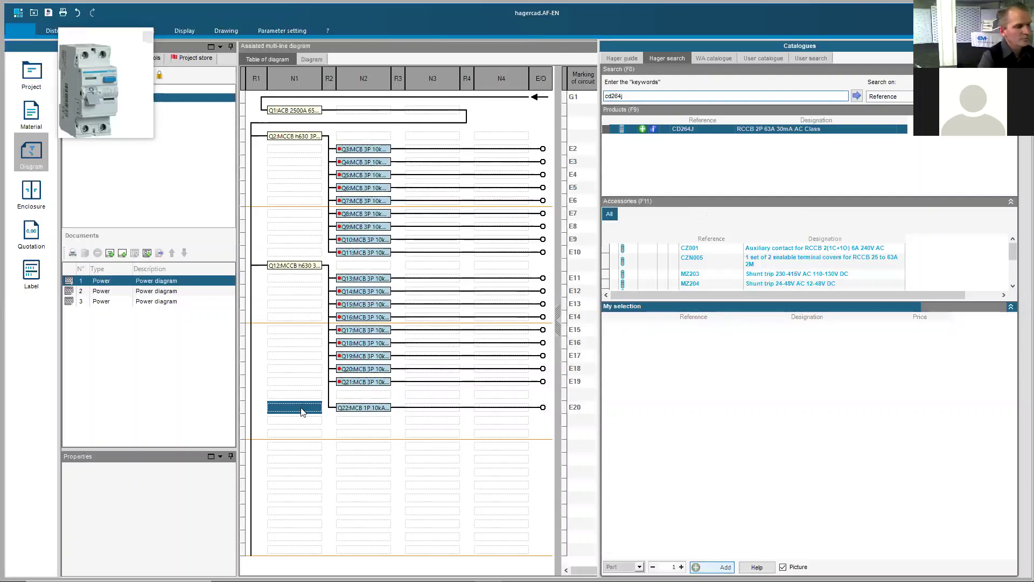
# - Copy the single-pole C-63A MCB behind the RCCB and paste it into column N2 on the row directly below
pyautogui.click(302, 412)
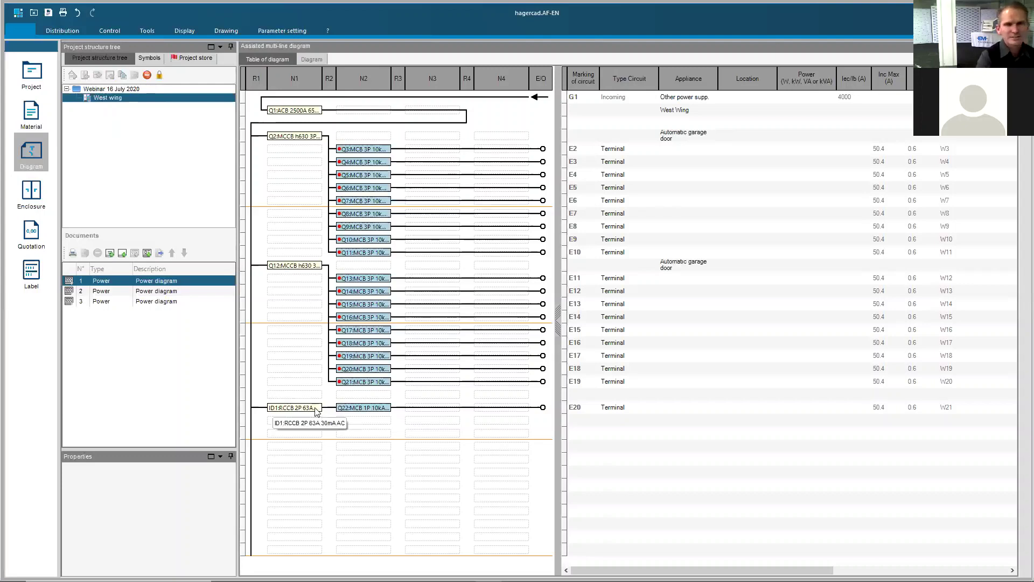
pyautogui.click(367, 409)
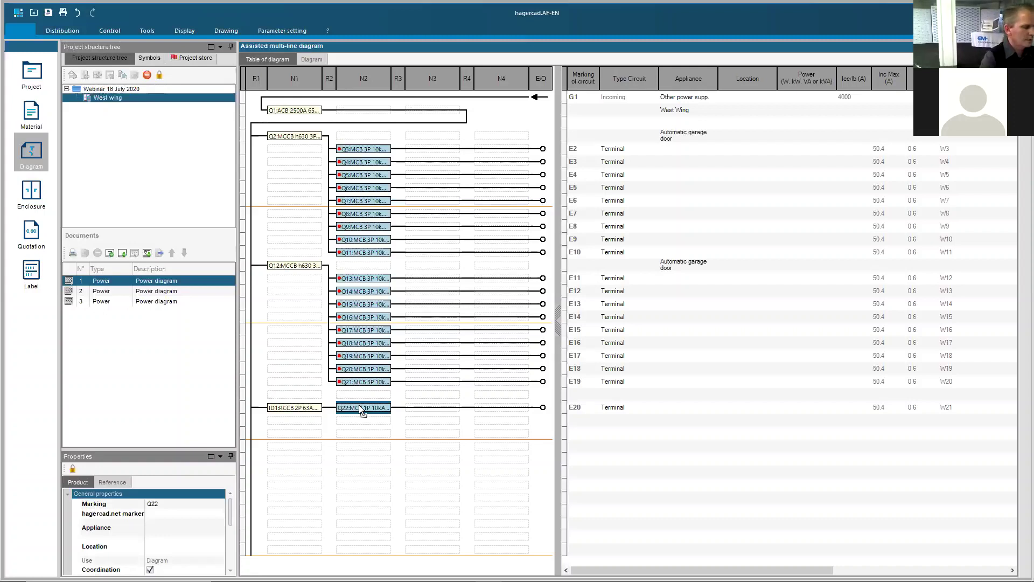
pyautogui.rightClick(354, 409)
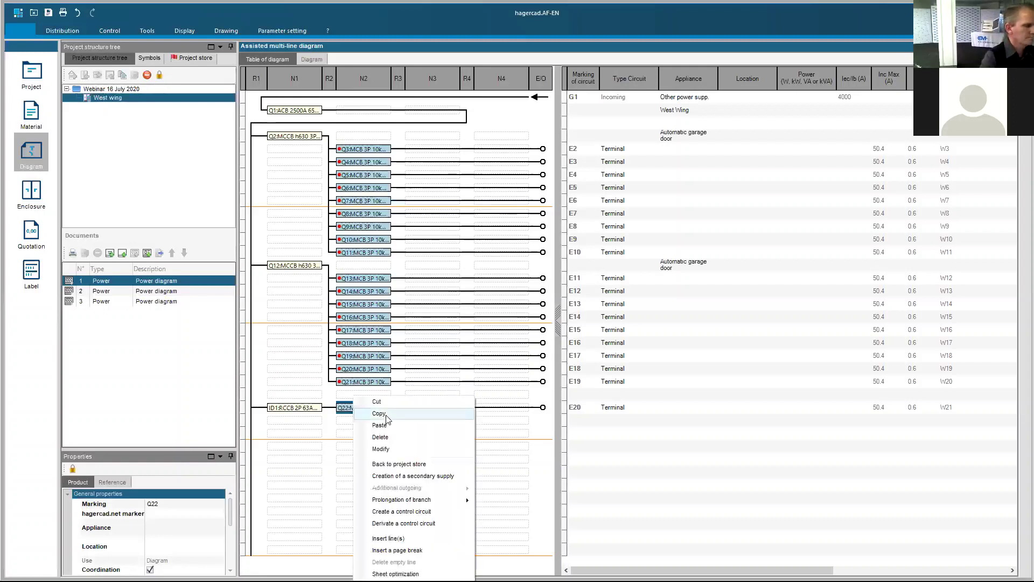
pyautogui.click(379, 413)
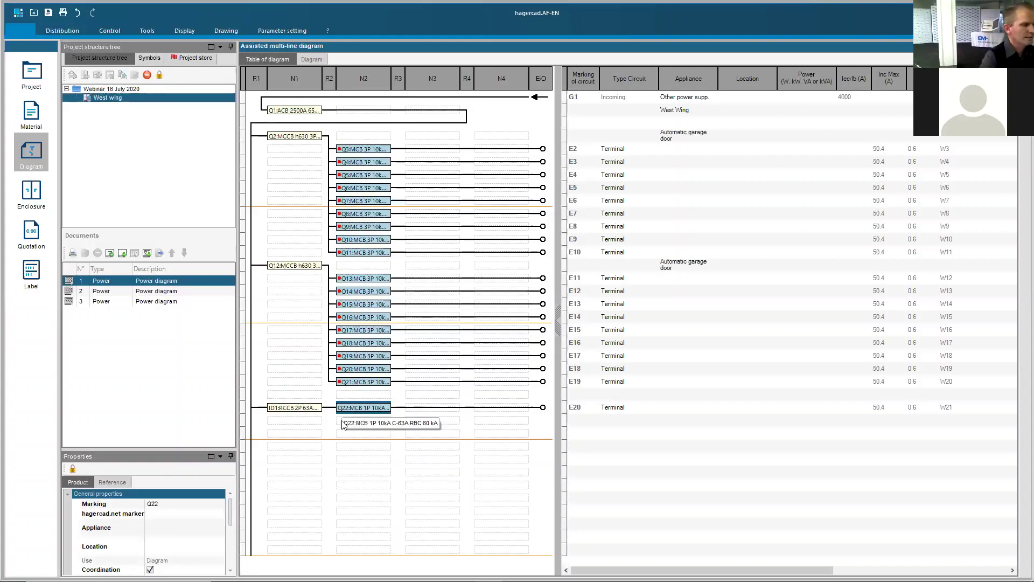
pyautogui.rightClick(343, 422)
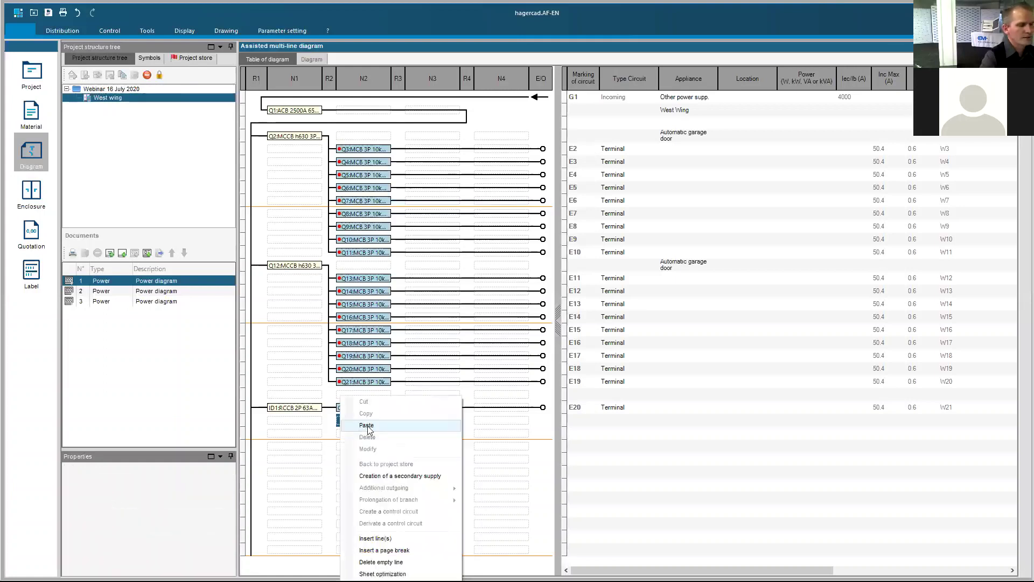
pyautogui.click(364, 425)
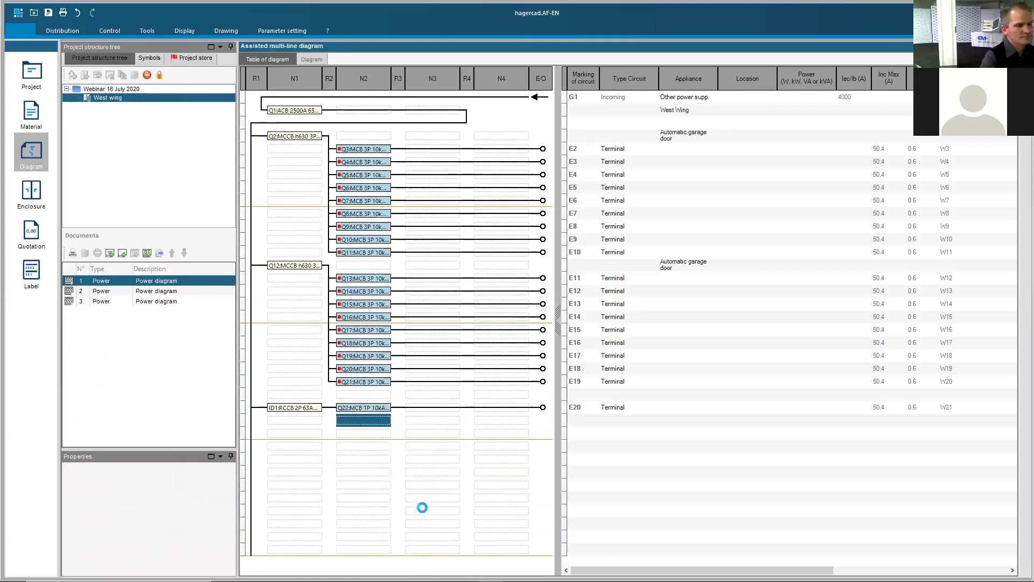
# - Paste a third copy of the single-pole MCB on the next row and move it to column N2 of the RCCB group
pyautogui.rightClick(364, 448)
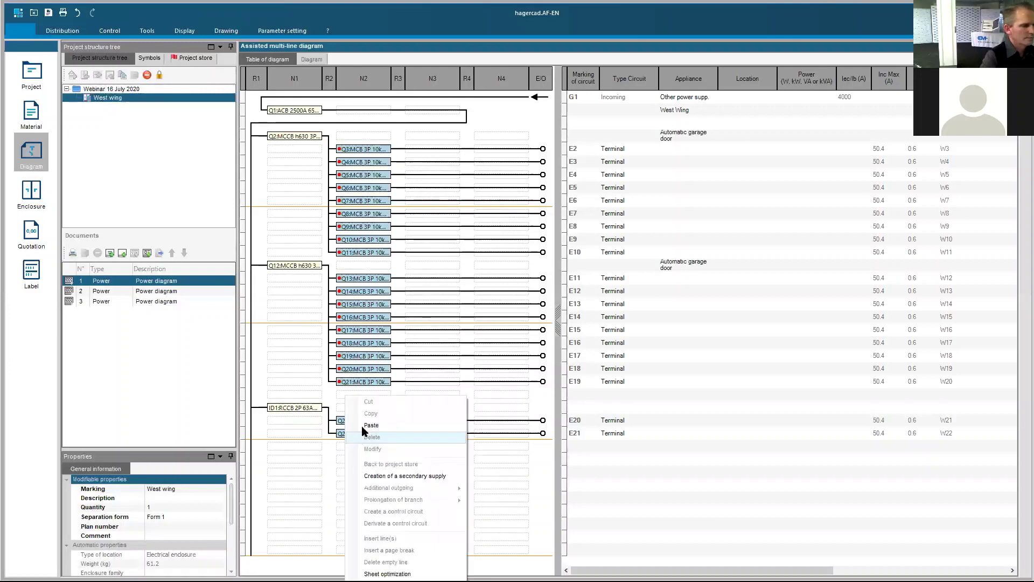
pyautogui.click(396, 446)
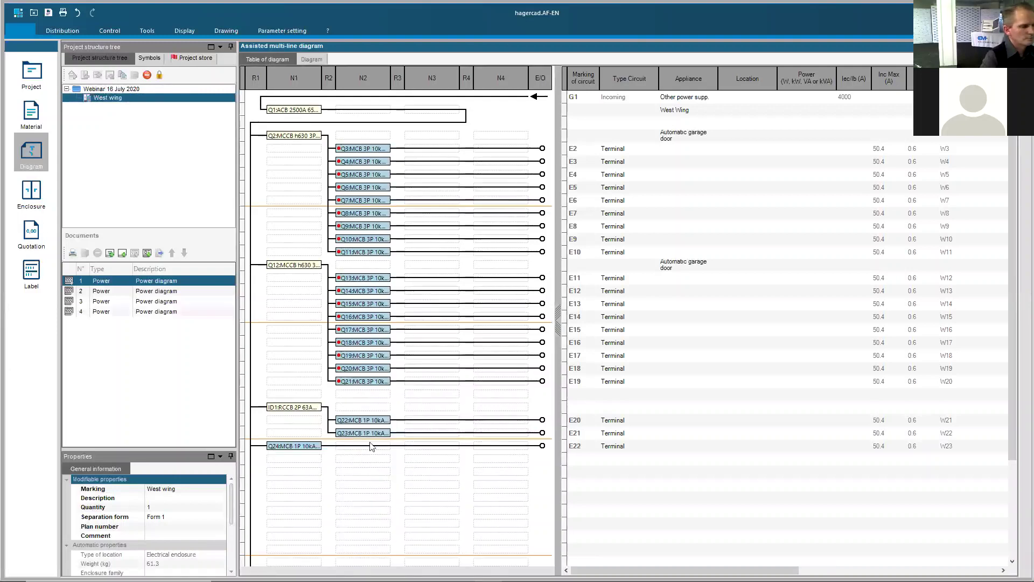
pyautogui.click(299, 447)
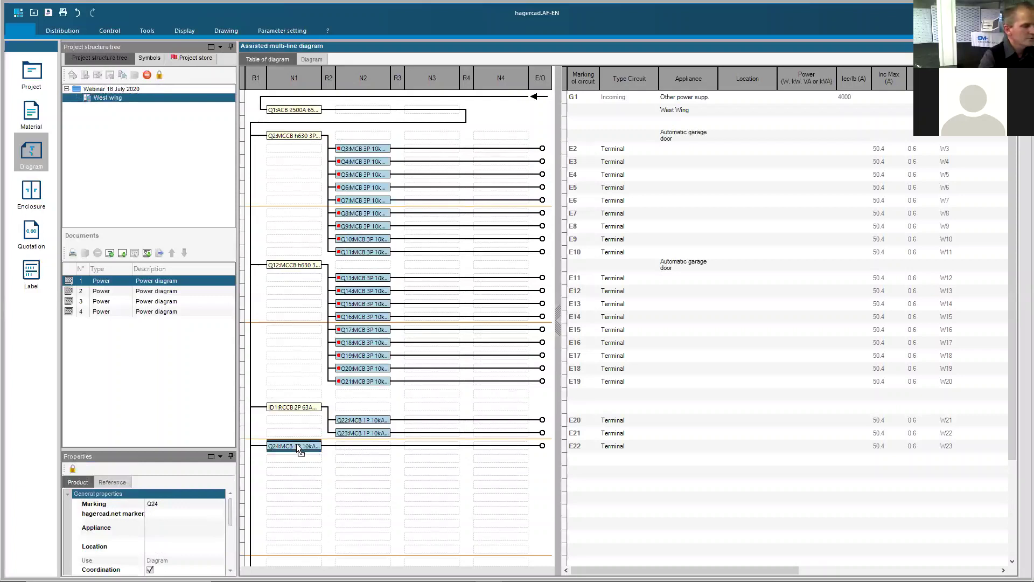
pyautogui.moveTo(298, 446); pyautogui.dragTo(377, 447)
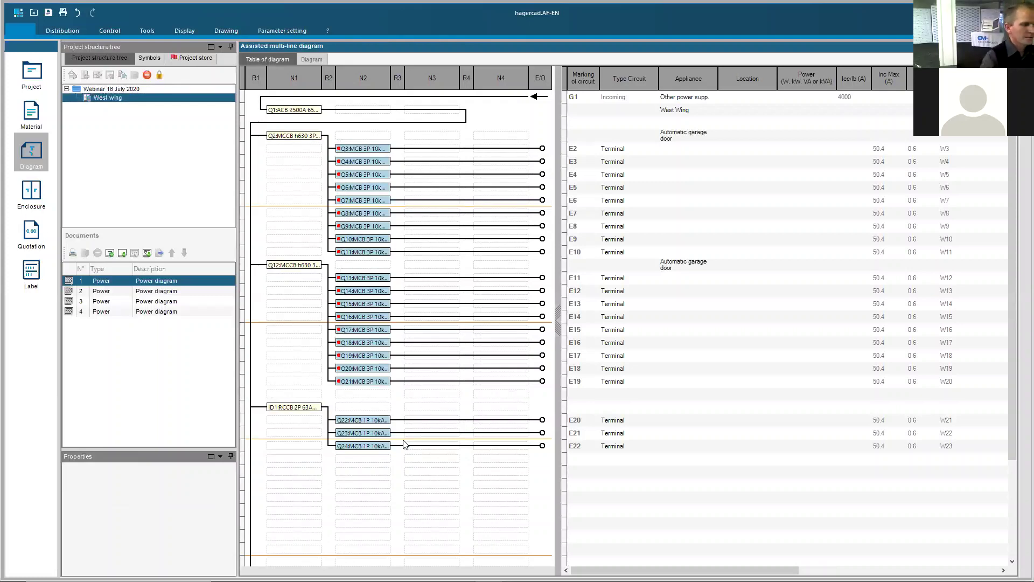
# - Copy the RCCB with its three single-pole MCBs and paste the group twice into column N1 on the free rows below
pyautogui.scroll(-2, 419, 450)
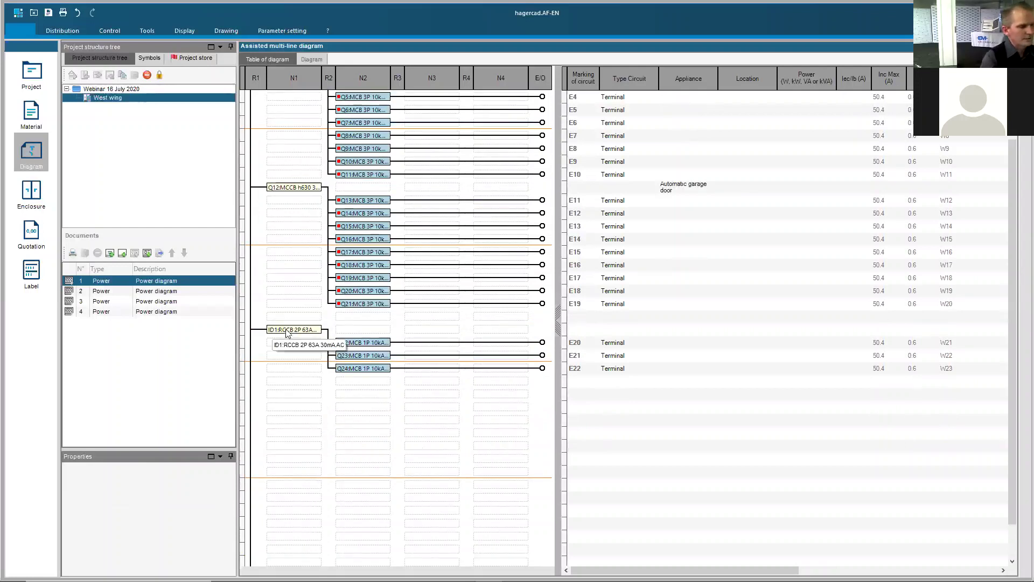
pyautogui.moveTo(294, 329); pyautogui.dragTo(372, 371)
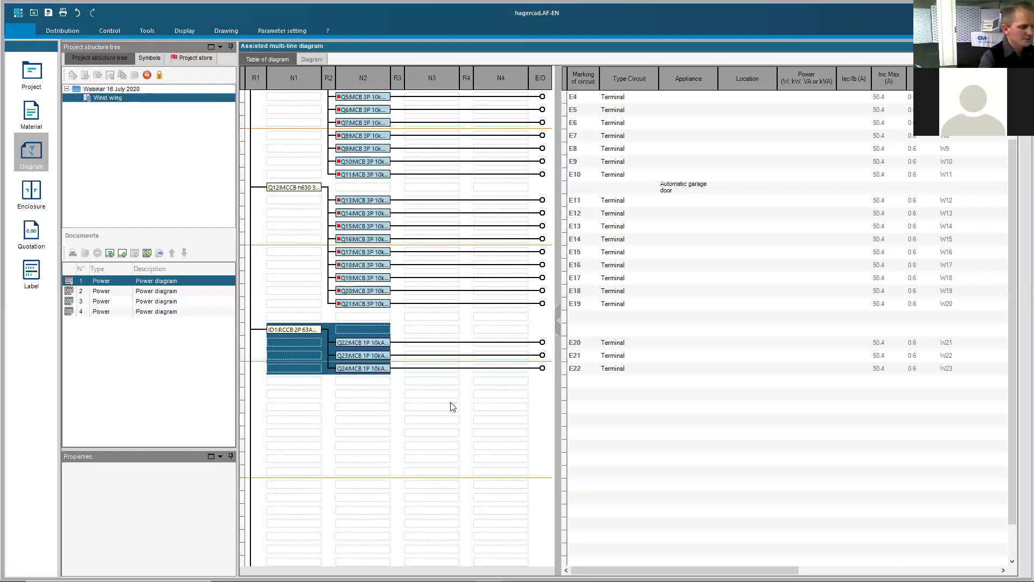
pyautogui.rightClick(371, 331)
pyautogui.click(396, 351)
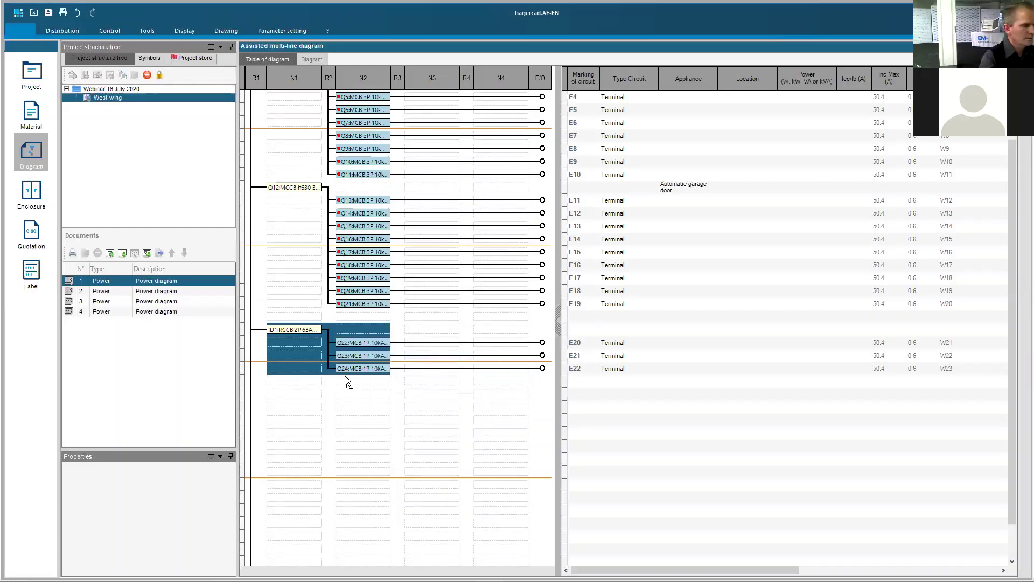
pyautogui.click(290, 395)
pyautogui.rightClick(289, 396)
pyautogui.click(323, 418)
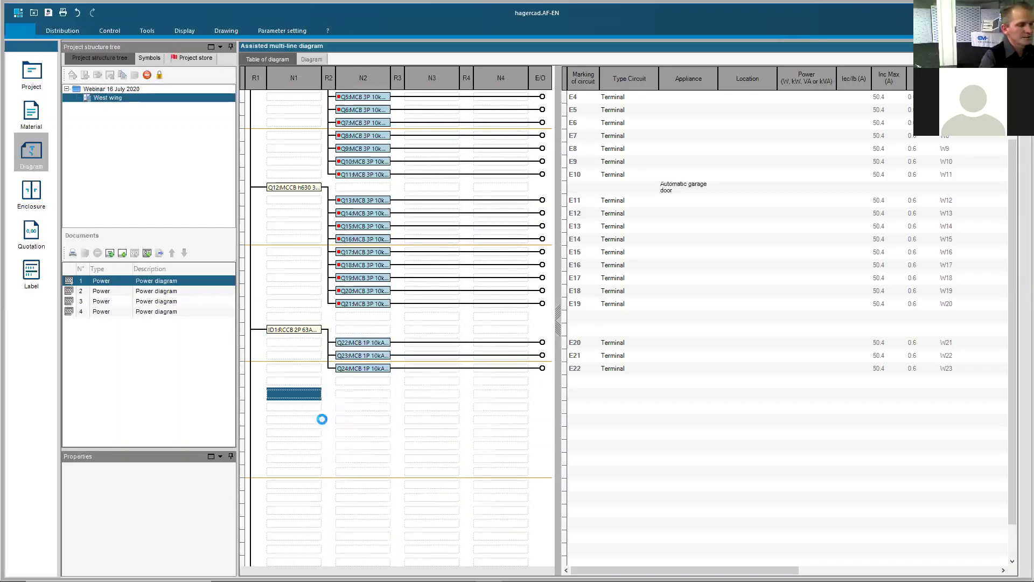
pyautogui.click(294, 457)
pyautogui.rightClick(294, 457)
pyautogui.click(325, 421)
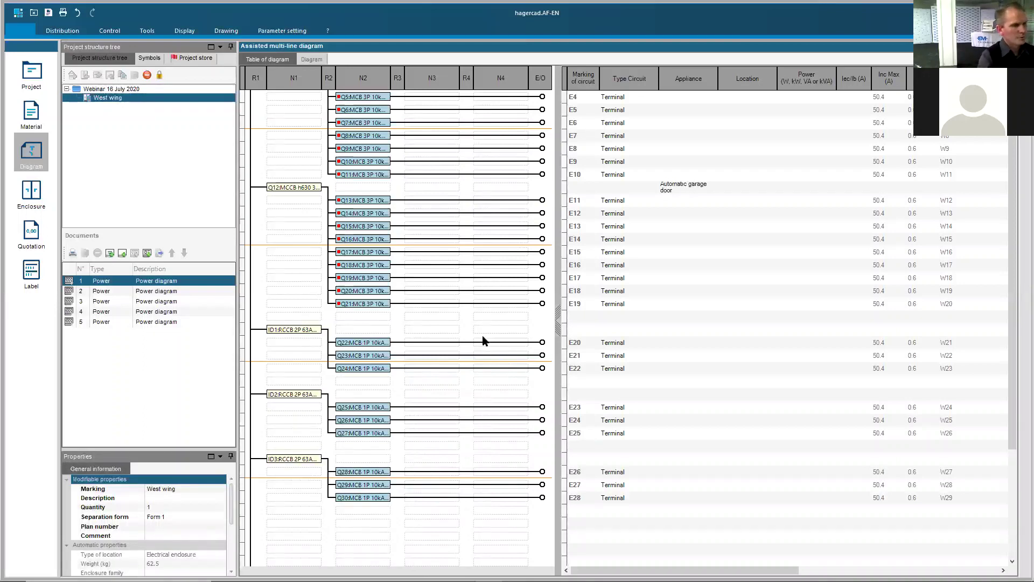
# - Modify the first MCB of the third RCCB group to the NFN120 single-pole C-20A version
pyautogui.scroll(2, 483, 340)
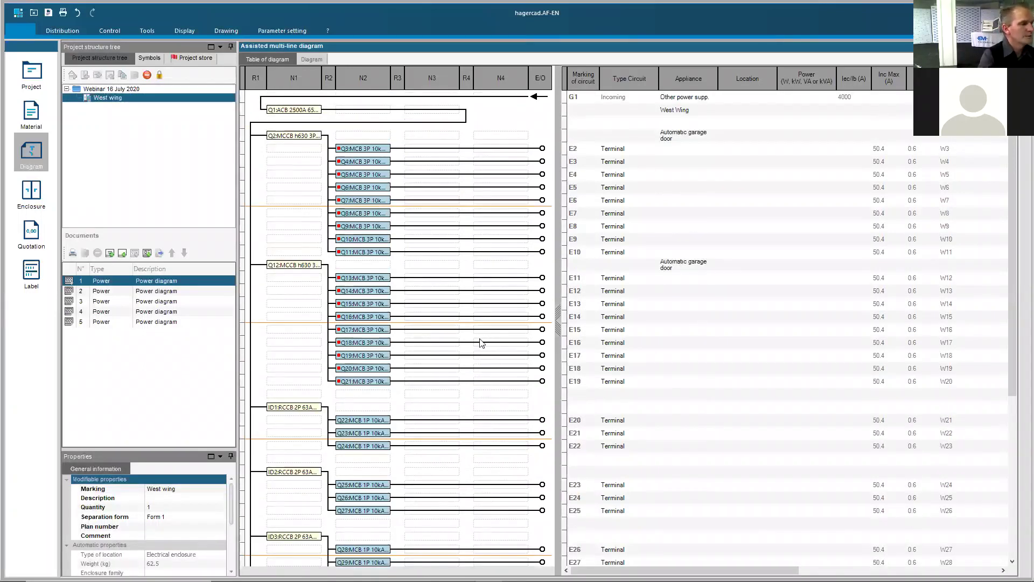
pyautogui.scroll(-4, 479, 337)
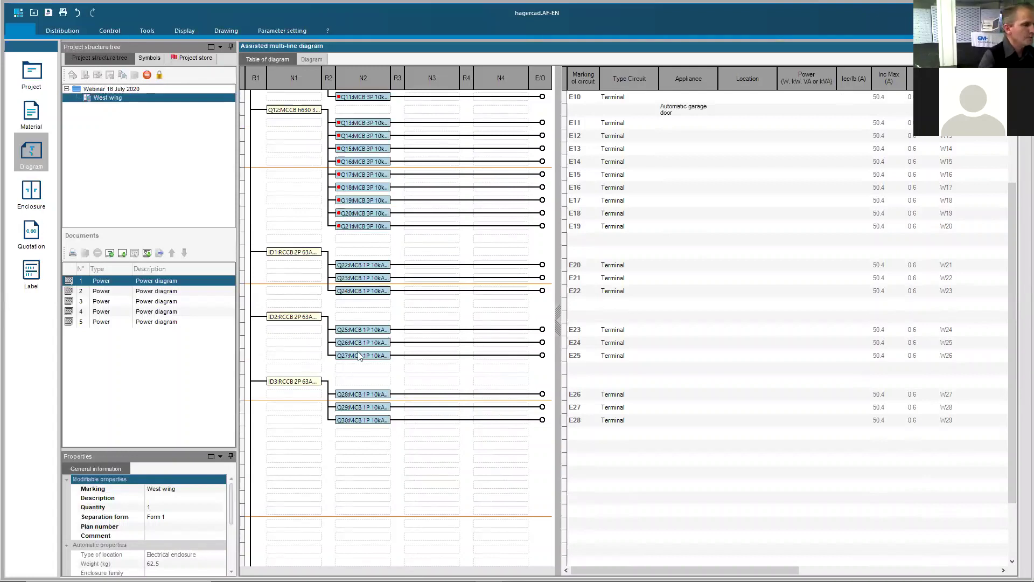
pyautogui.click(368, 397)
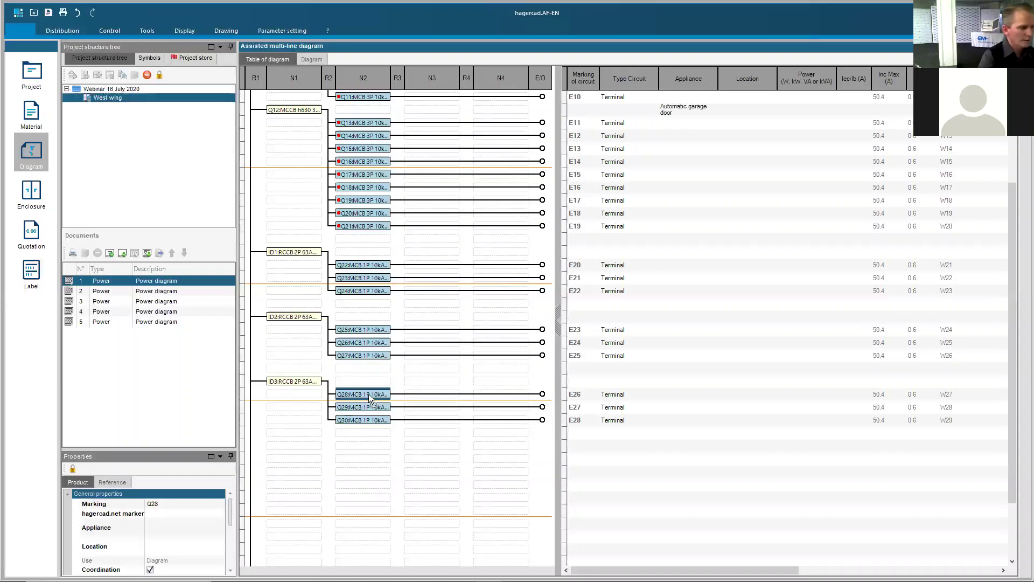
pyautogui.rightClick(370, 397)
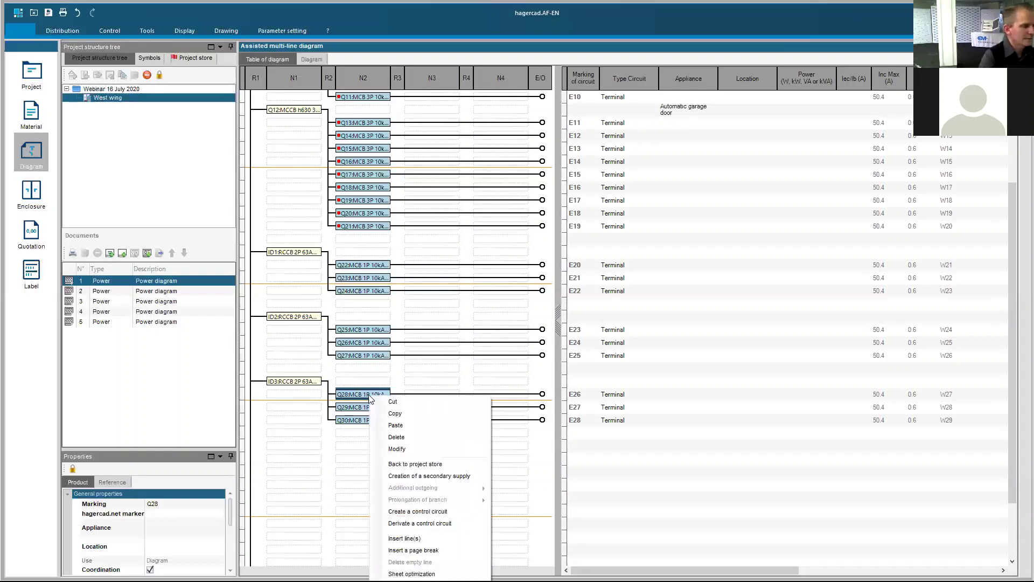
pyautogui.click(396, 450)
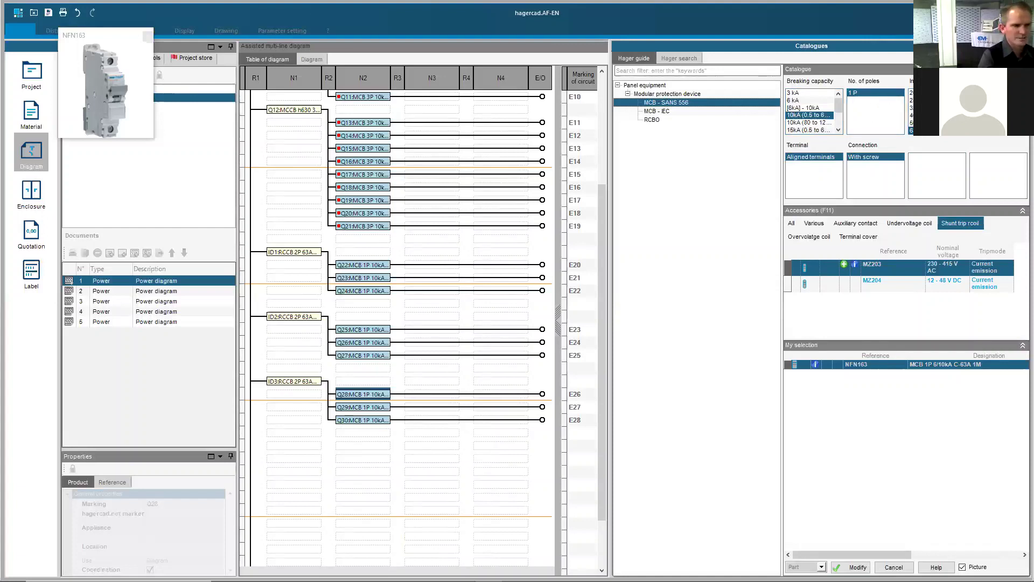
pyautogui.click(911, 92)
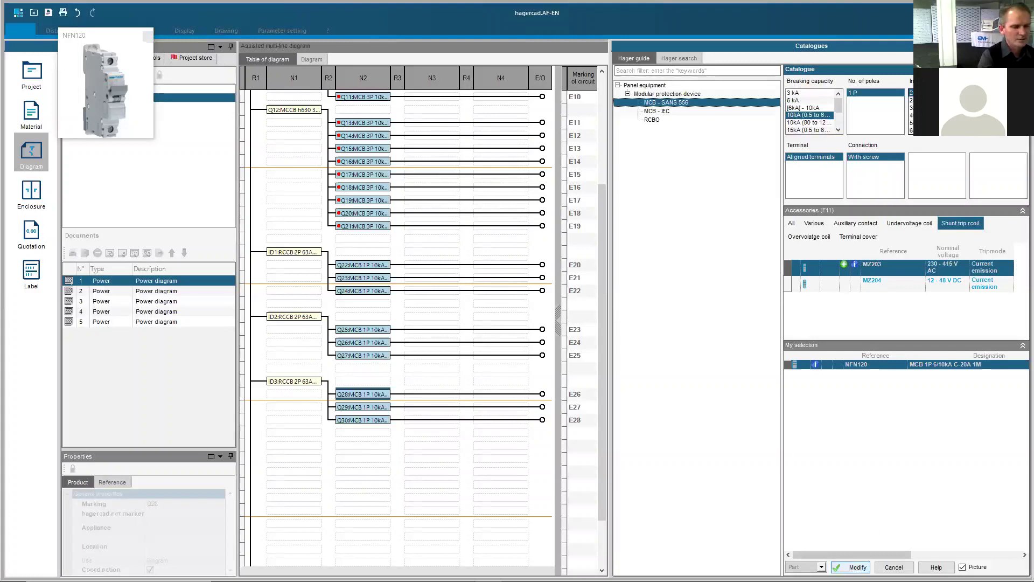
pyautogui.click(851, 567)
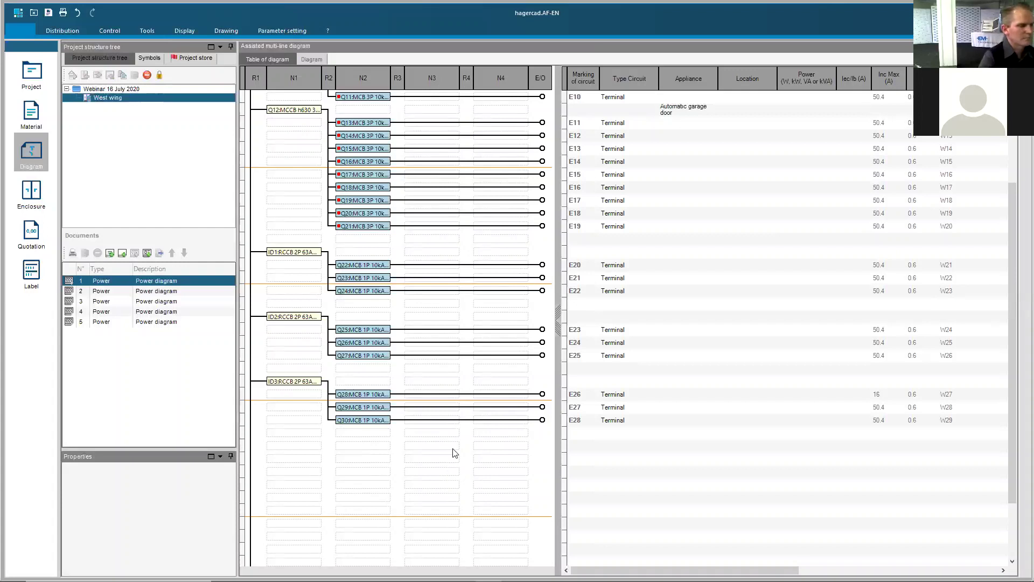
# - Check the MCB ratings in the third RCCB group, examine the power diagram from sheet 1 to sheet 5, and return to the table
pyautogui.scroll(2, 453, 453)
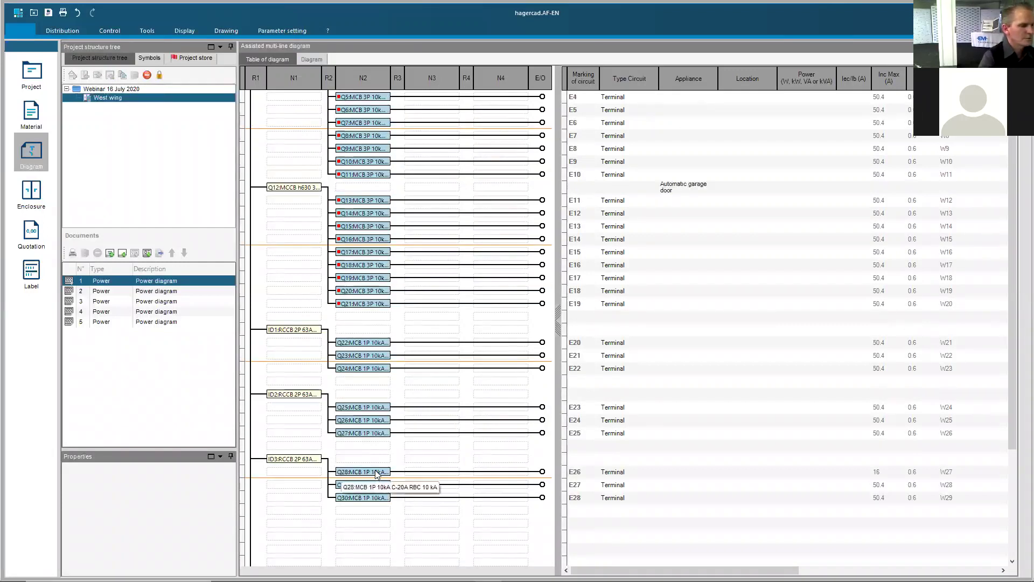
pyautogui.scroll(-1, 377, 468)
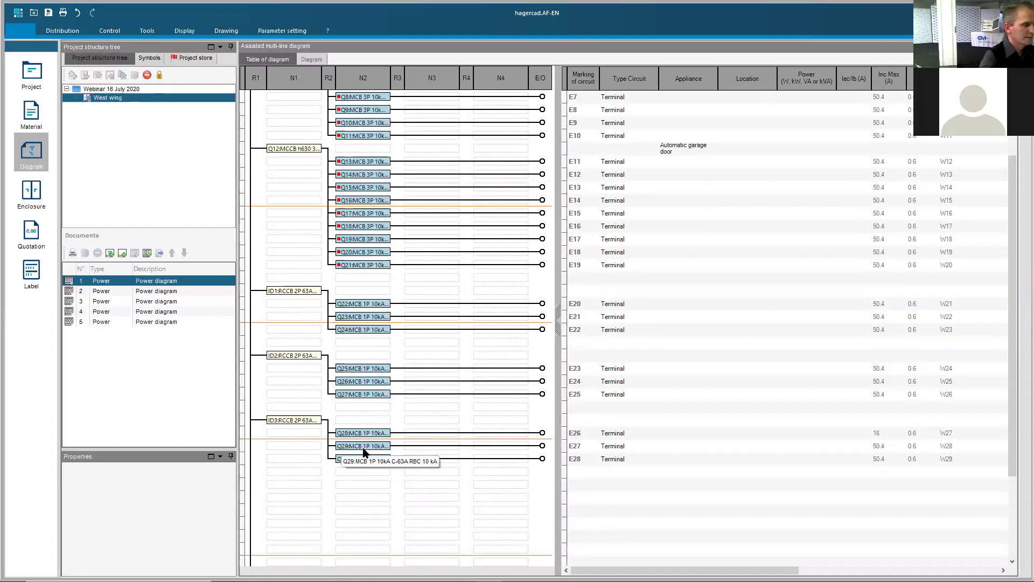
pyautogui.scroll(3, 400, 423)
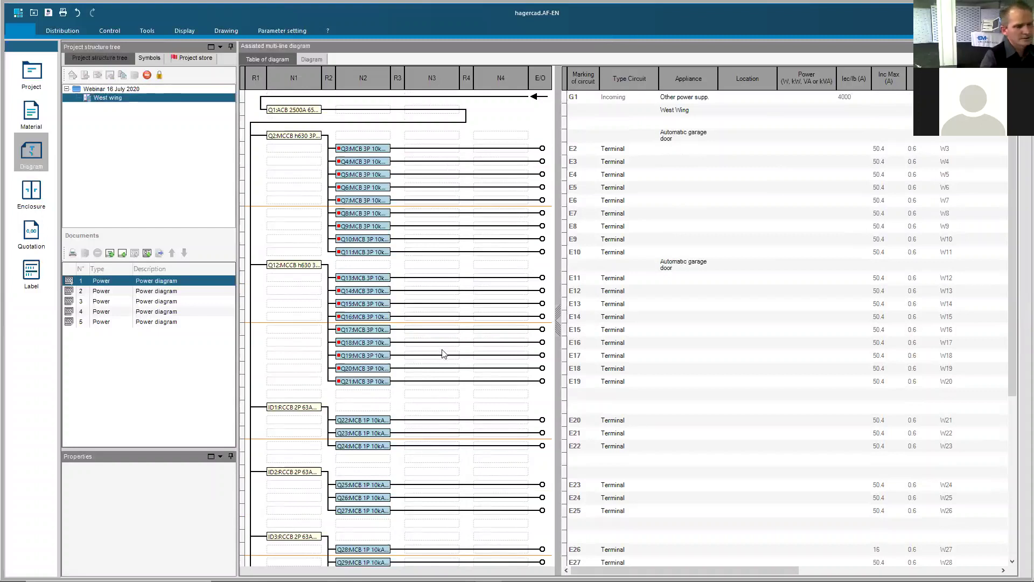
pyautogui.click(312, 59)
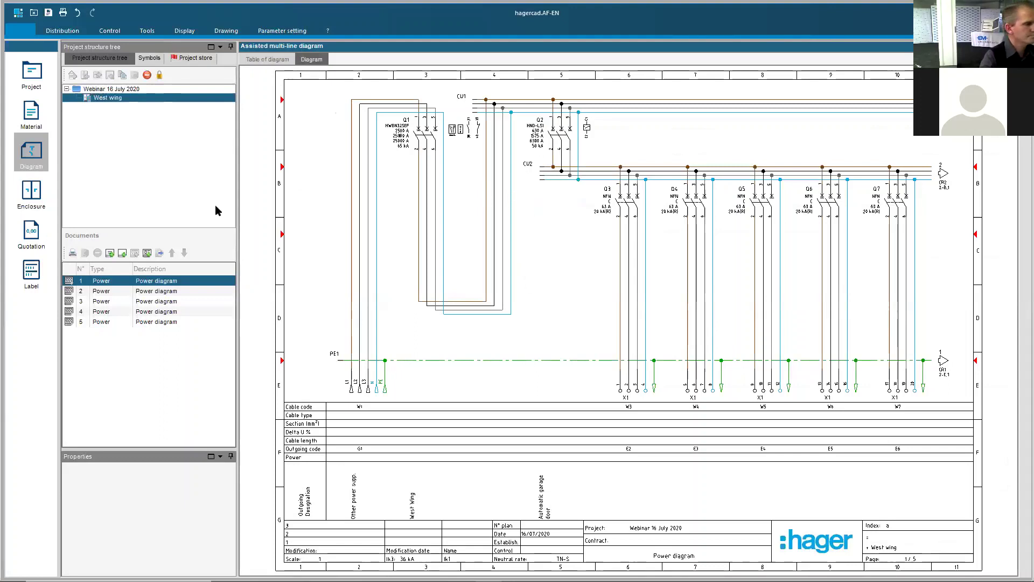
pyautogui.click(109, 292)
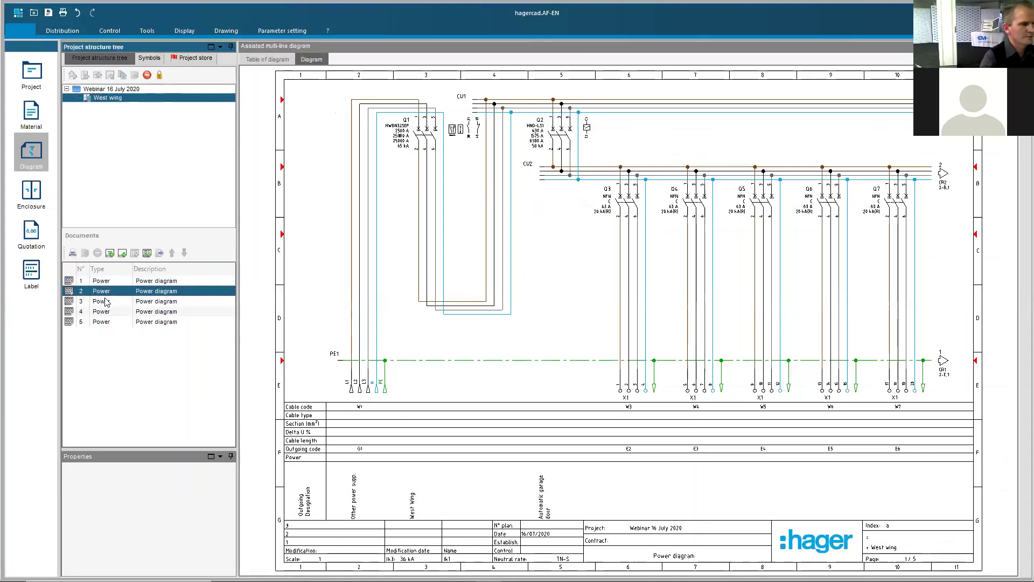
pyautogui.click(100, 323)
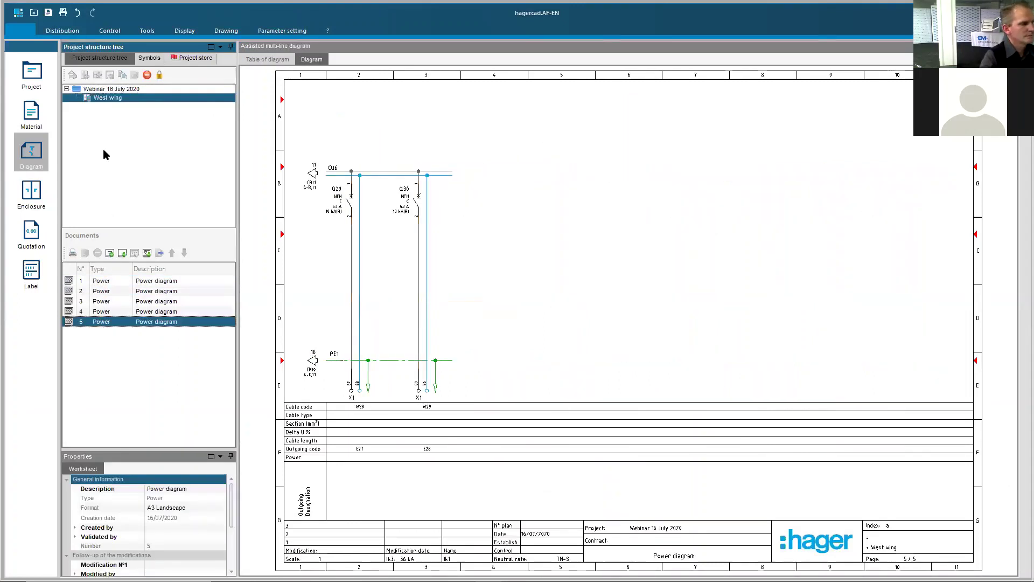
pyautogui.click(269, 58)
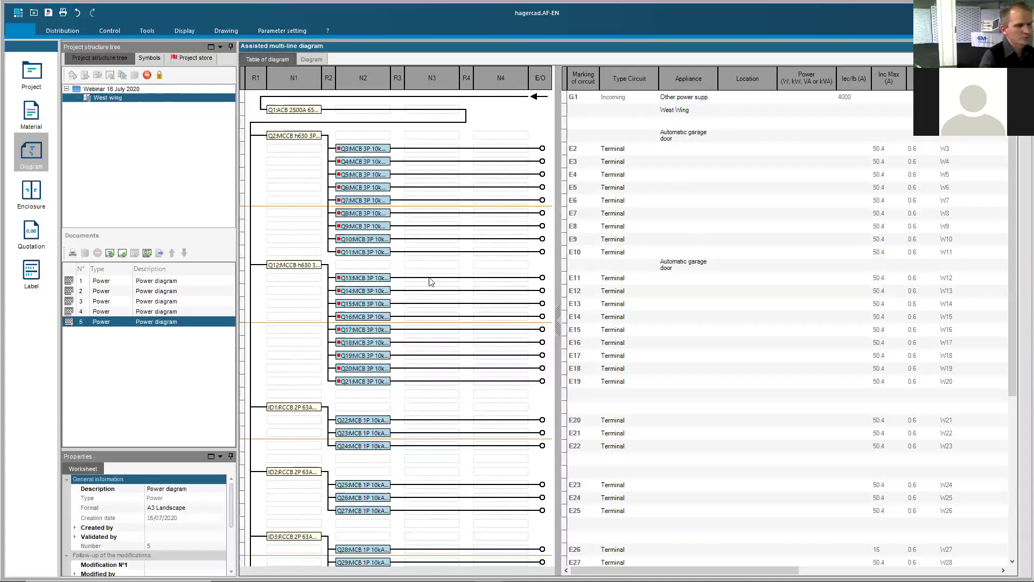
pyautogui.click(188, 285)
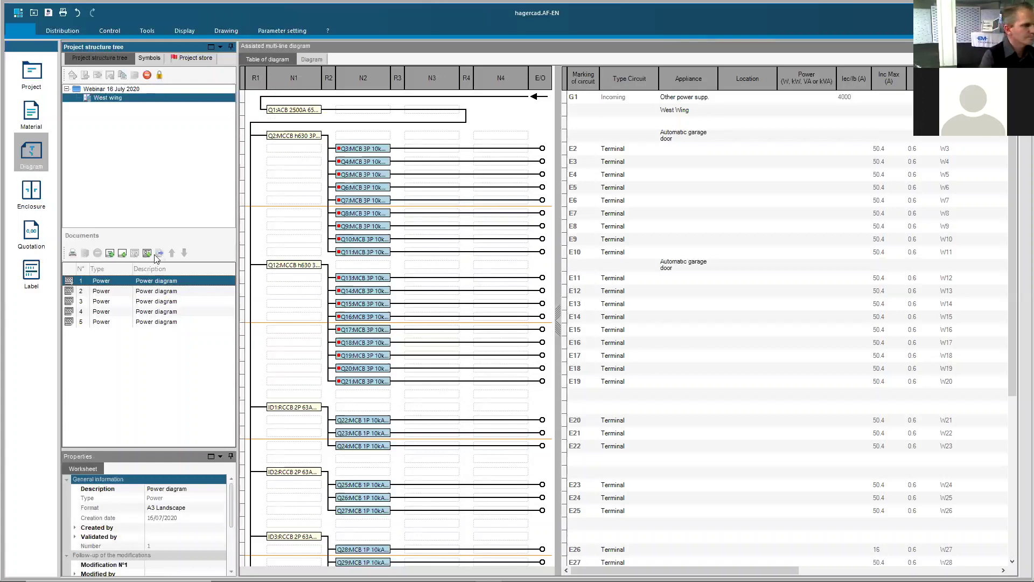
# - Create the West wing enclosure layout with the comprehensive technical summary, the Standard enclosure type and automatic calculation
pyautogui.click(34, 197)
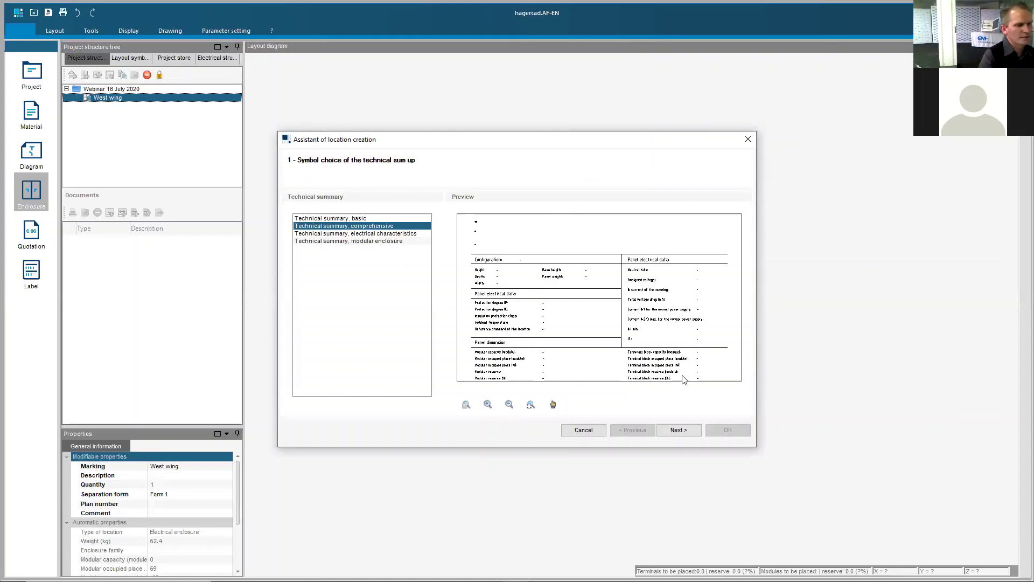
pyautogui.click(679, 430)
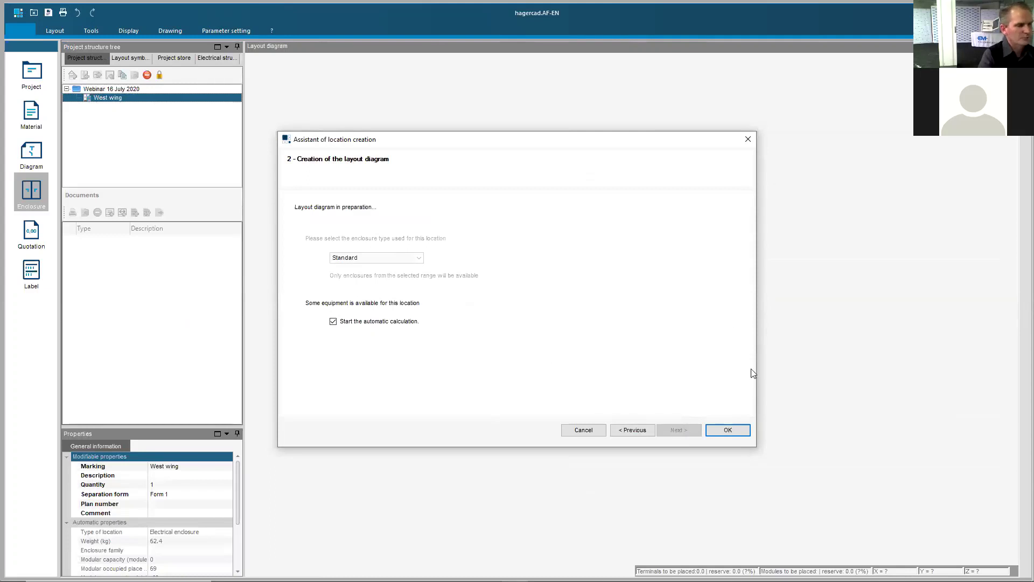
pyautogui.click(728, 430)
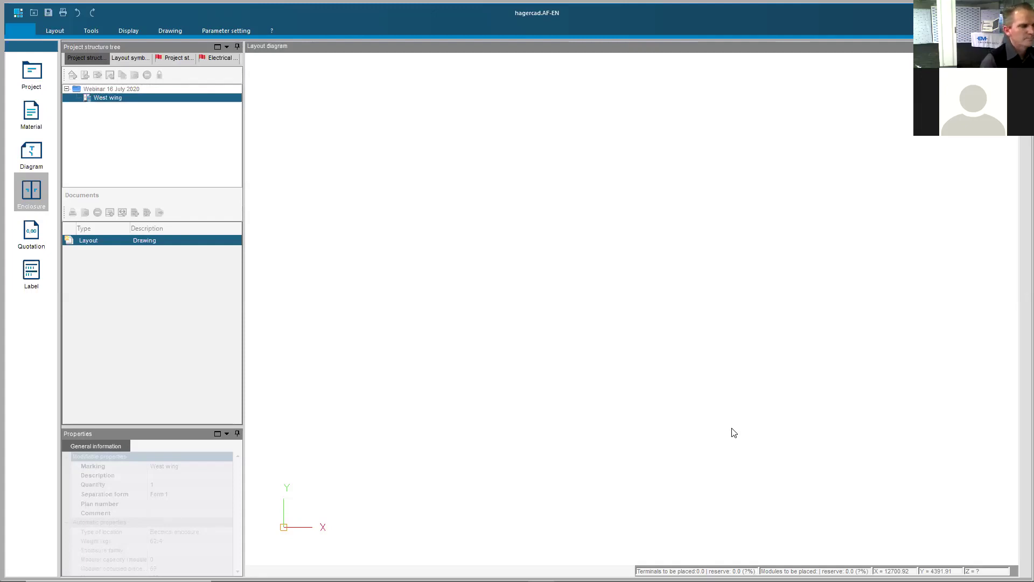
# - Set the protection rating to 40 and continue the automatic enclosure calculation for West wing
pyautogui.click(638, 469)
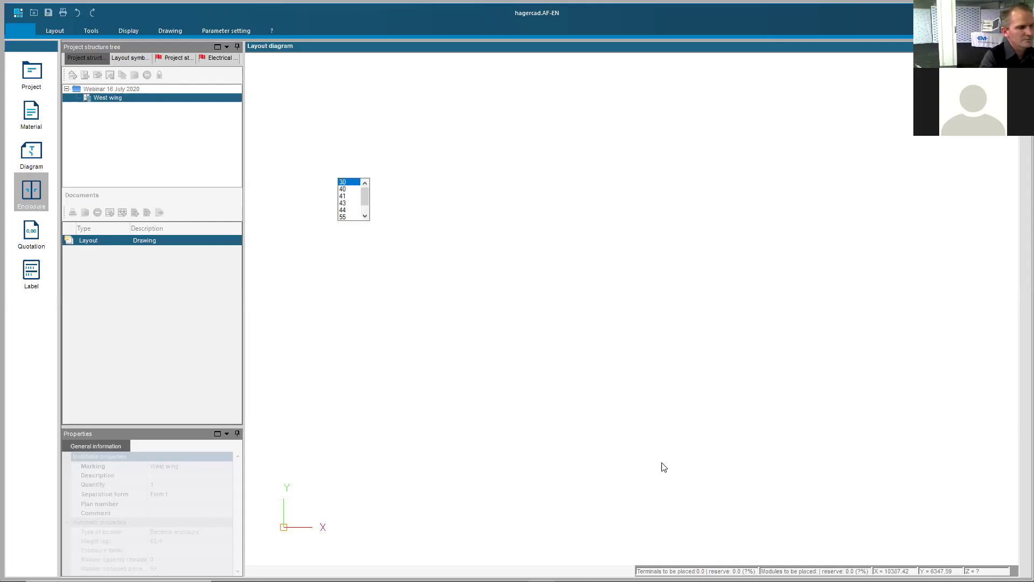
pyautogui.press('Down')
pyautogui.press('Return')
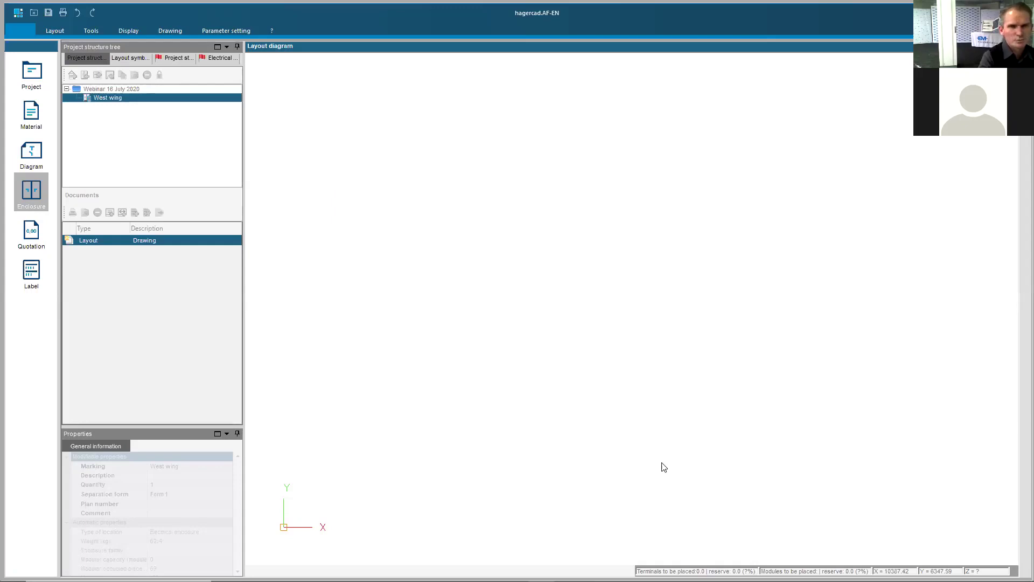
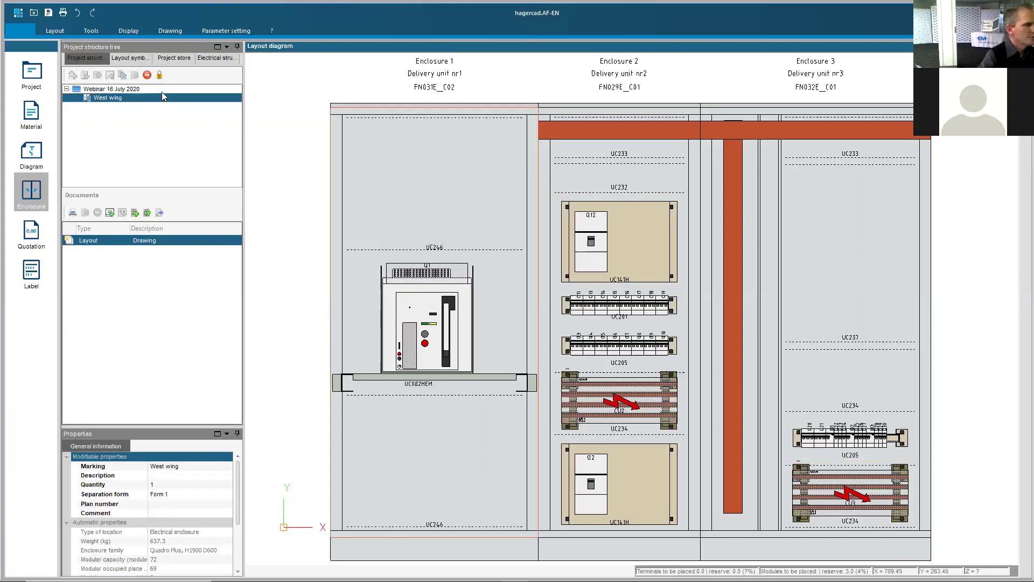
# - Auto complement the West wing layout using the default parameters for automatic adding of the complementary products
pyautogui.click(55, 31)
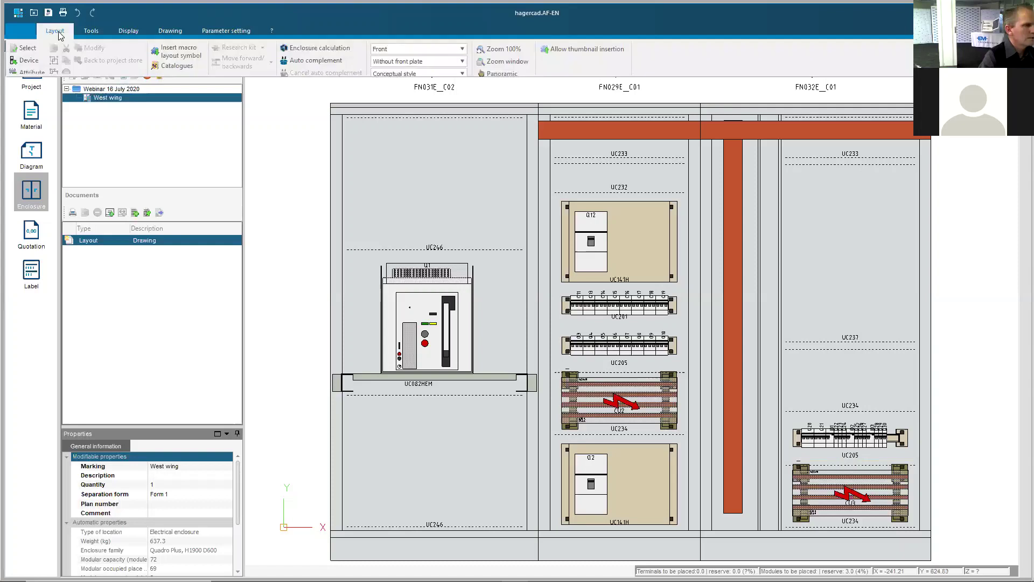
pyautogui.click(313, 66)
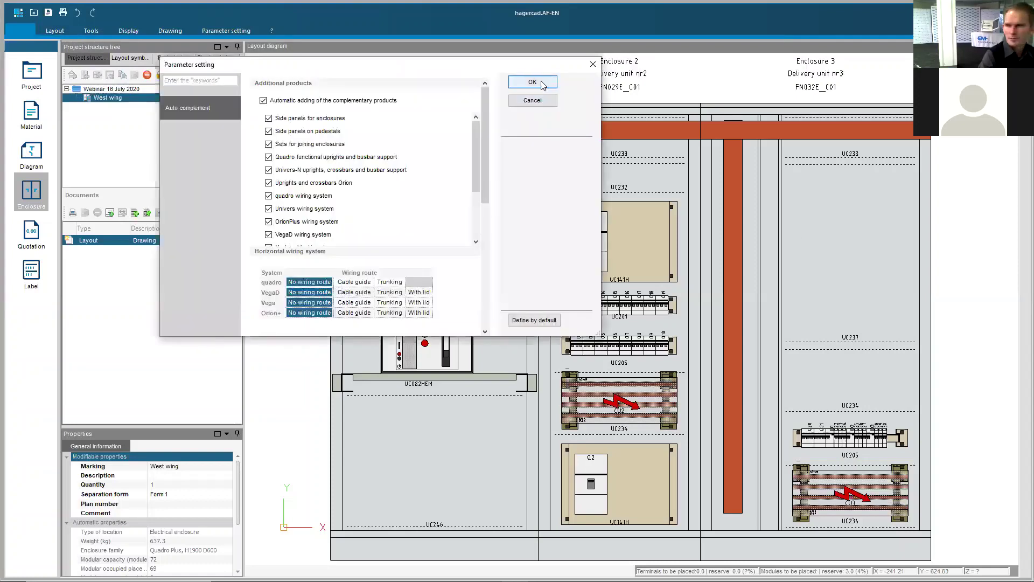
pyautogui.click(541, 84)
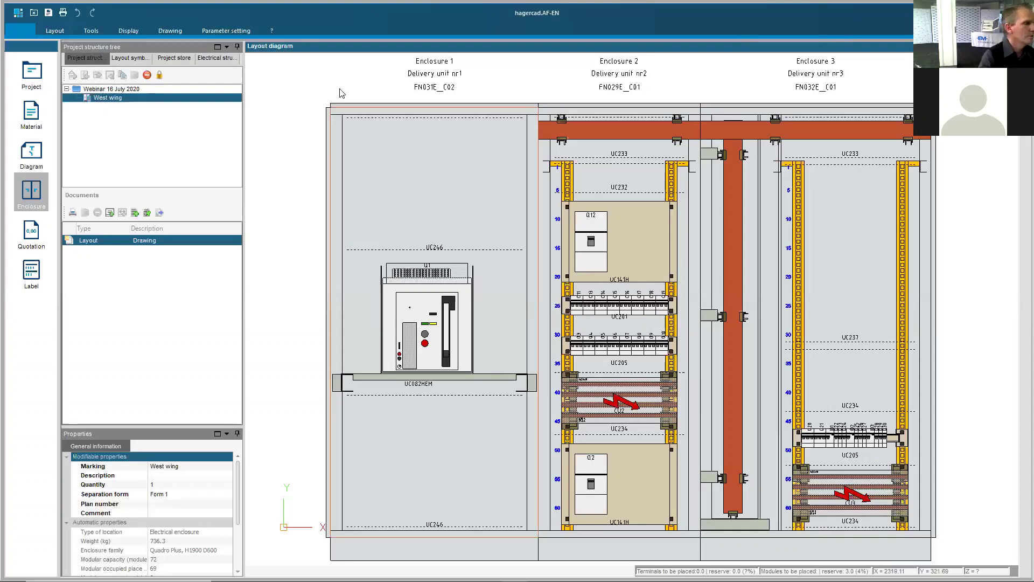
# - Display the front view of the enclosure layout with front plate
pyautogui.click(55, 31)
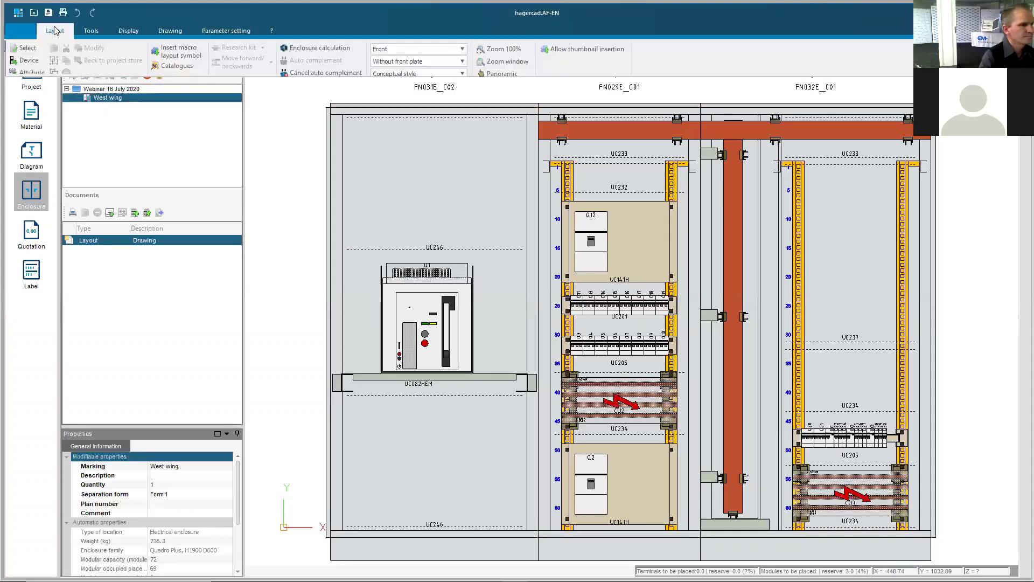
pyautogui.click(463, 49)
pyautogui.click(463, 49)
pyautogui.click(462, 62)
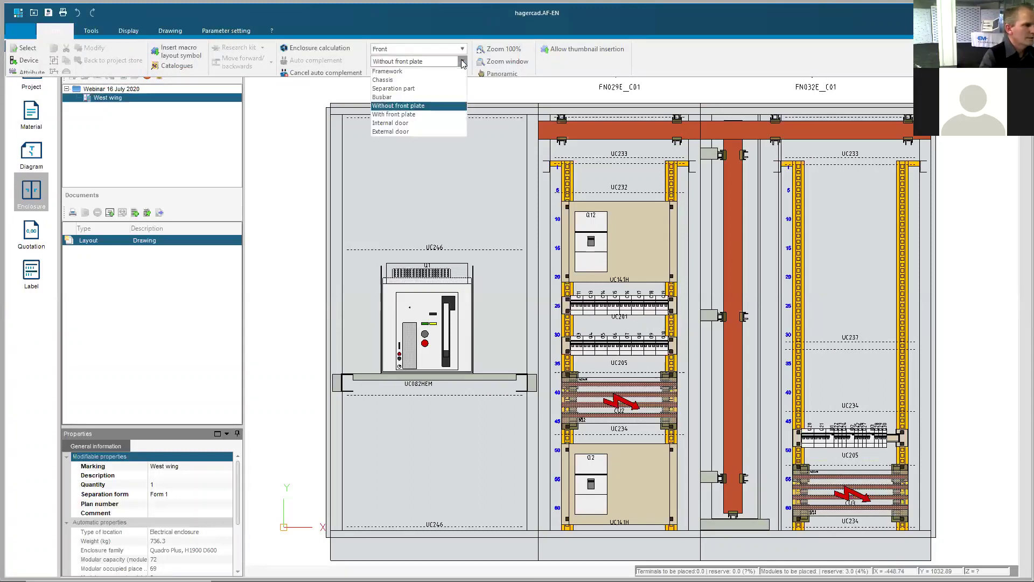
pyautogui.click(438, 116)
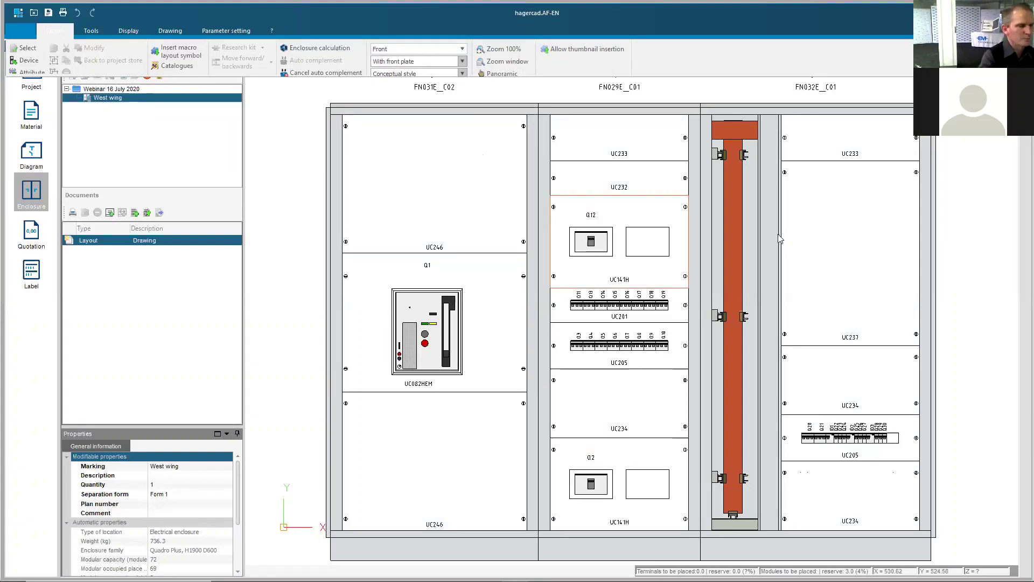
# - Delete the blind UC237 front plate in Enclosure 3 and move the Q12 unit from Enclosure 2 into the freed space
pyautogui.click(656, 210)
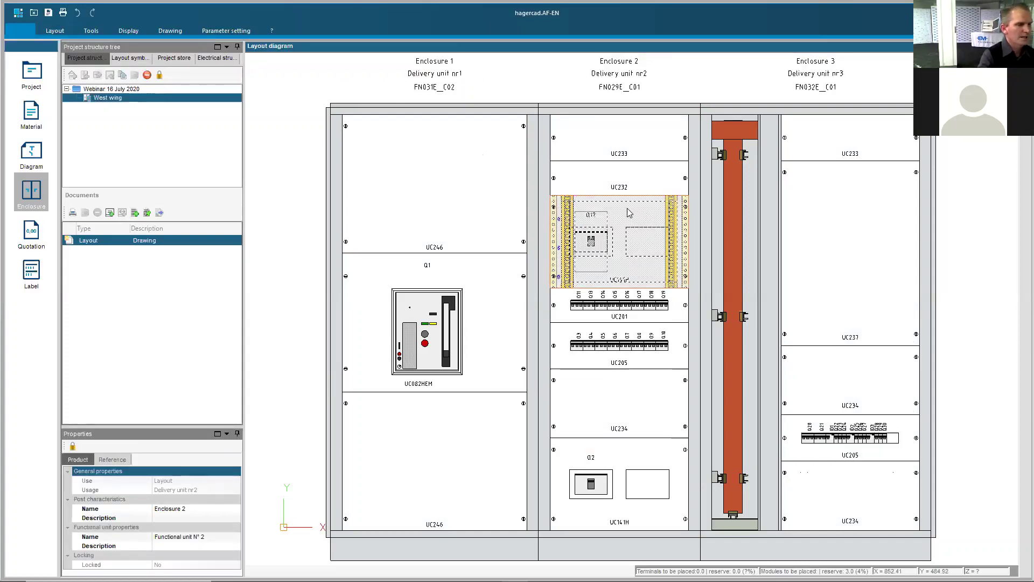
pyautogui.moveTo(624, 211)
pyautogui.mouseDown()
pyautogui.moveTo(675, 219)
pyautogui.moveTo(861, 205)
pyautogui.moveTo(866, 178)
pyautogui.moveTo(855, 220)
pyautogui.moveTo(863, 188)
pyautogui.moveTo(835, 205)
pyautogui.moveTo(866, 194)
pyautogui.moveTo(627, 208)
pyautogui.mouseUp()
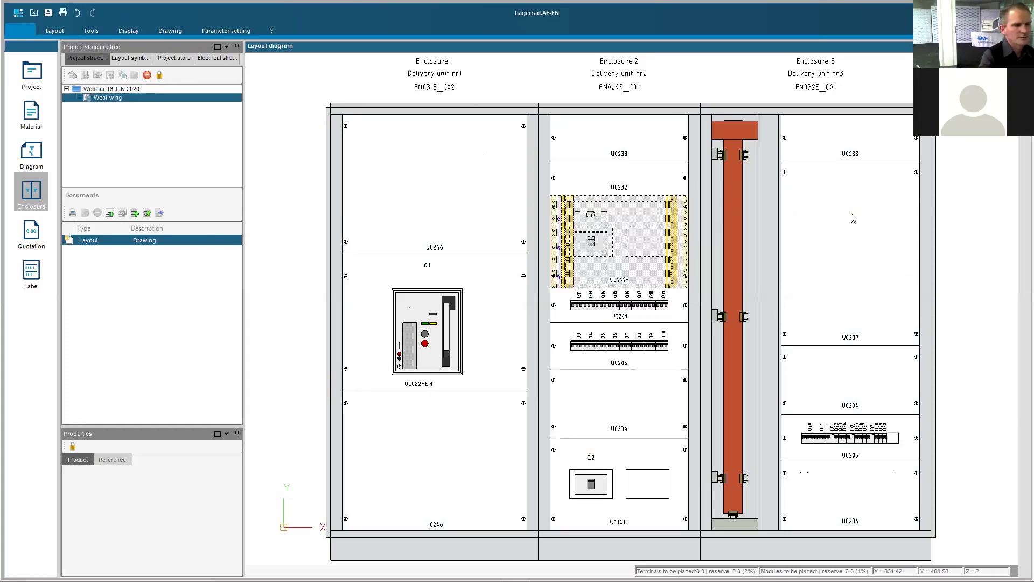
pyautogui.click(850, 222)
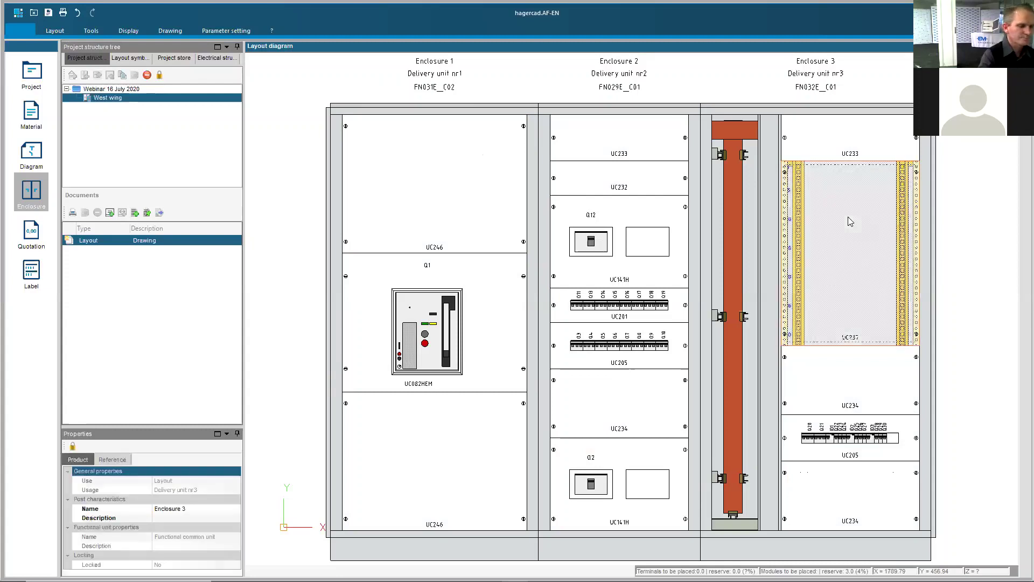
pyautogui.click(850, 222)
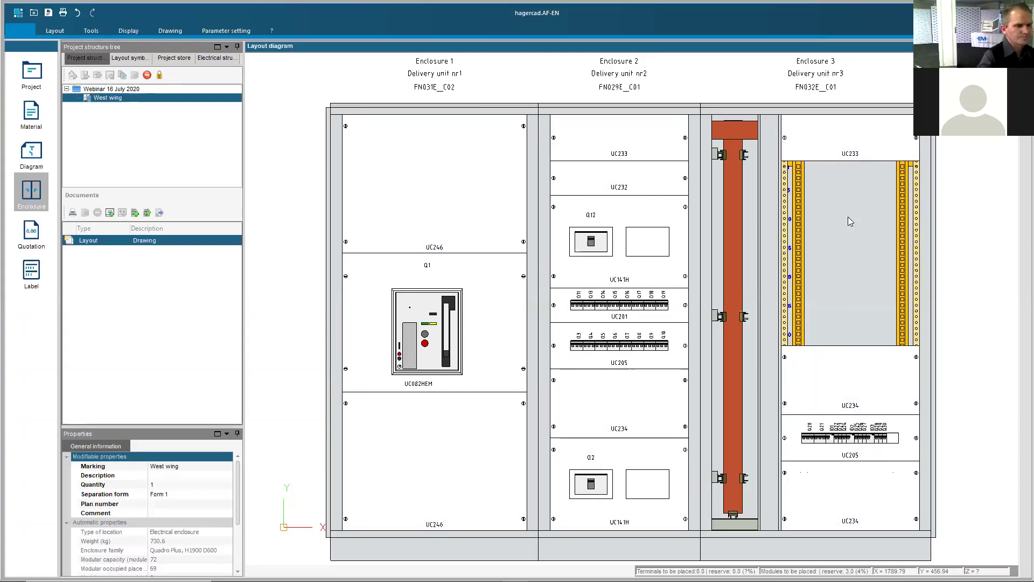
pyautogui.click(637, 216)
pyautogui.moveTo(636, 215)
pyautogui.mouseDown()
pyautogui.moveTo(838, 225)
pyautogui.moveTo(852, 229)
pyautogui.moveTo(858, 259)
pyautogui.moveTo(874, 170)
pyautogui.moveTo(866, 276)
pyautogui.moveTo(876, 215)
pyautogui.mouseUp()
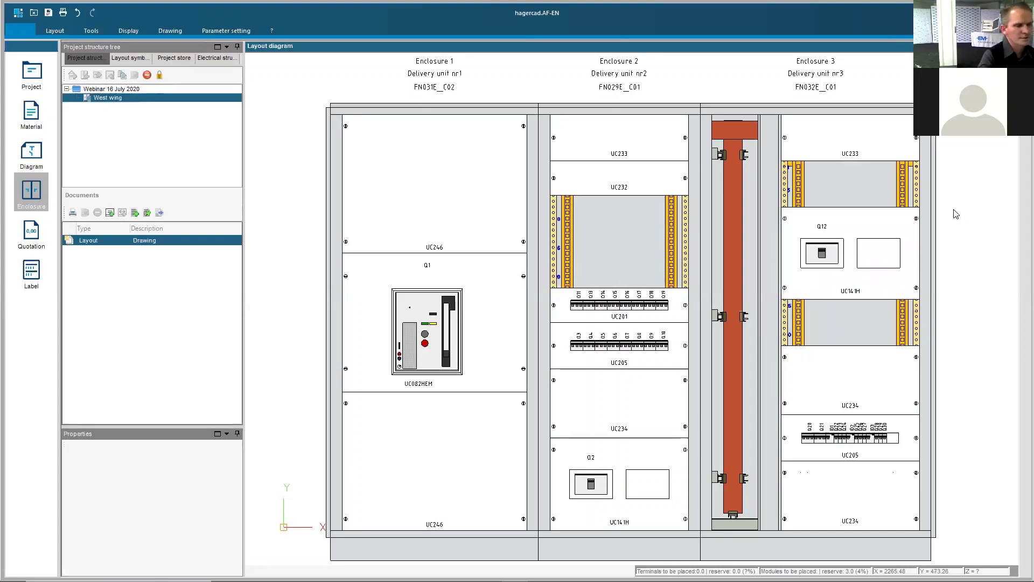
# - Move the UC201 modular device row in Enclosure 2 up directly beneath the UC232 front plate
pyautogui.click(679, 307)
pyautogui.moveTo(672, 306); pyautogui.dragTo(666, 209)
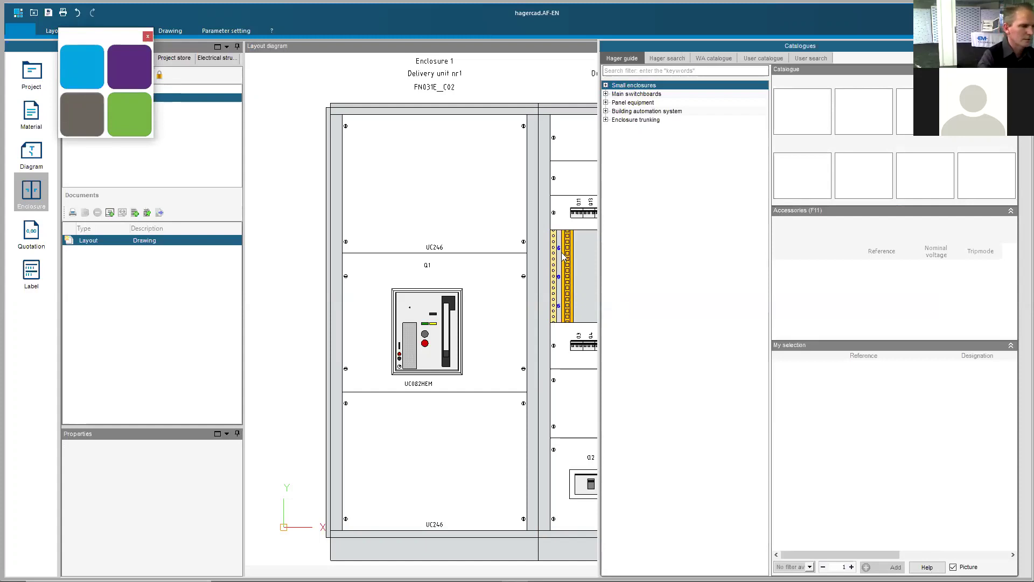
pyautogui.click(529, 86)
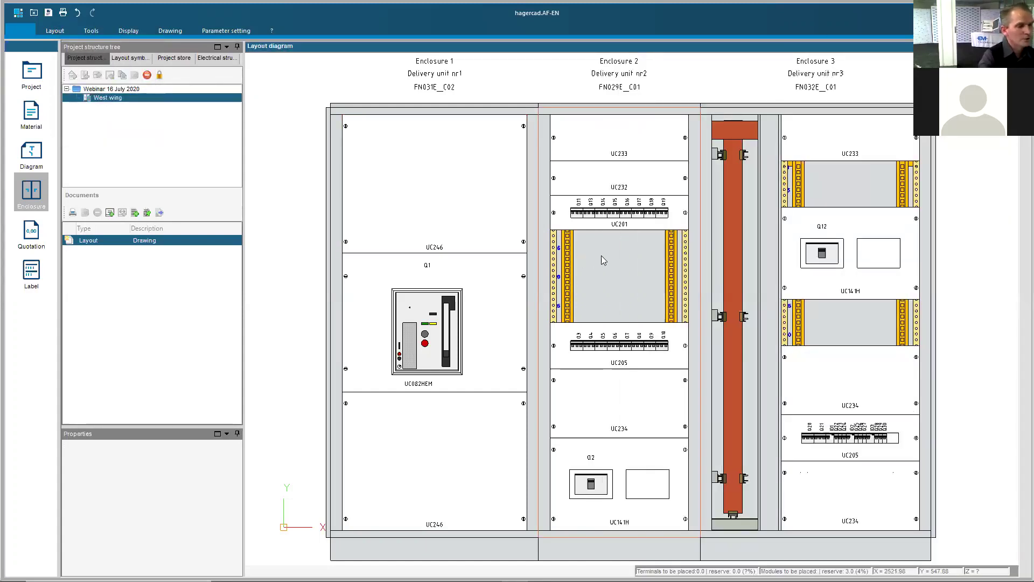
# - Cover the open gaps in the enclosures using Automatic covering with the option Fill in the empty spaces
pyautogui.click(90, 32)
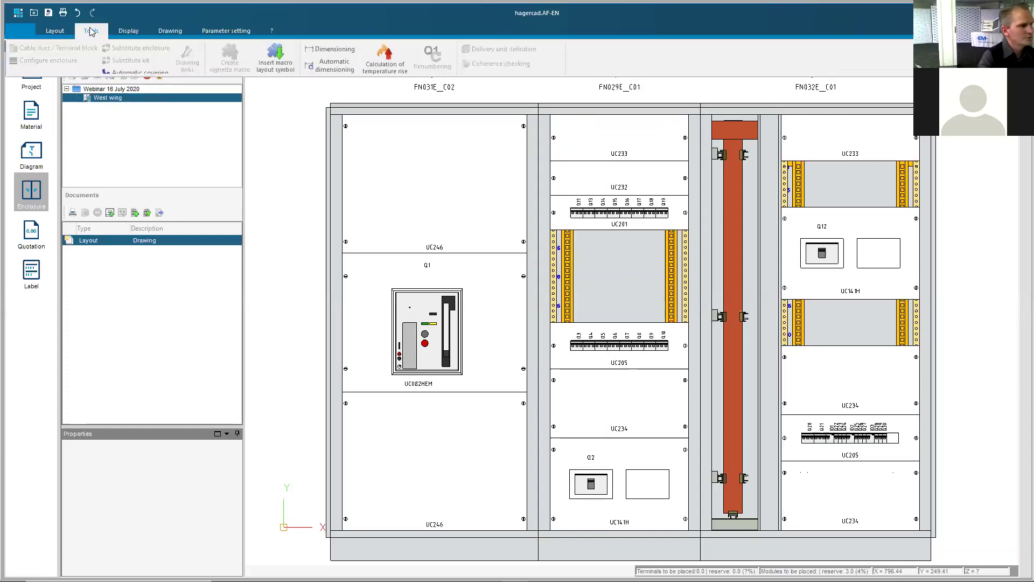
pyautogui.click(136, 74)
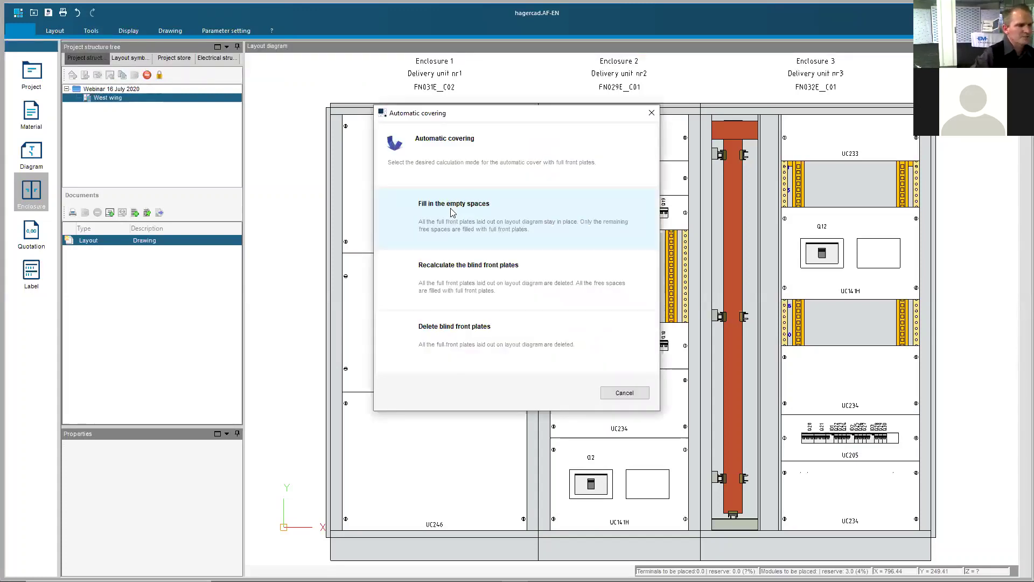
pyautogui.click(451, 212)
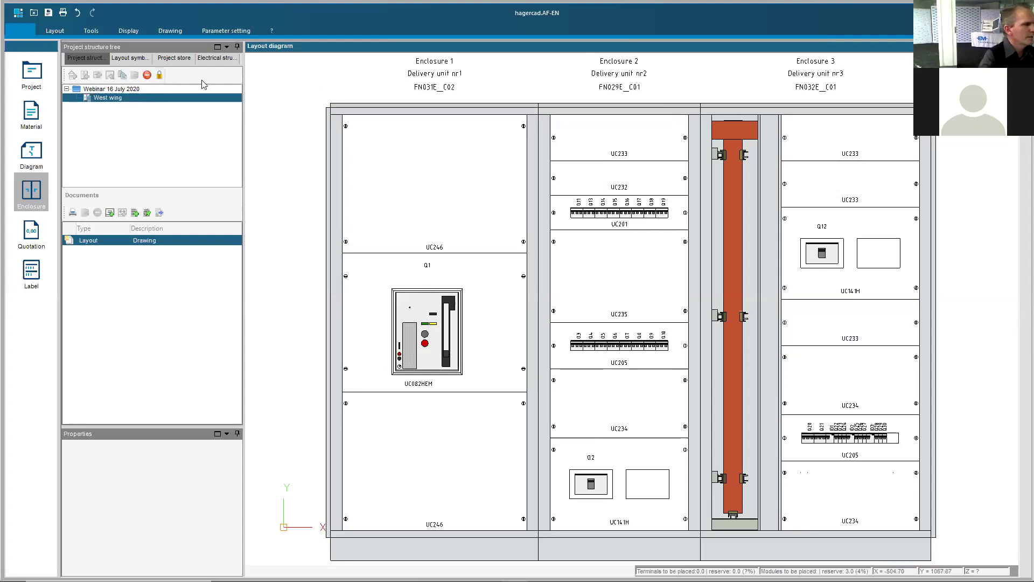
# - Examine the enclosure layout in the right, High and Isometric views
pyautogui.click(55, 31)
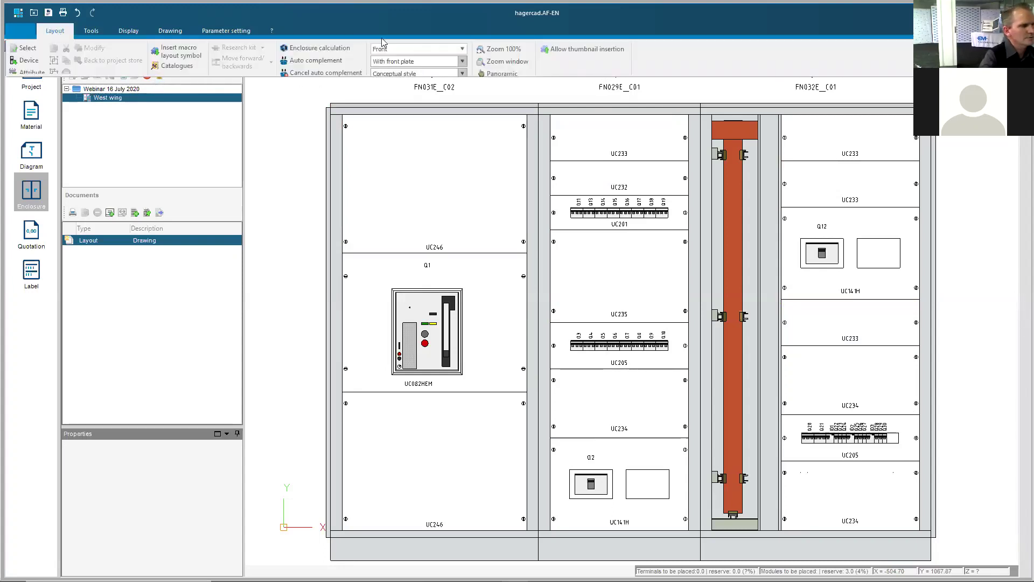
pyautogui.click(462, 49)
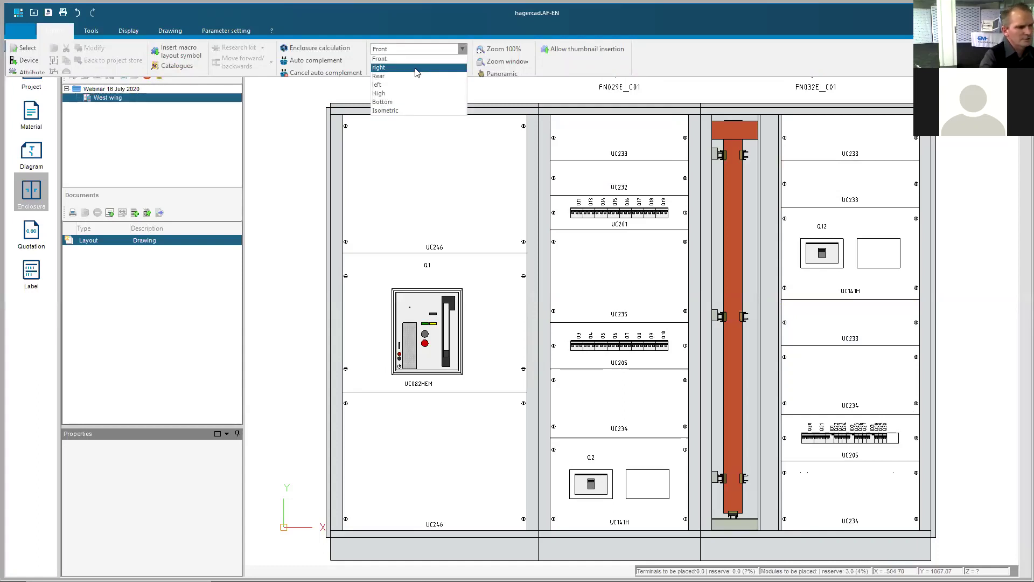
pyautogui.click(416, 67)
pyautogui.click(462, 49)
pyautogui.click(435, 97)
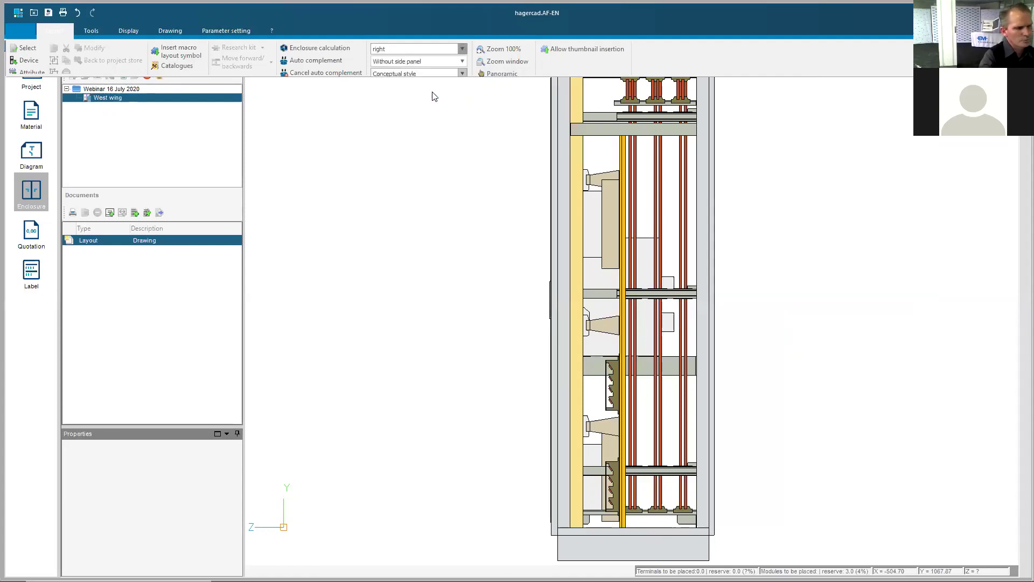
pyautogui.click(462, 49)
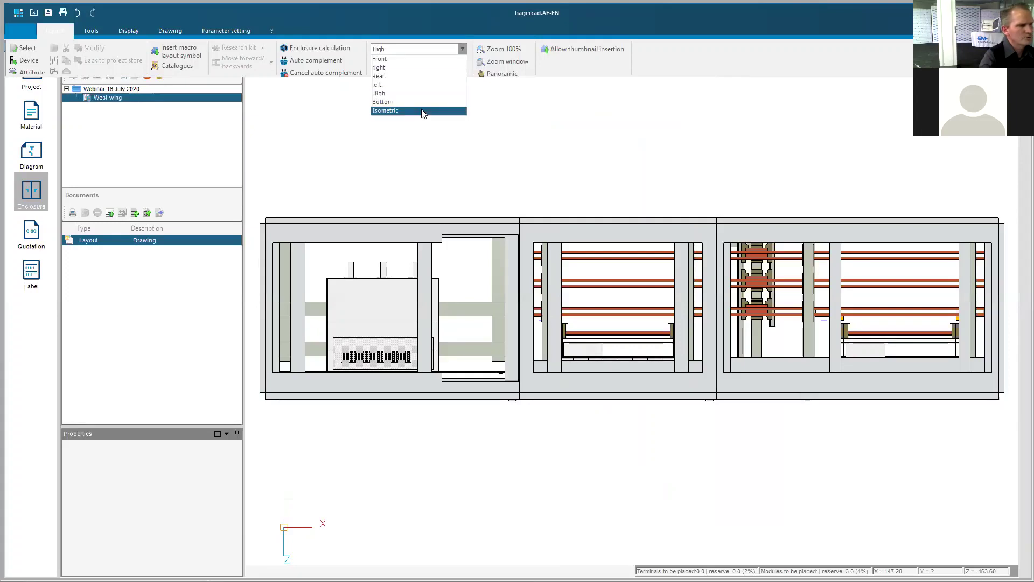
pyautogui.click(420, 112)
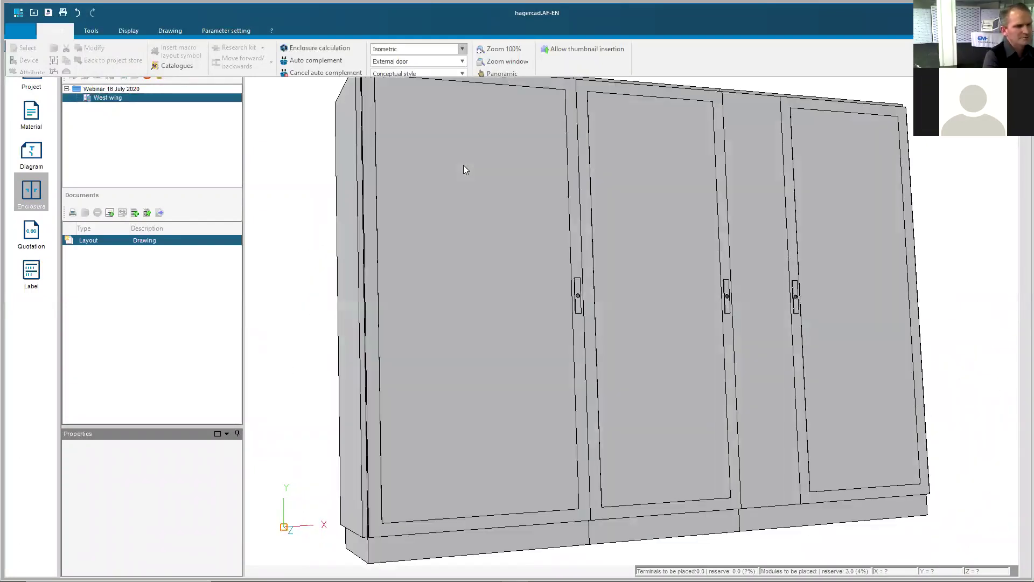
# - Inspect the isometric layout without front plate and return to the front view
pyautogui.click(461, 63)
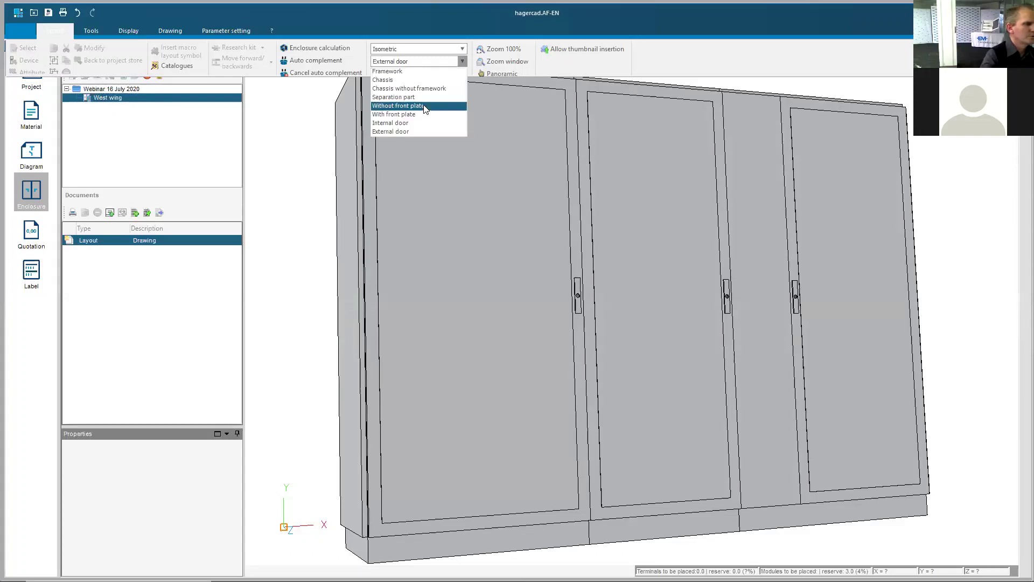
pyautogui.click(424, 106)
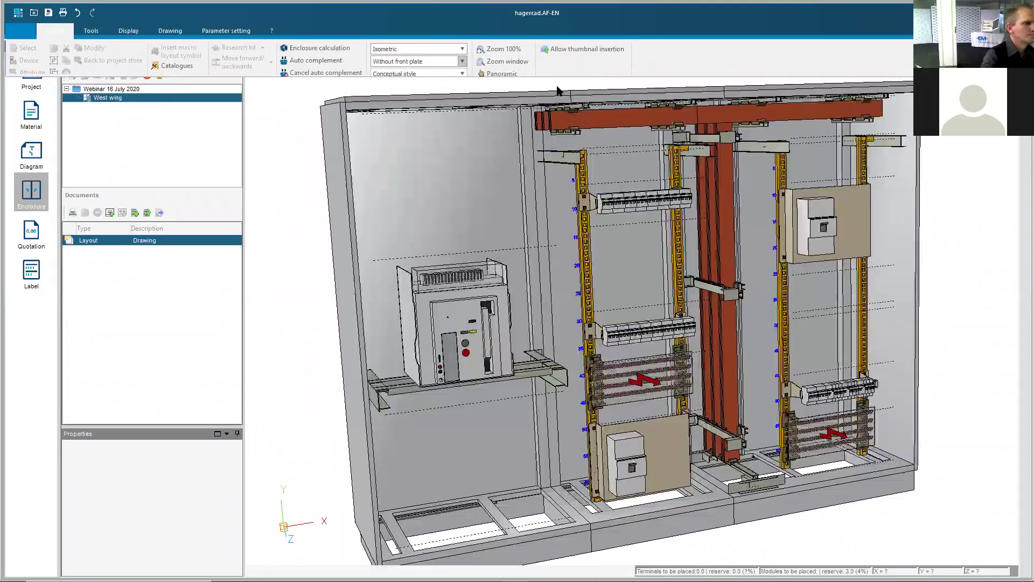
pyautogui.click(463, 49)
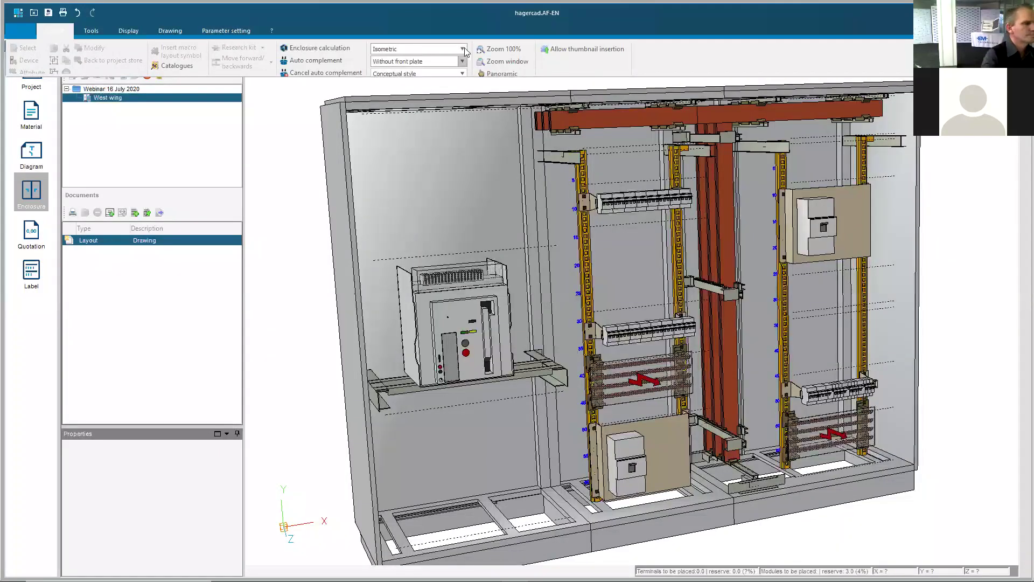
pyautogui.click(436, 63)
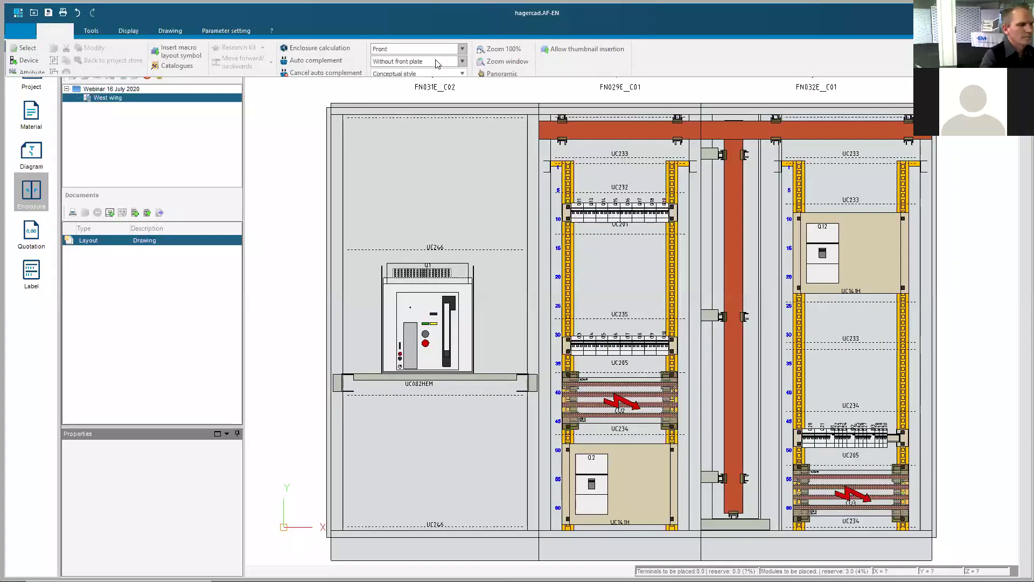
# - Compare the front view with front plate and with external door, ending on the display with front plate
pyautogui.click(464, 62)
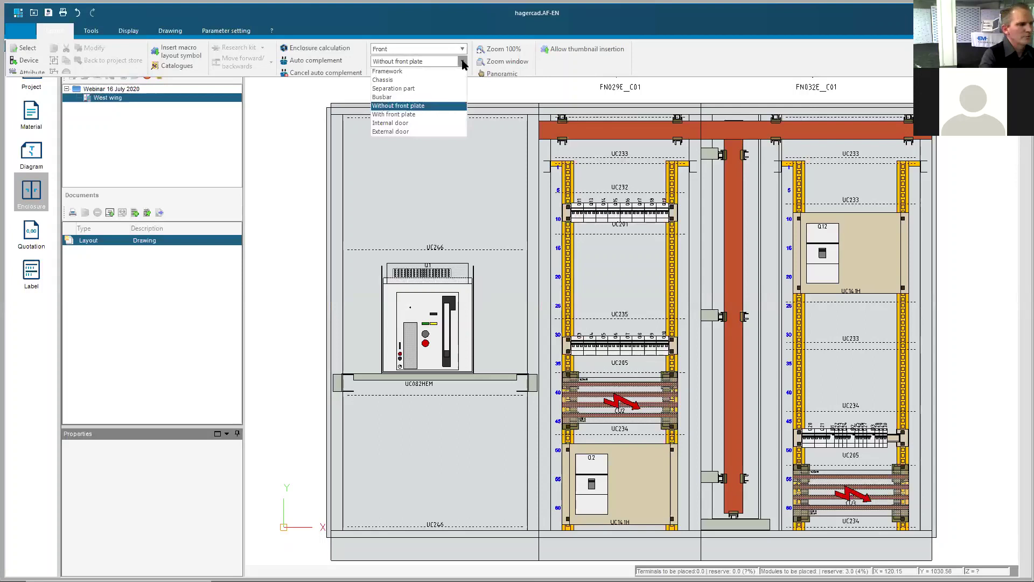
pyautogui.click(418, 115)
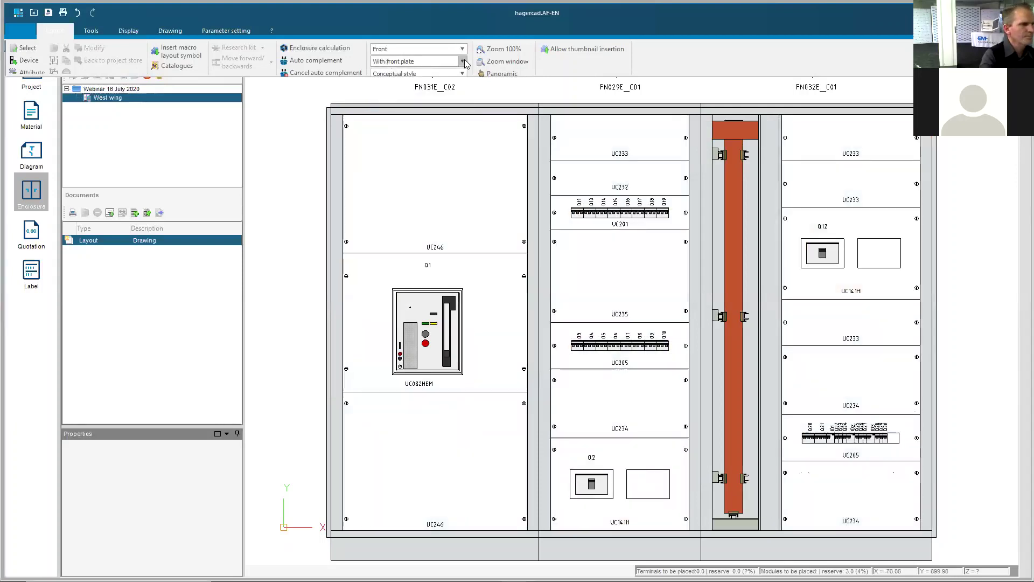
pyautogui.click(462, 63)
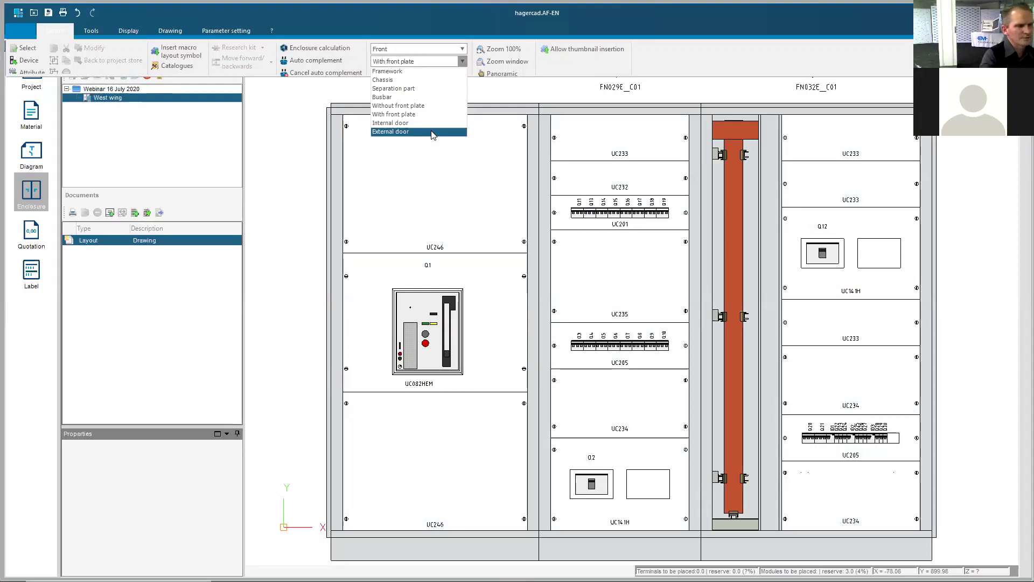
pyautogui.click(434, 134)
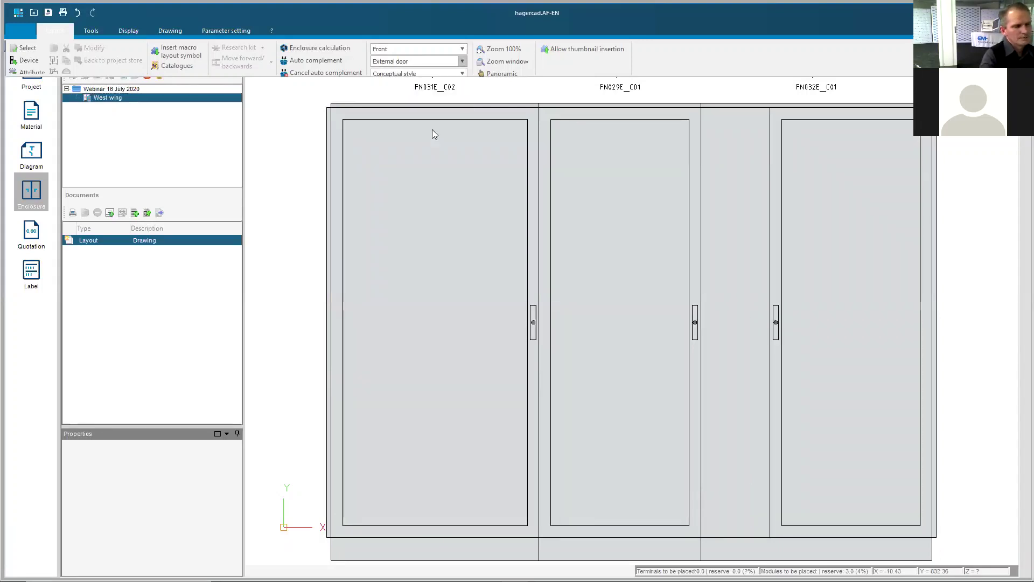
pyautogui.click(463, 62)
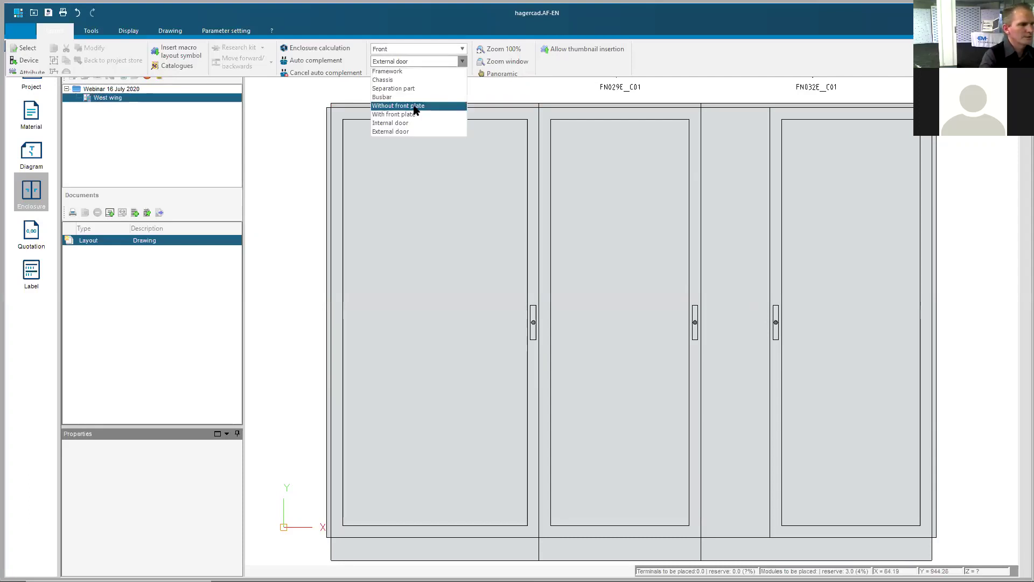
pyautogui.click(414, 115)
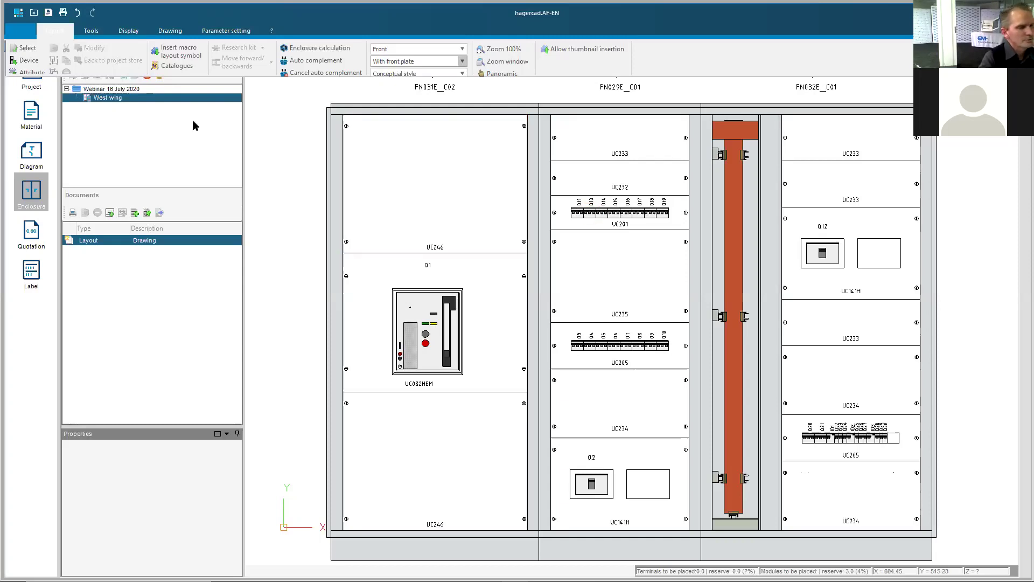
# - Print the West wing whole-location layouts Without front plate and External door closed, each as front and 3D perspective views
pyautogui.click(64, 14)
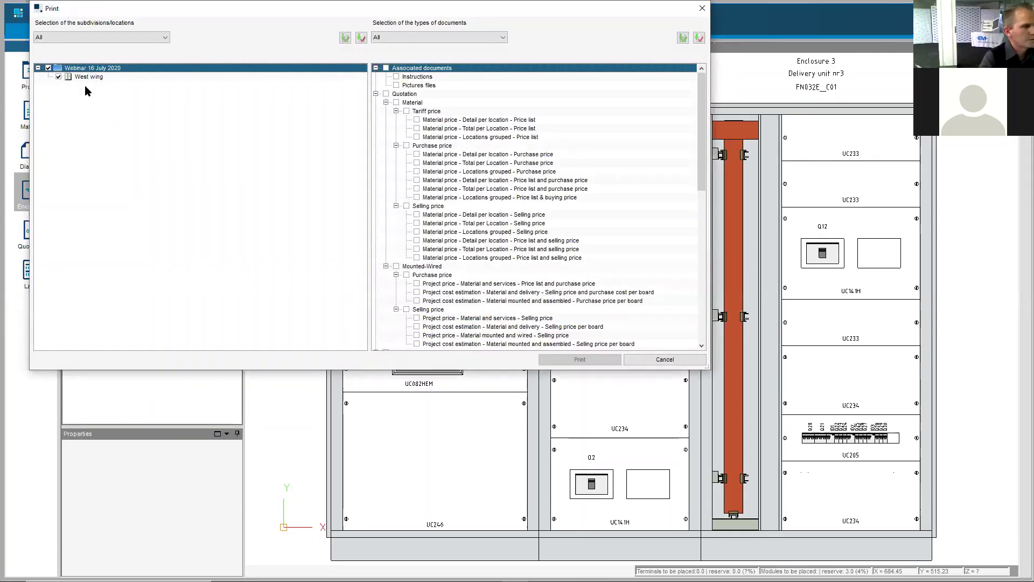
pyautogui.click(59, 77)
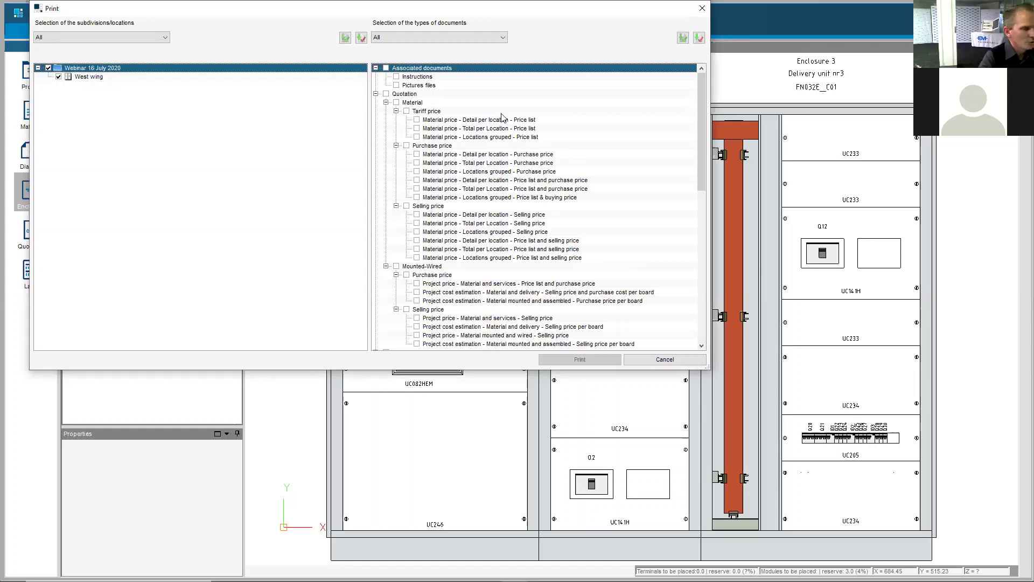
pyautogui.scroll(-5, 503, 119)
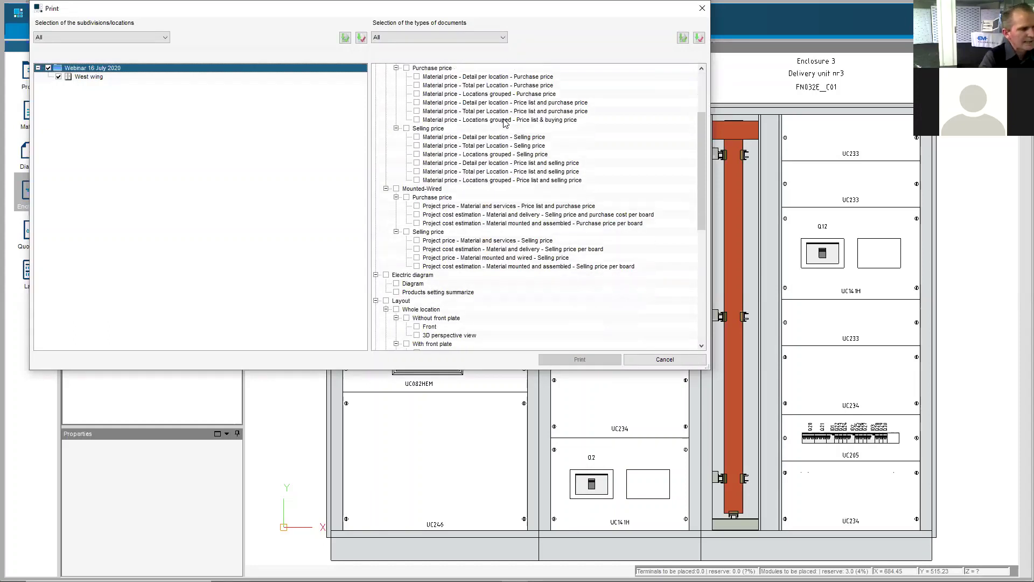
pyautogui.scroll(-3, 501, 131)
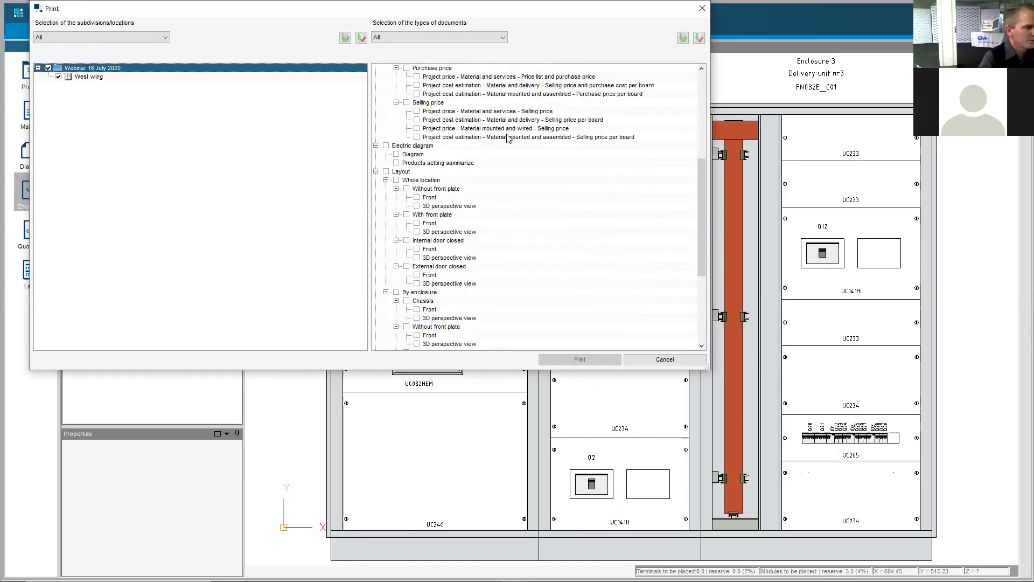
pyautogui.scroll(-1, 509, 138)
pyautogui.scroll(-1, 508, 135)
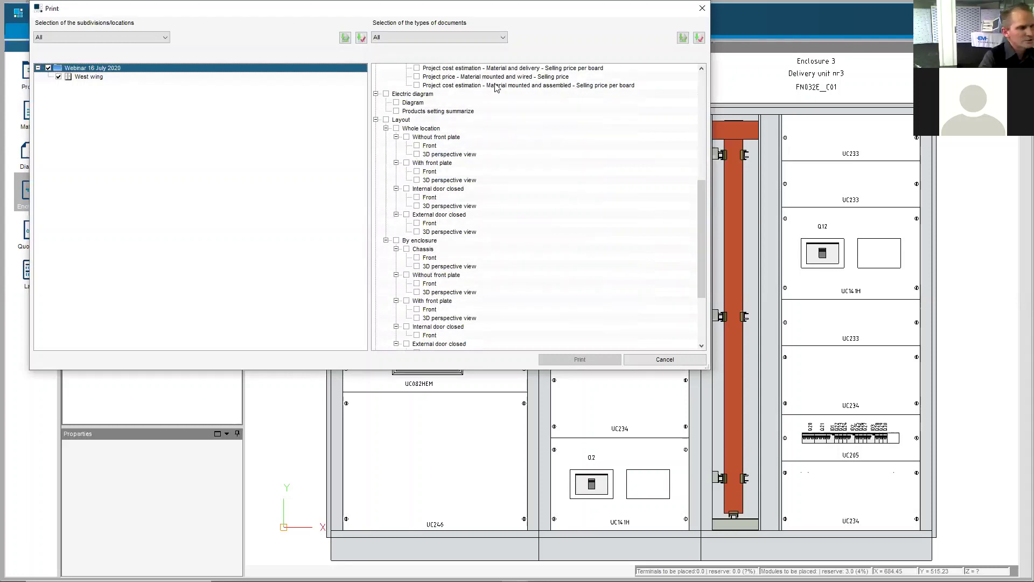
pyautogui.click(386, 121)
pyautogui.click(386, 121)
pyautogui.click(396, 129)
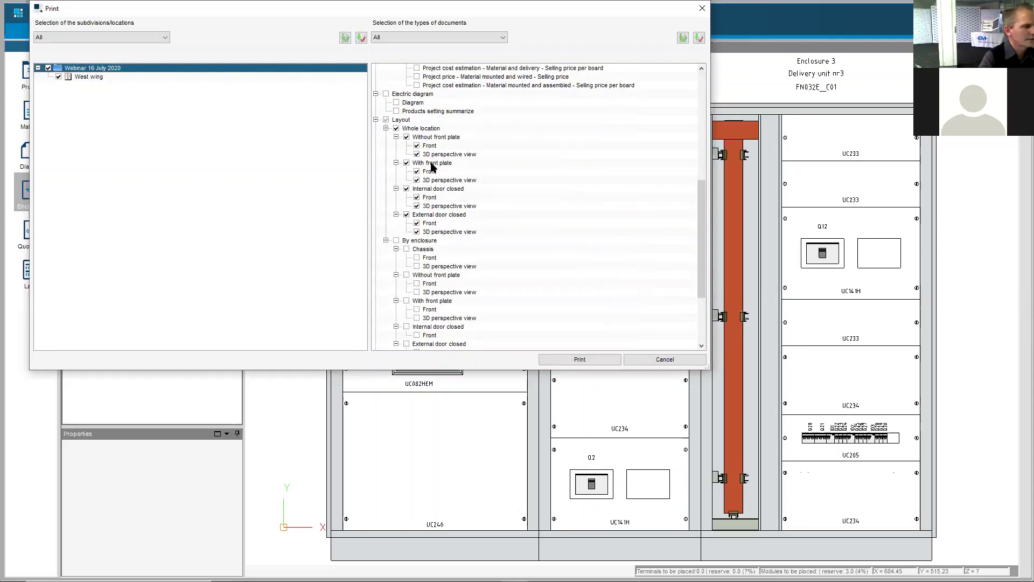
pyautogui.click(407, 189)
pyautogui.click(406, 164)
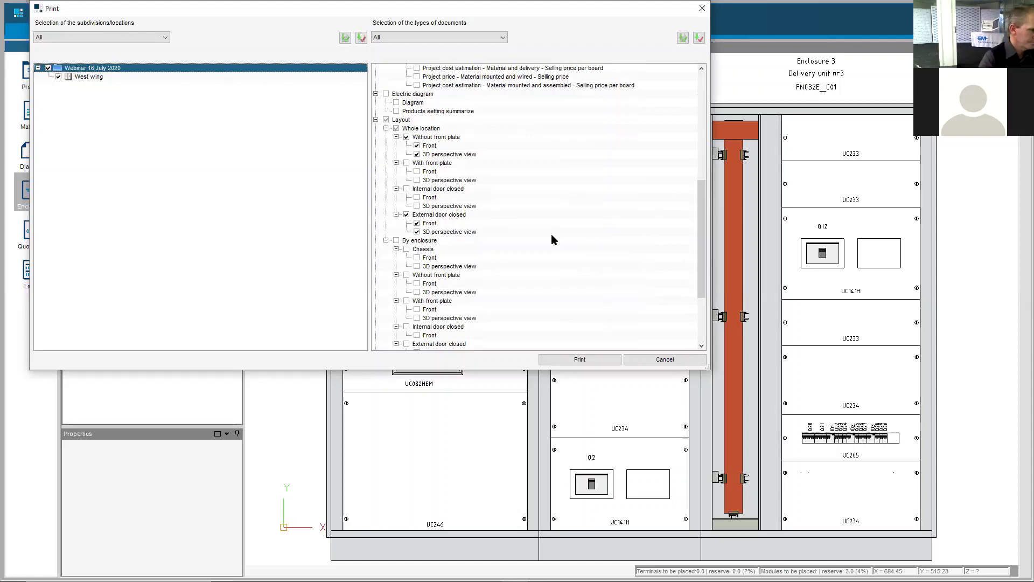
pyautogui.click(591, 364)
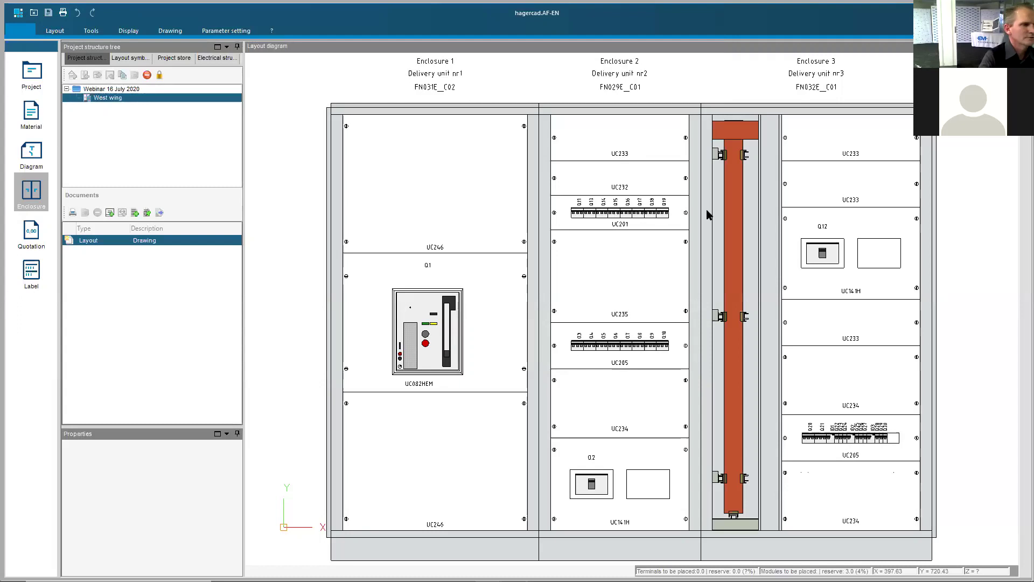
pyautogui.click(650, 165)
pyautogui.click(554, 153)
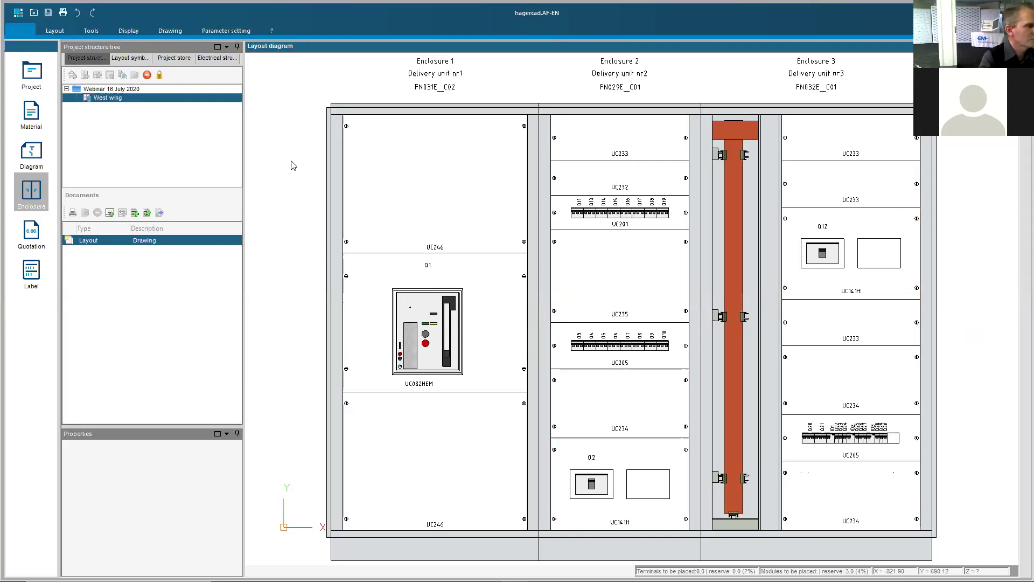
# - Review the West wing quotation with its export options and the marking labels, including the properties of the Q1 label
pyautogui.click(29, 235)
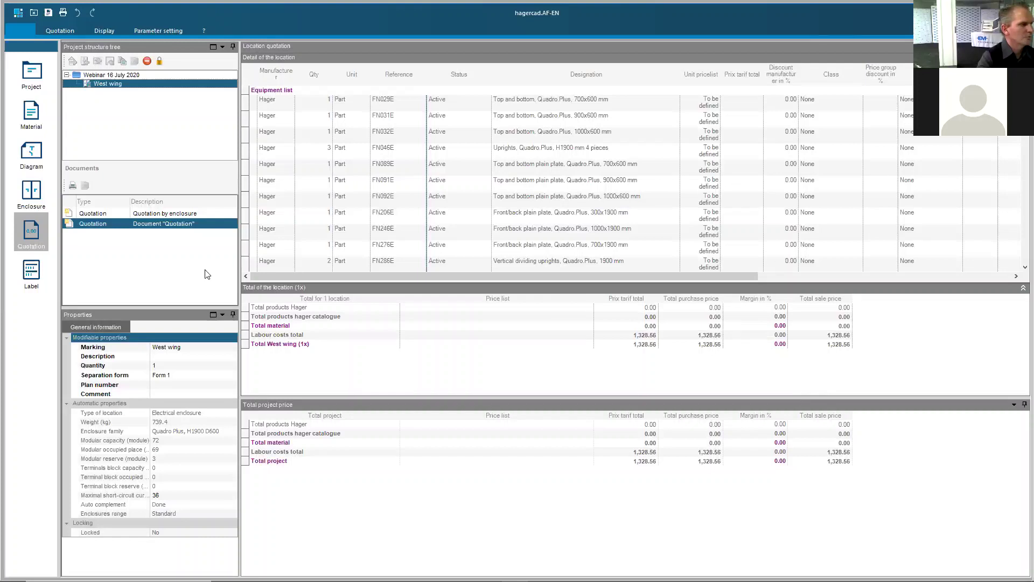
pyautogui.click(64, 30)
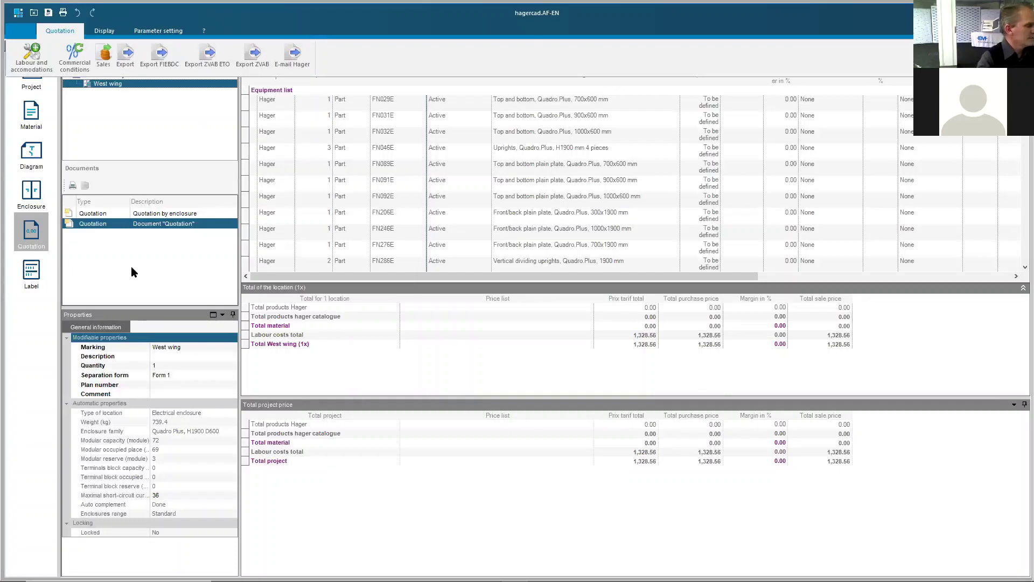
pyautogui.click(32, 275)
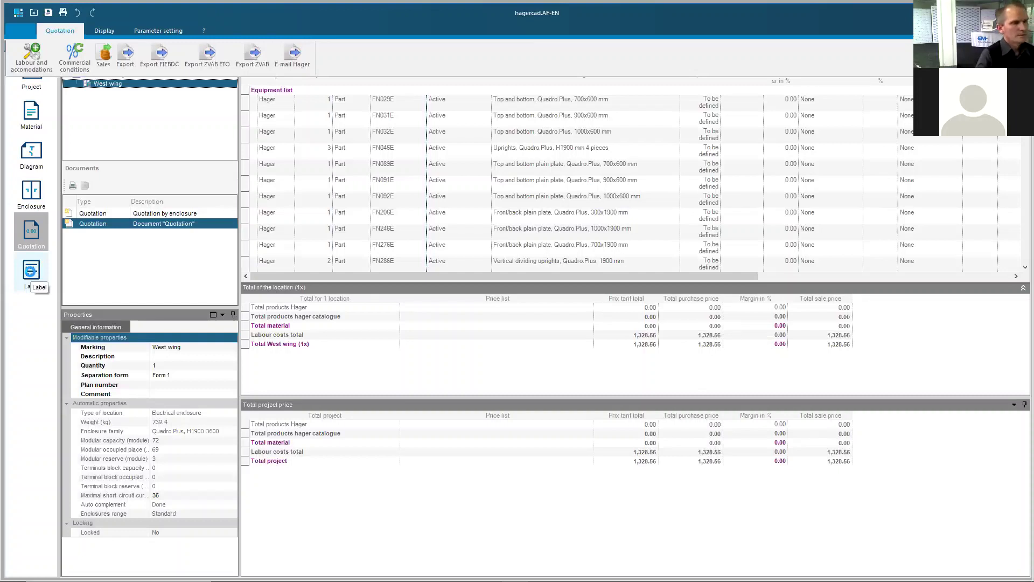
pyautogui.click(30, 270)
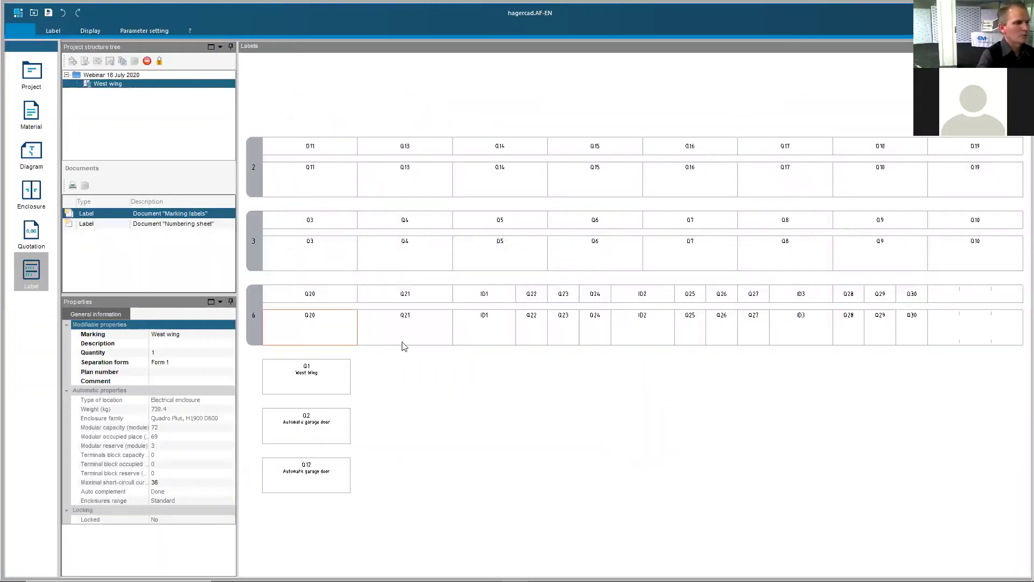
pyautogui.click(463, 393)
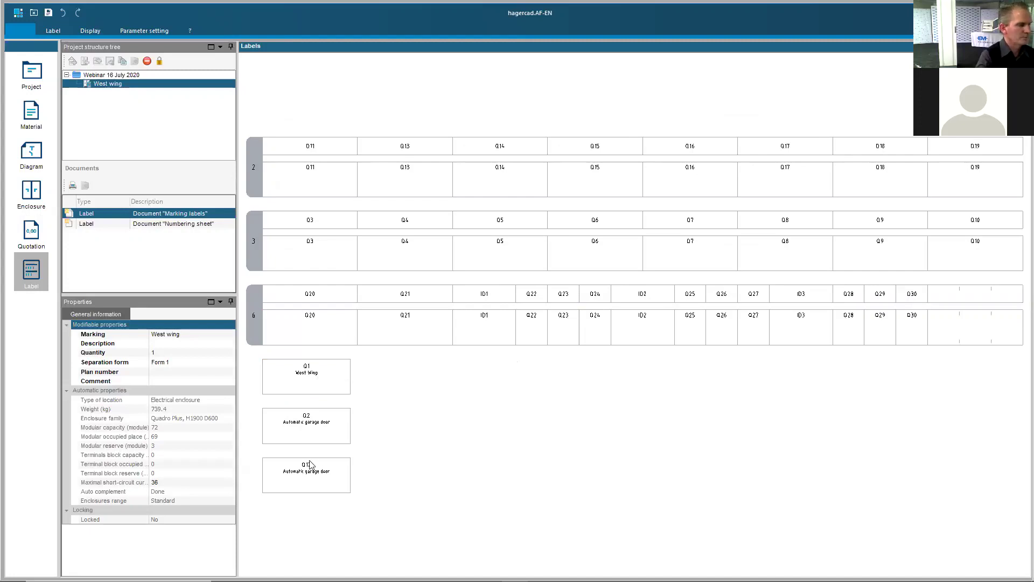
pyautogui.click(319, 376)
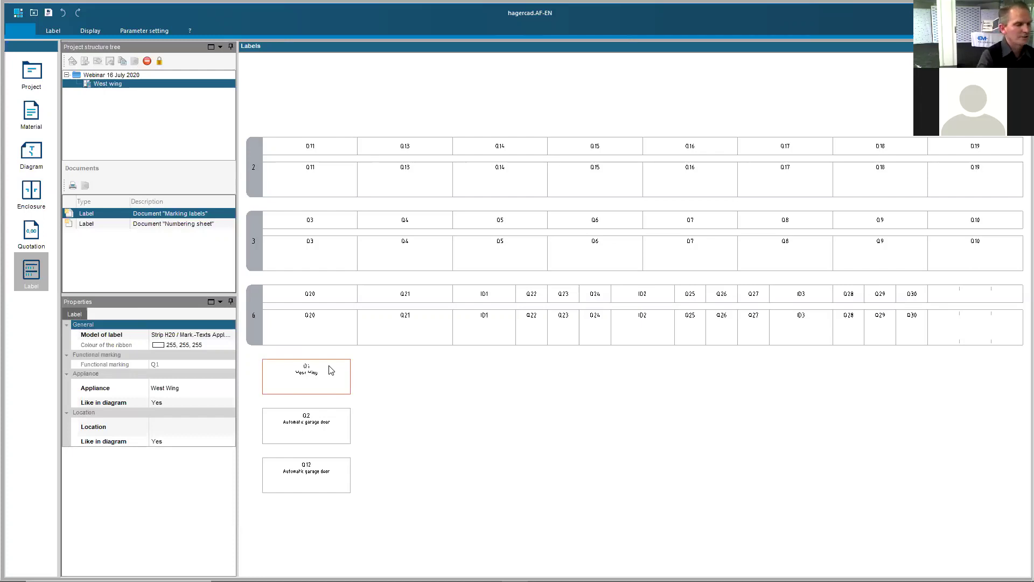
pyautogui.moveTo(331, 369); pyautogui.dragTo(382, 429)
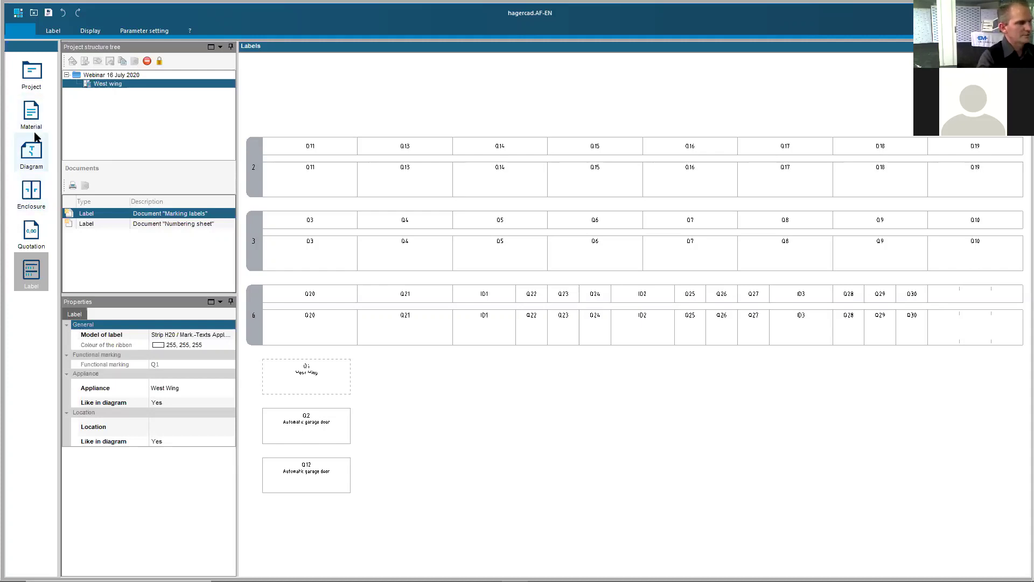
# - Add a new board named DB 1 with quantity 1 to the Webinar 16 July 2020 project
pyautogui.click(102, 75)
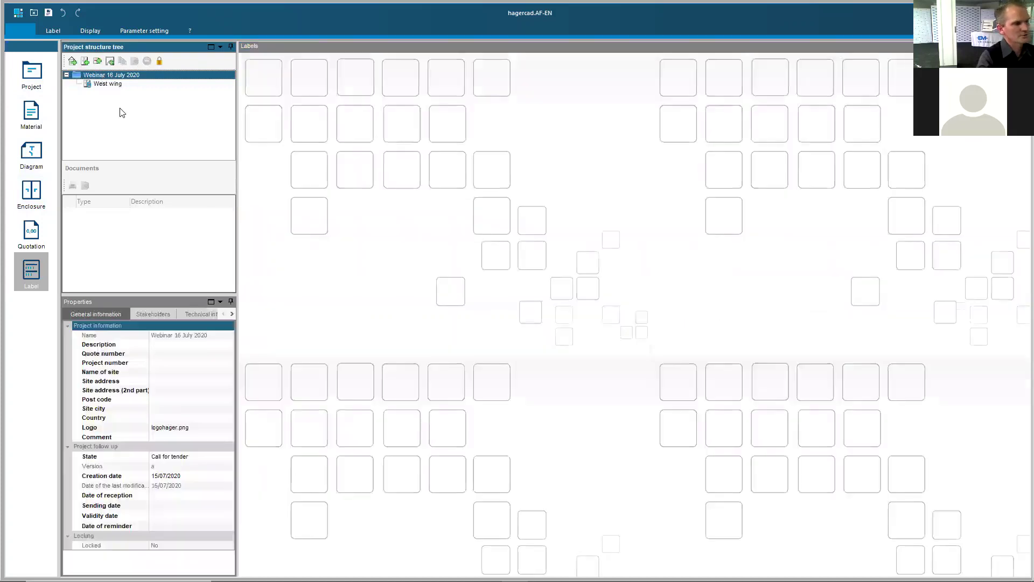
pyautogui.click(85, 61)
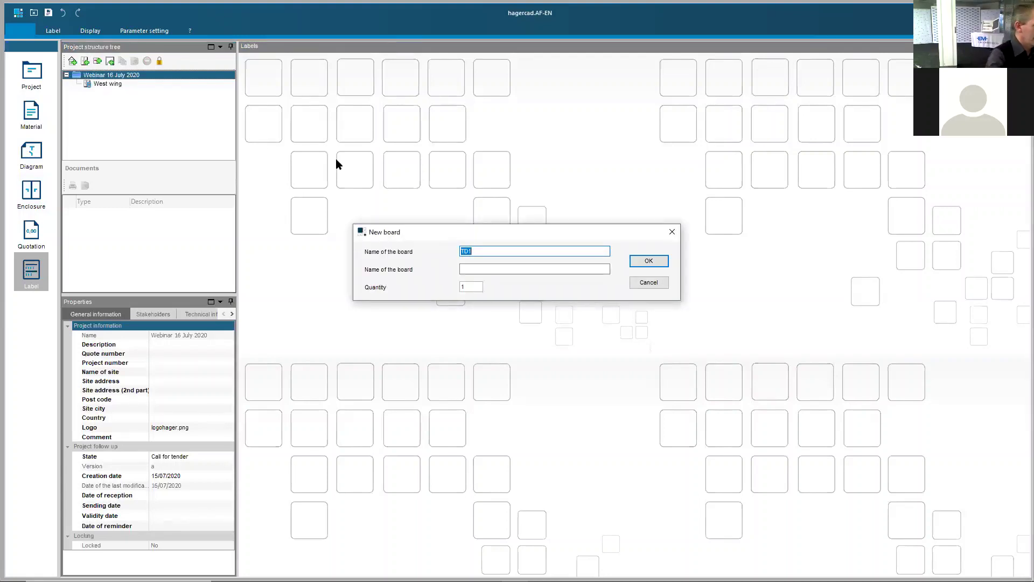
pyautogui.write('DB 1')
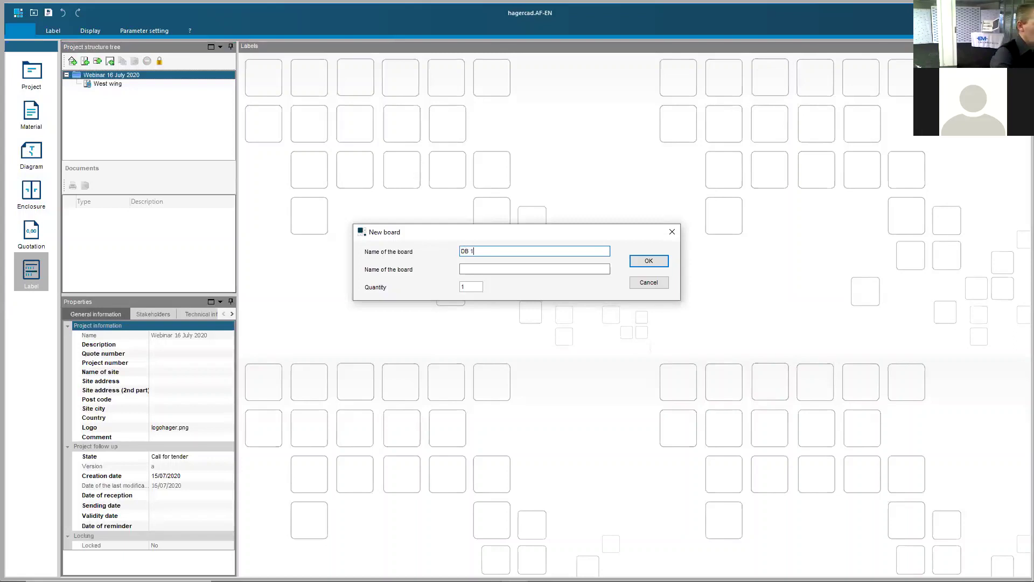
pyautogui.click(649, 261)
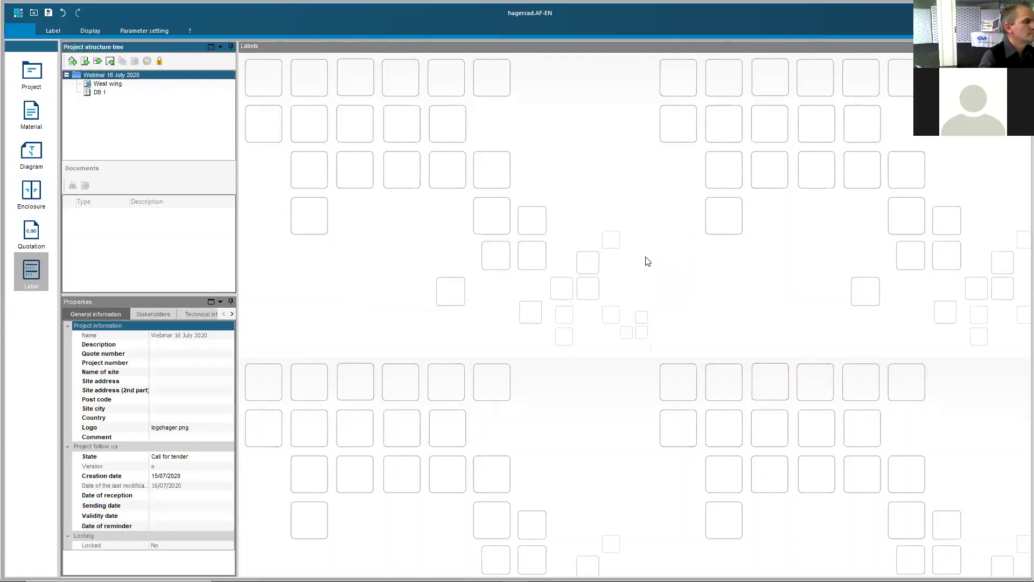
# - Create the enclosure layout diagram for board DB 1 with the Standard enclosure type
pyautogui.click(101, 93)
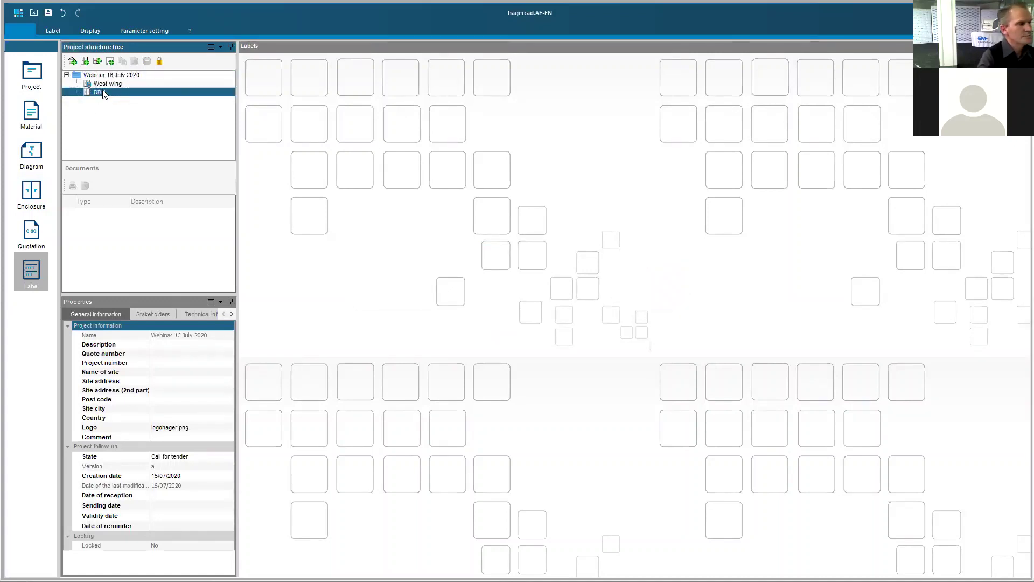
pyautogui.click(29, 195)
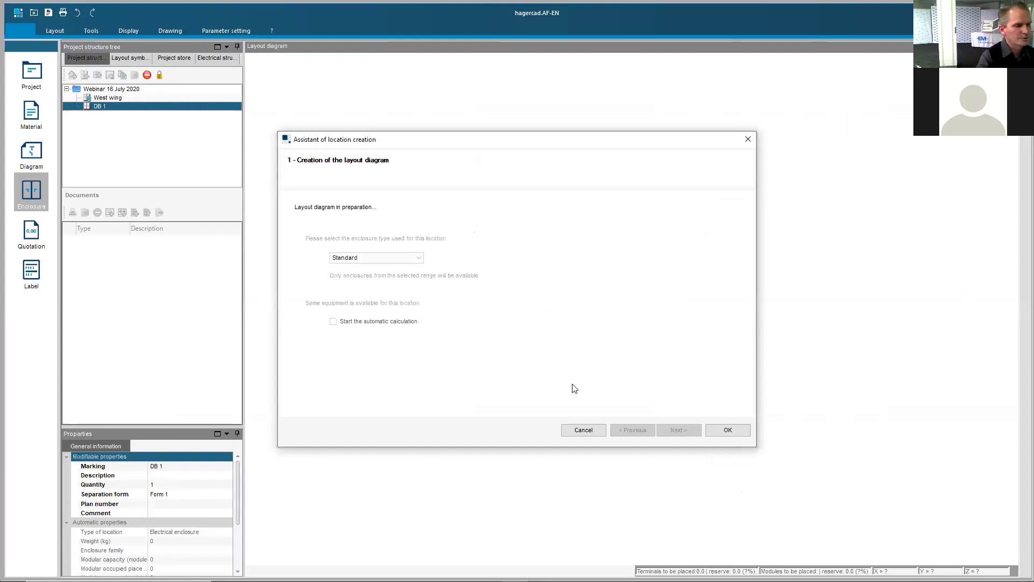
pyautogui.click(727, 430)
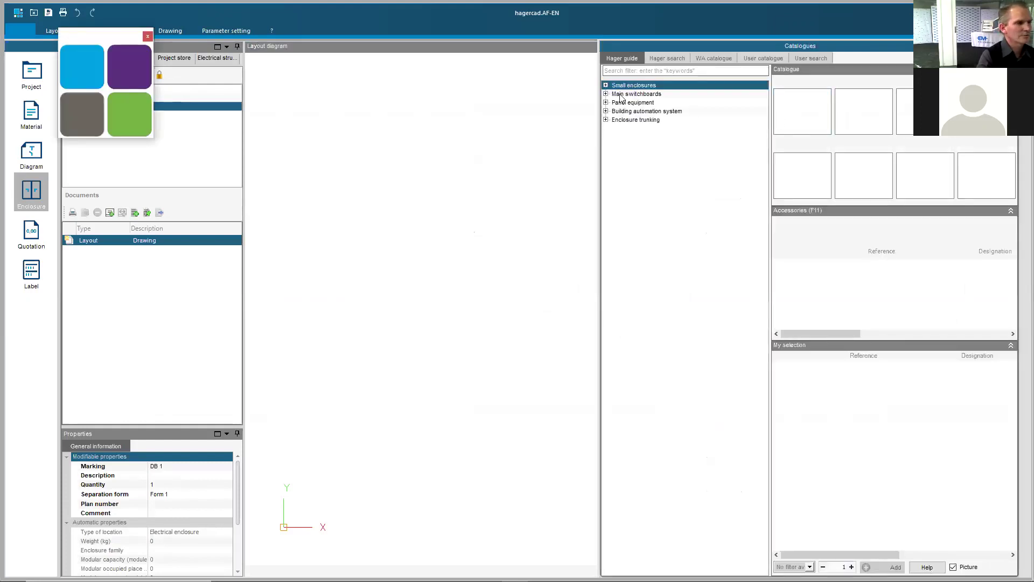
# - Choose Quadro+ cell among the main switchboard cabinets in the Hager guide catalogue
pyautogui.click(605, 94)
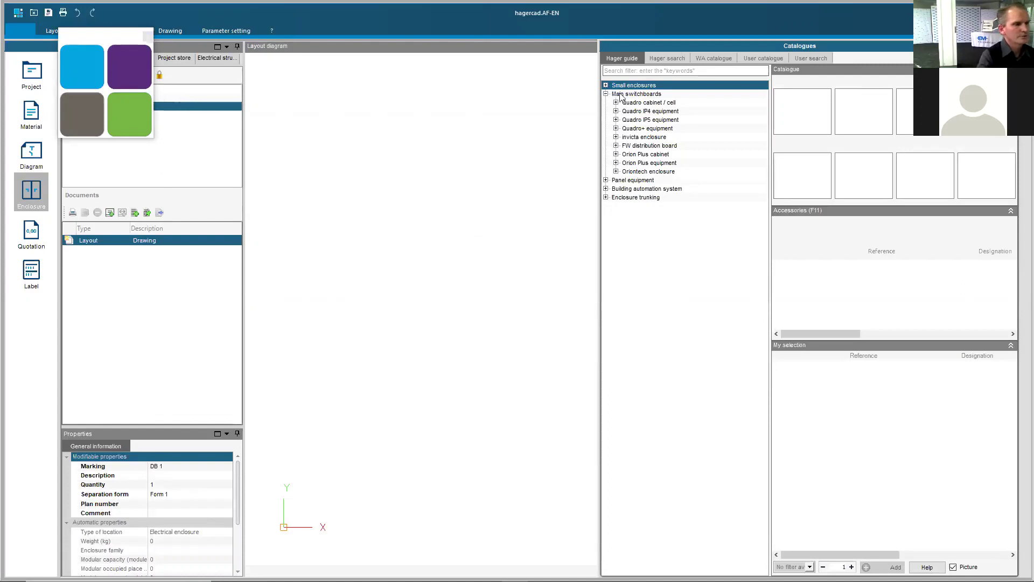
pyautogui.click(606, 85)
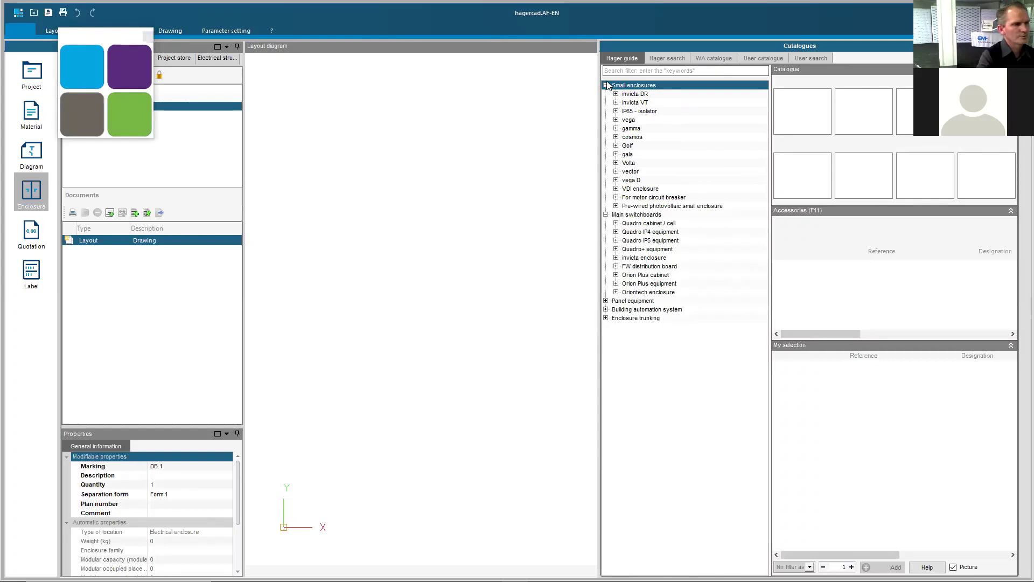
pyautogui.click(606, 85)
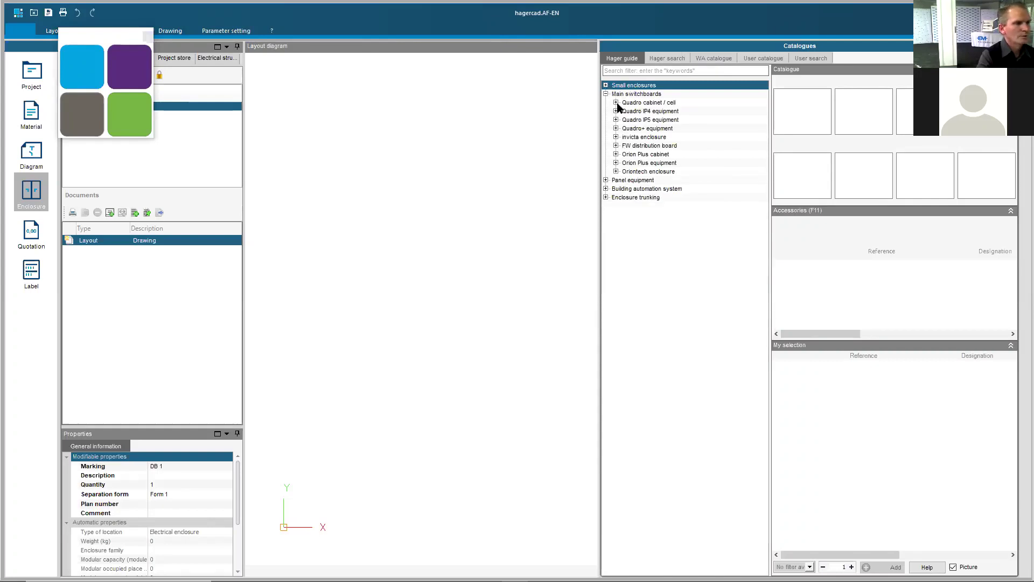
pyautogui.click(616, 103)
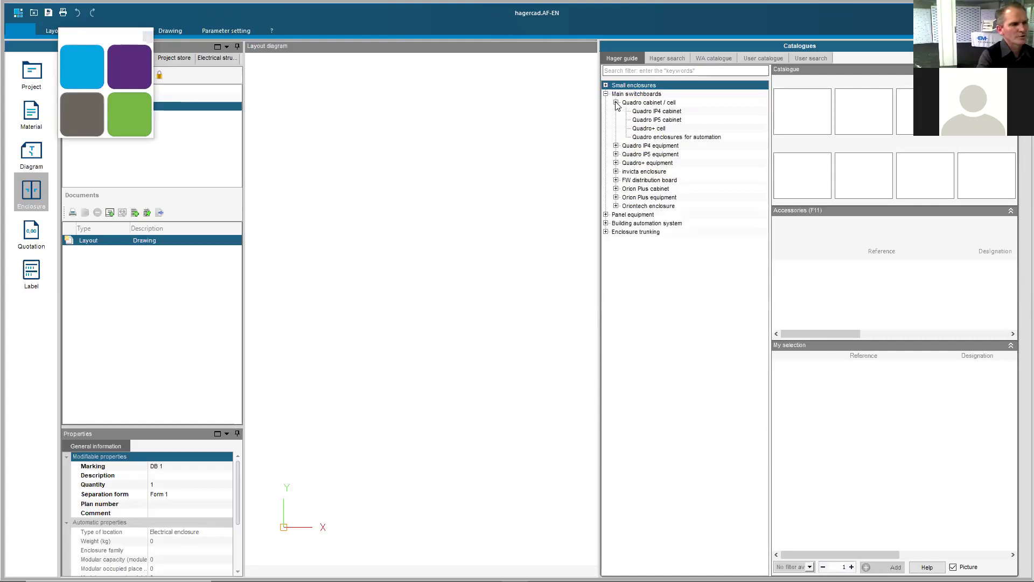
pyautogui.click(644, 130)
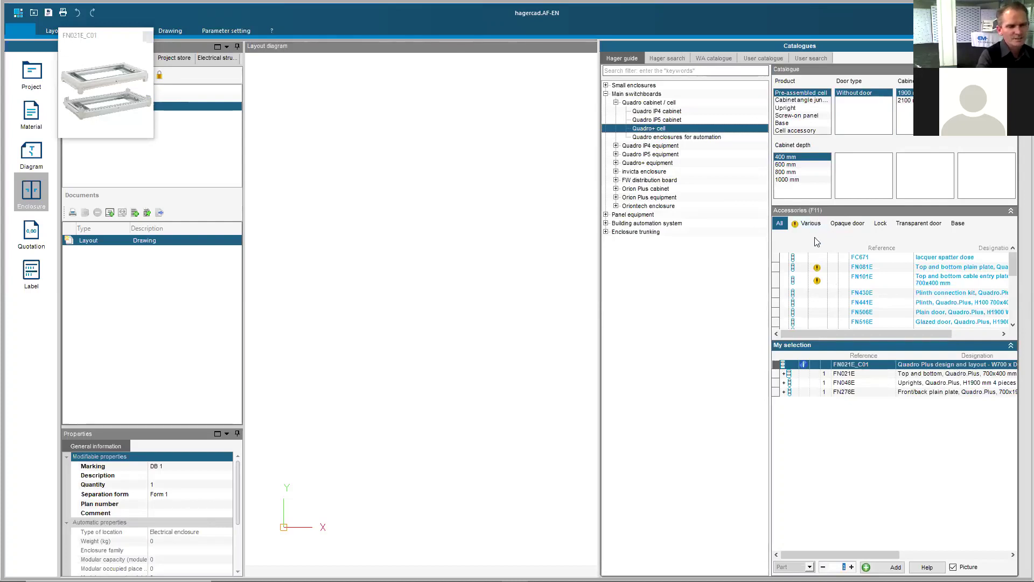
# - Include the 700x400 mm top and bottom plain plate FN081E as an accessory of the cell
pyautogui.click(927, 269)
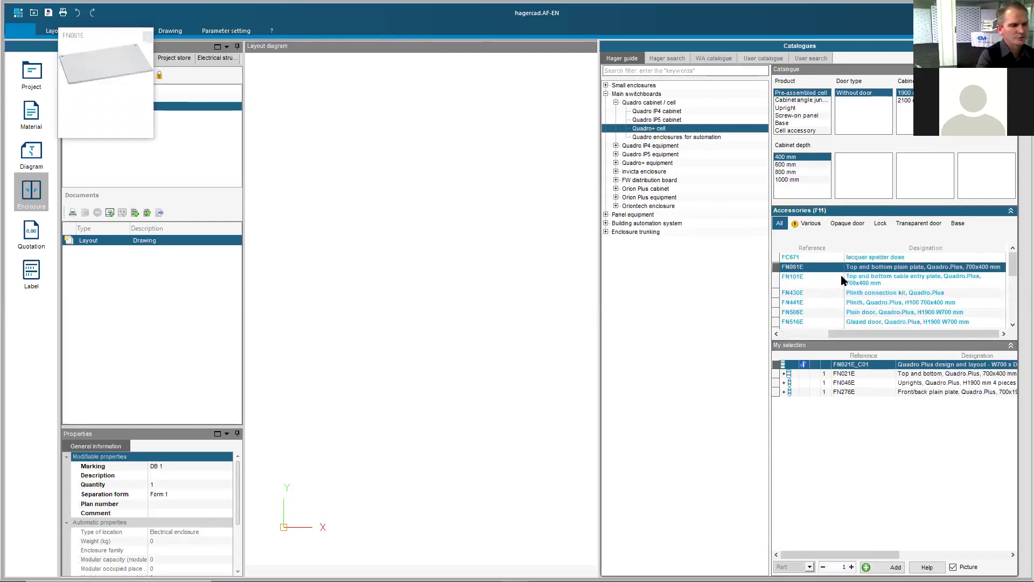
pyautogui.moveTo(894, 332); pyautogui.dragTo(837, 335)
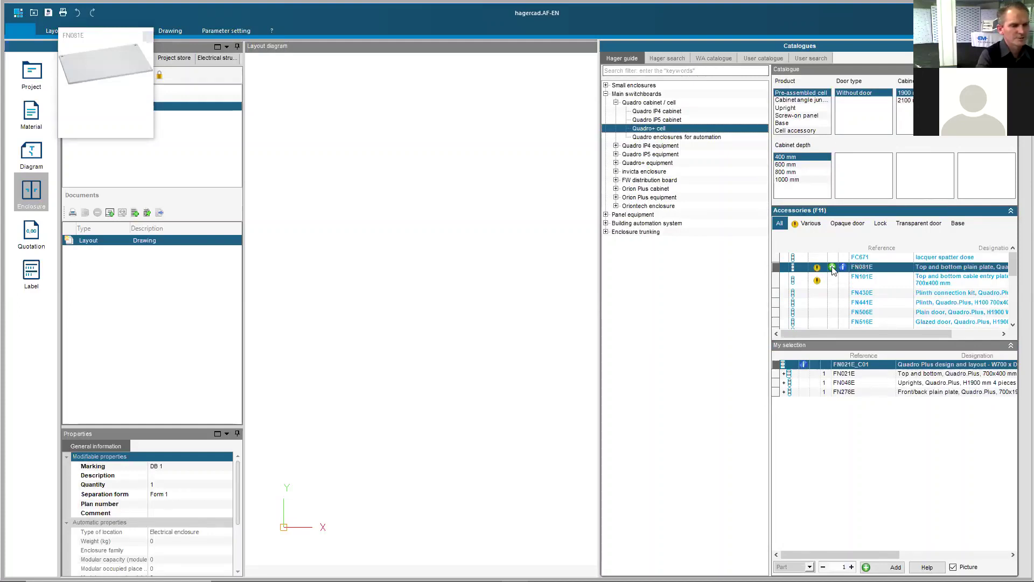
pyautogui.click(832, 268)
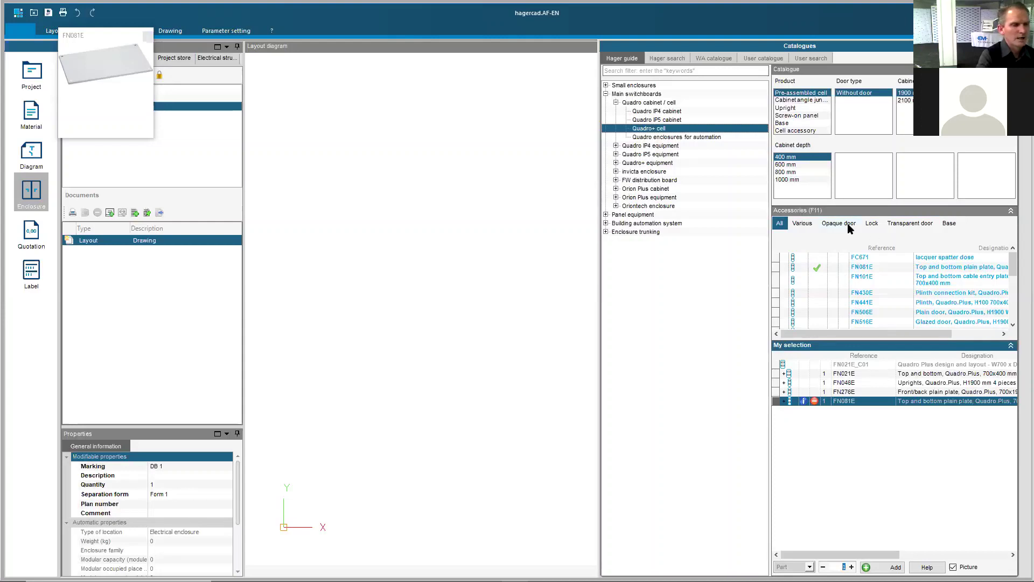
# - Include the transparent door FN516E and the 700x400 mm plinth FN441E as accessories of the cell
pyautogui.click(905, 224)
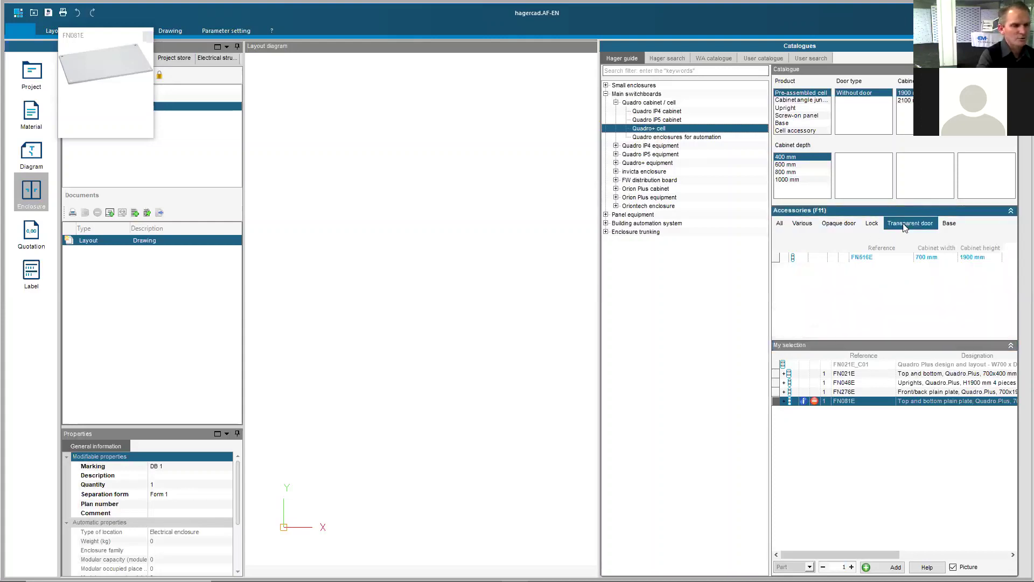
pyautogui.click(833, 257)
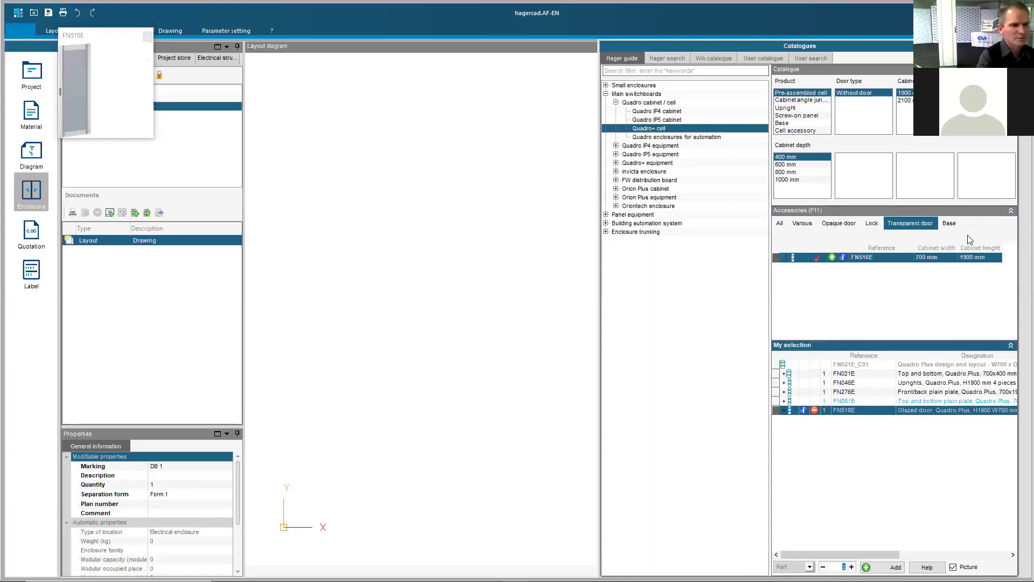
pyautogui.click(949, 224)
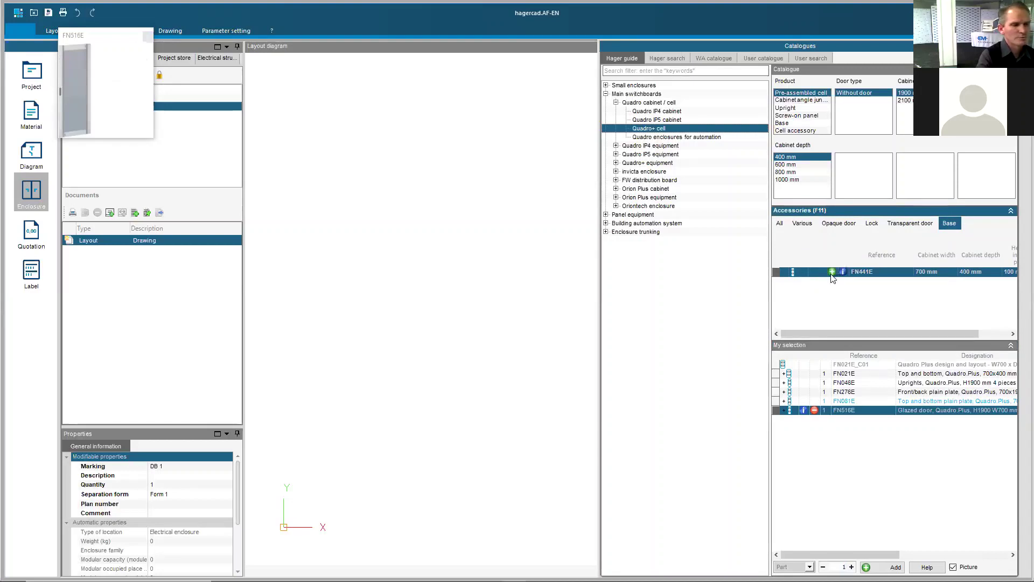
pyautogui.click(832, 272)
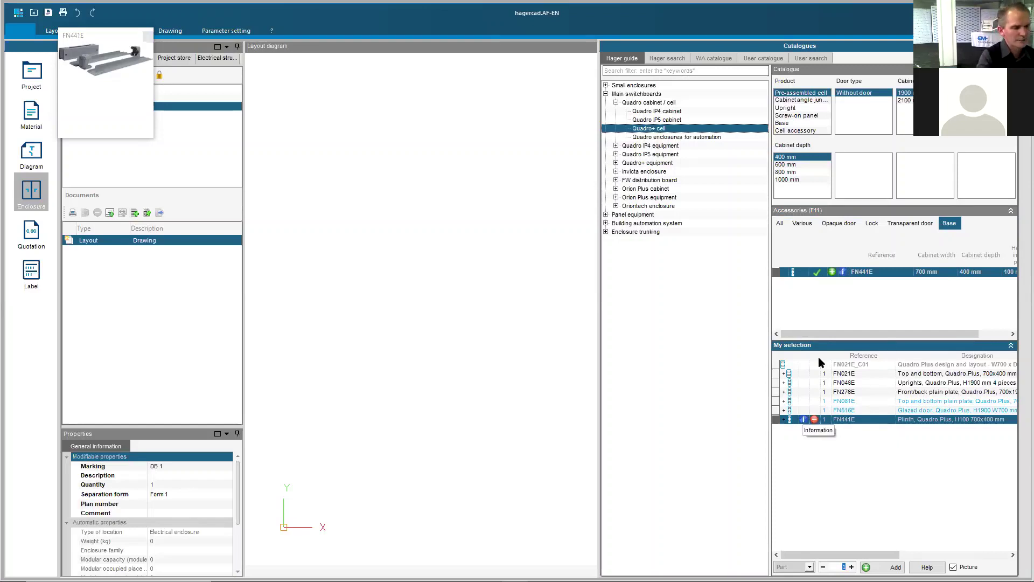
# - Add the configured Quadro+ cell with its accessories to the selection's drawing and place it in DB 1's layout diagram
pyautogui.click(882, 567)
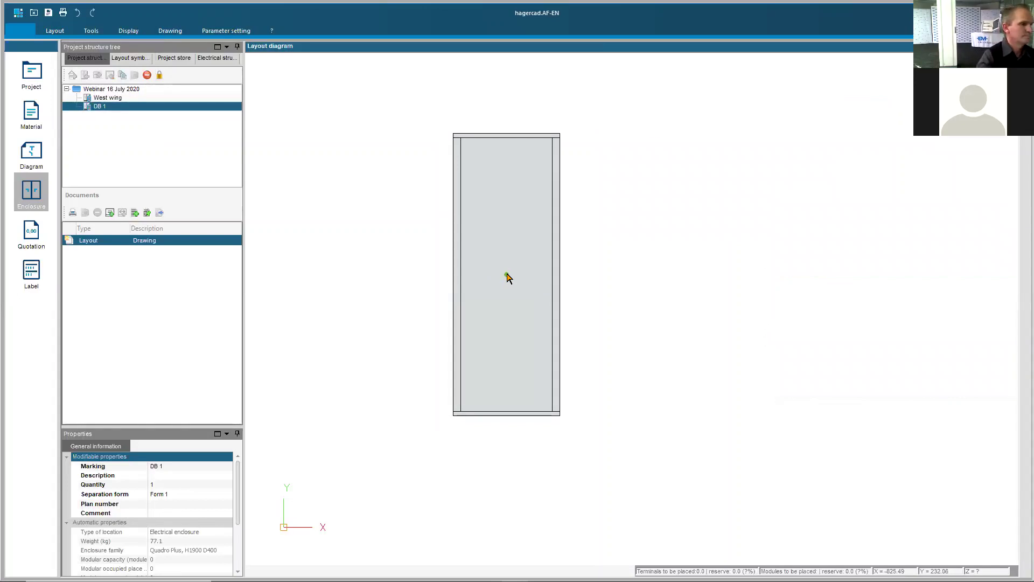
pyautogui.scroll(2, 581, 242)
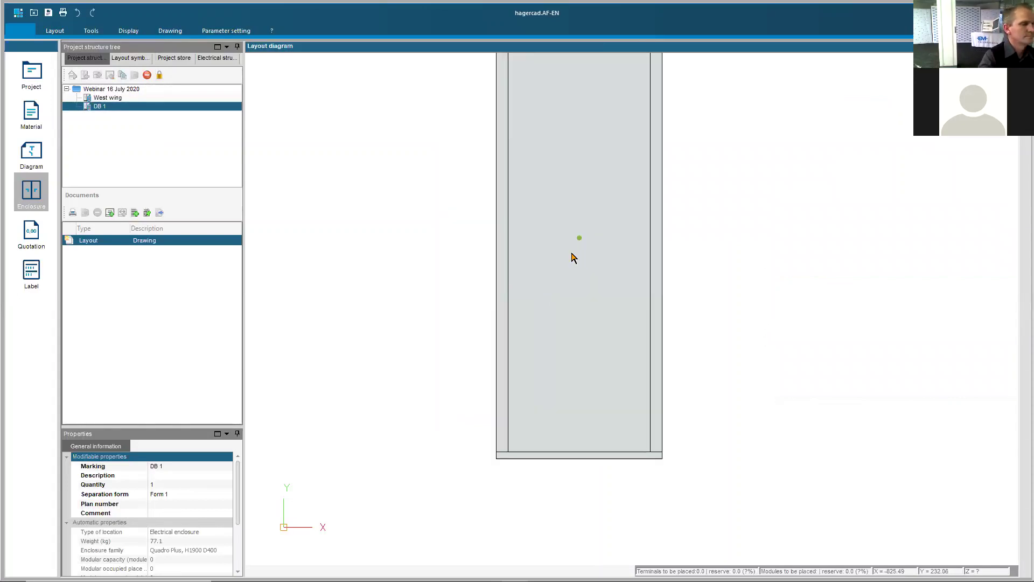
pyautogui.click(544, 298)
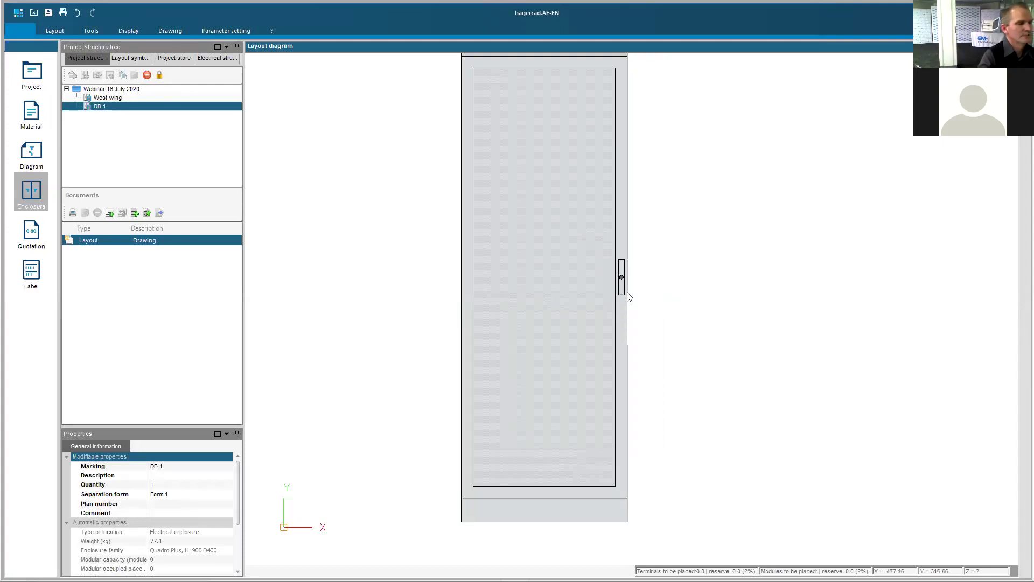
# - Set the enclosure's display level in the layout diagram to Without front plate
pyautogui.click(56, 30)
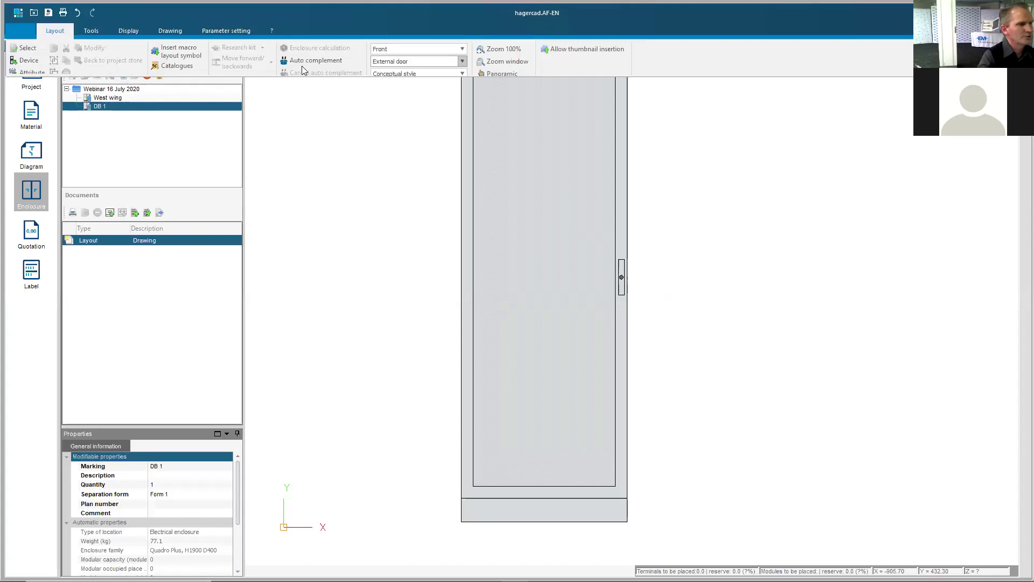
pyautogui.click(463, 62)
pyautogui.click(424, 107)
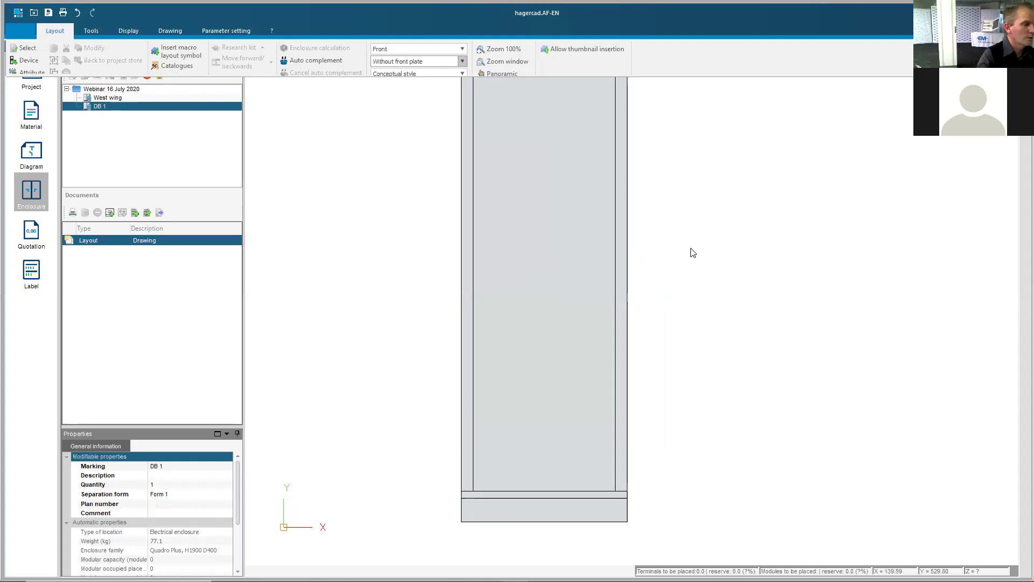
# - Find the moulded case circuit breaker HHB250Z by reference in the Hager catalogue and place it beside the enclosure
pyautogui.click(809, 144)
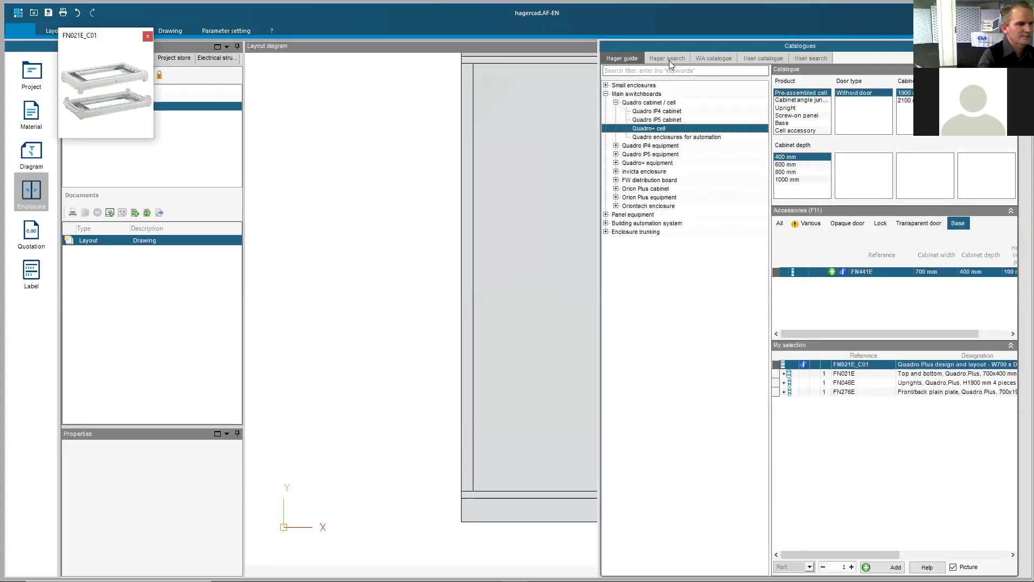
pyautogui.click(668, 58)
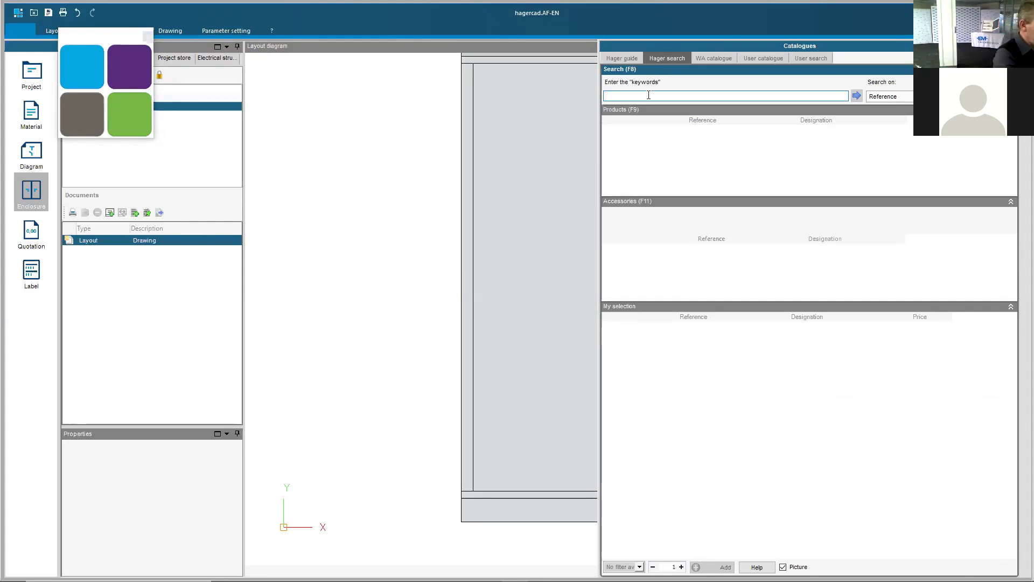
pyautogui.write('hhb250z')
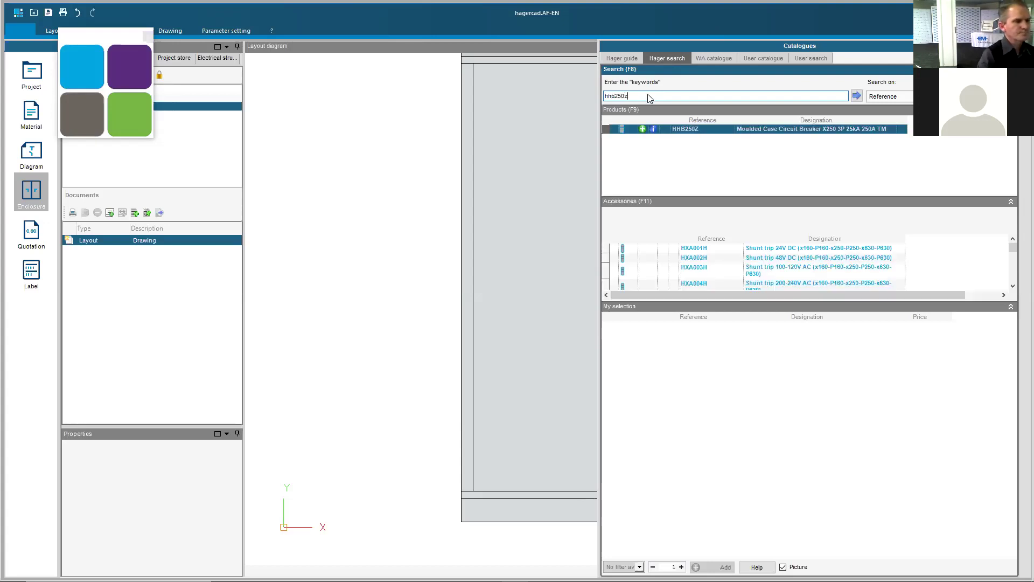
pyautogui.click(639, 147)
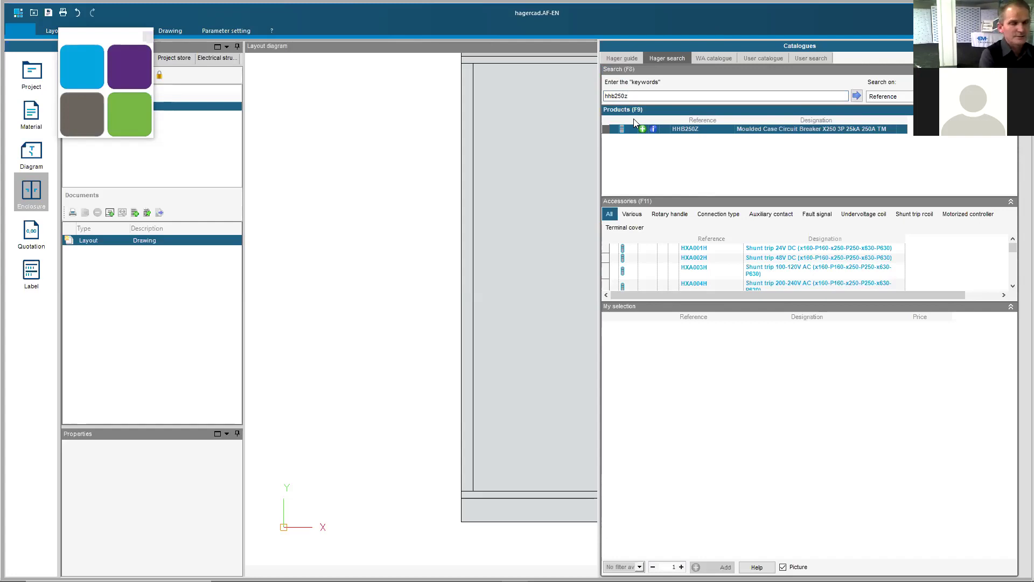
pyautogui.click(441, 426)
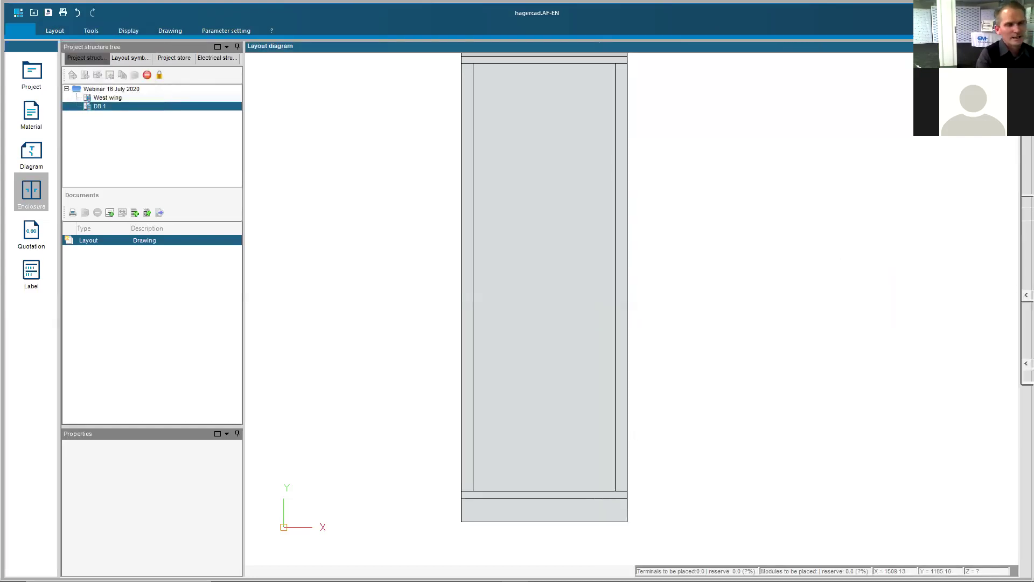
pyautogui.moveTo(1027, 242)
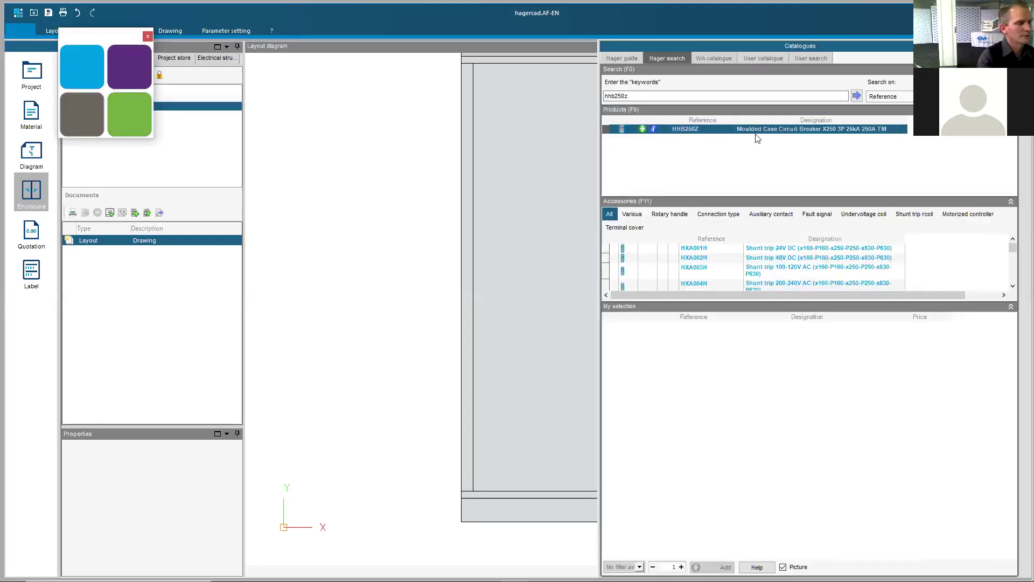
pyautogui.click(642, 129)
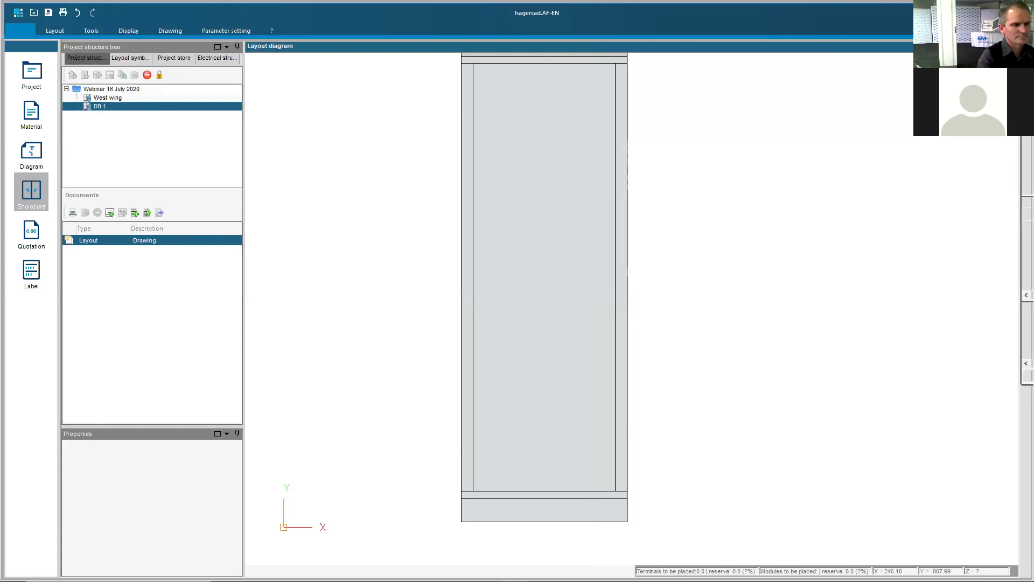
pyautogui.moveTo(1028, 295)
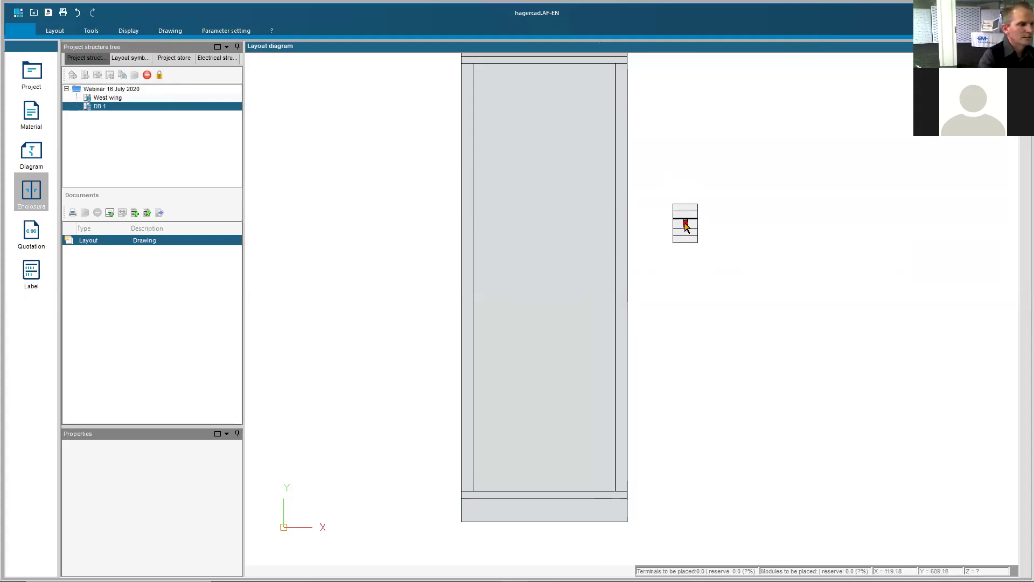
pyautogui.click(685, 227)
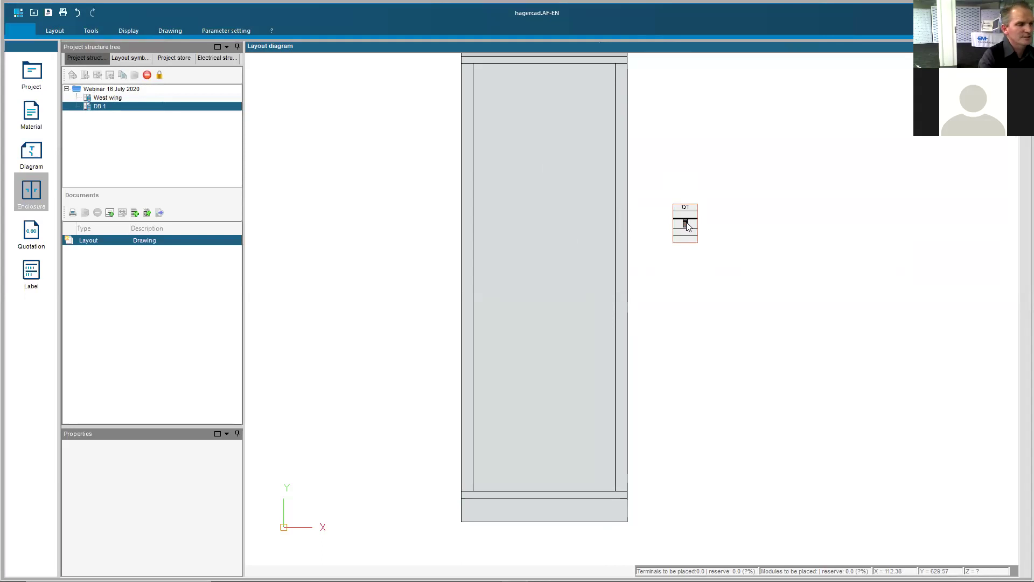
# - Search for a fitted kit for the placed circuit breaker and select the vertical MCCB kit UC021H
pyautogui.rightClick(686, 226)
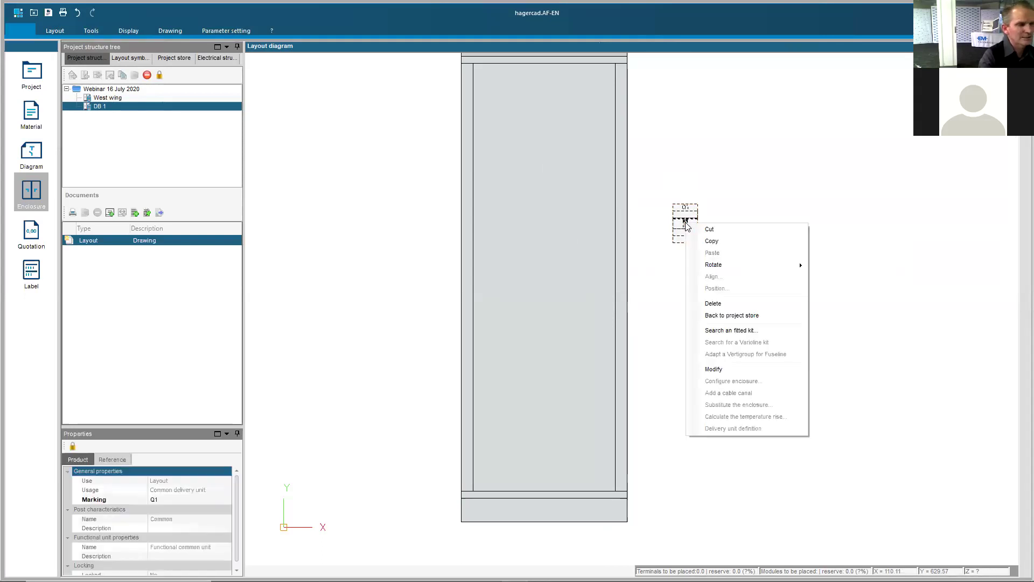
pyautogui.click(723, 331)
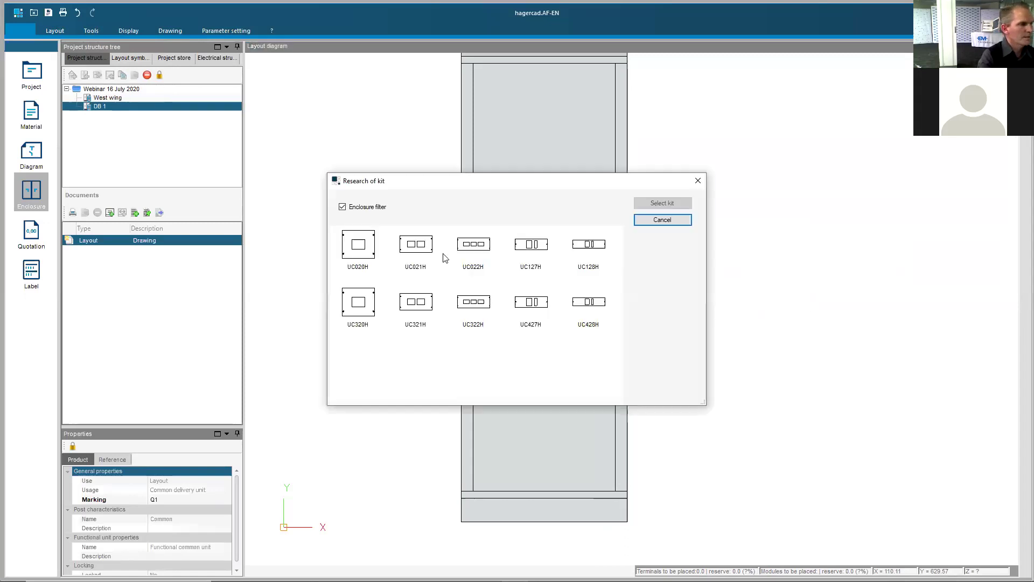
pyautogui.click(407, 253)
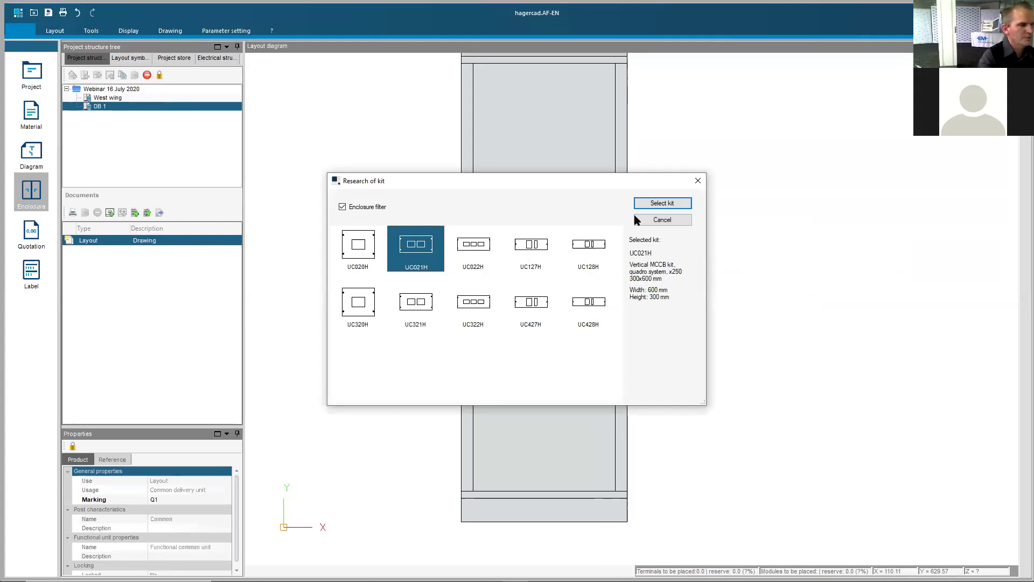
pyautogui.click(665, 205)
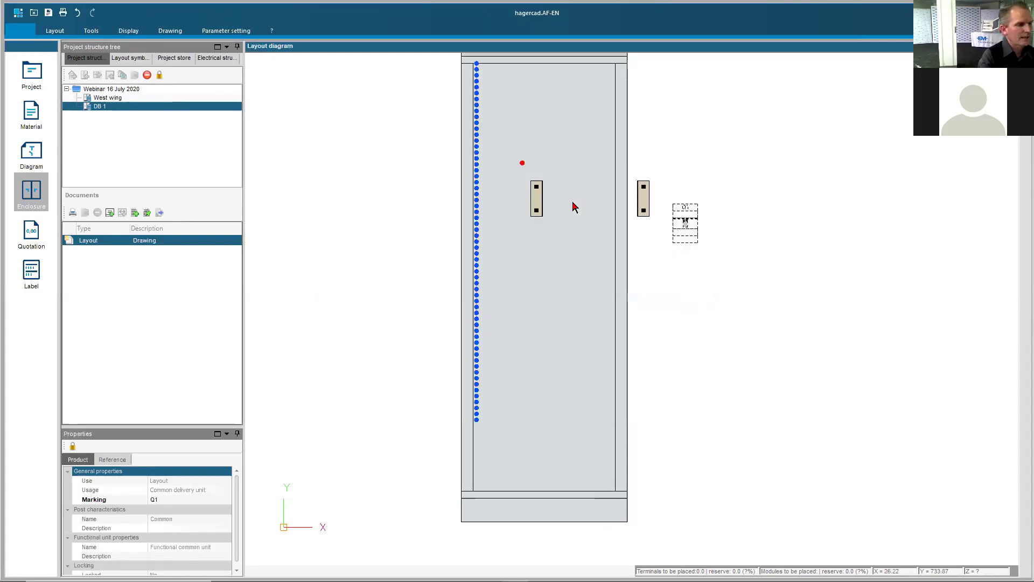